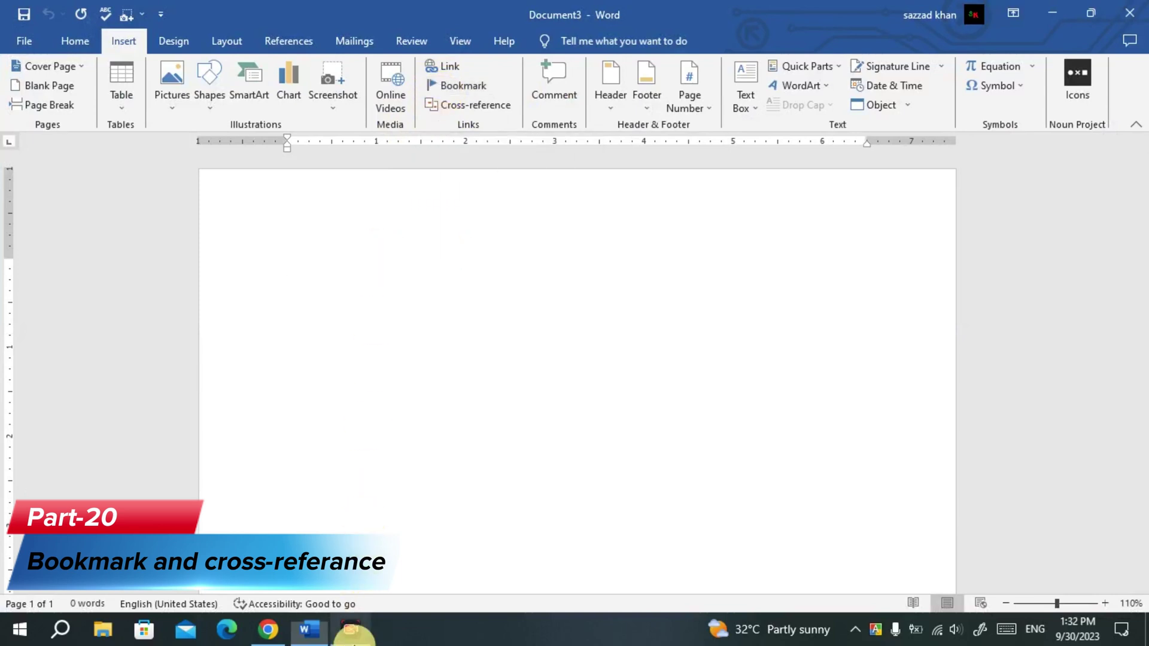
mouse_move(881, 592)
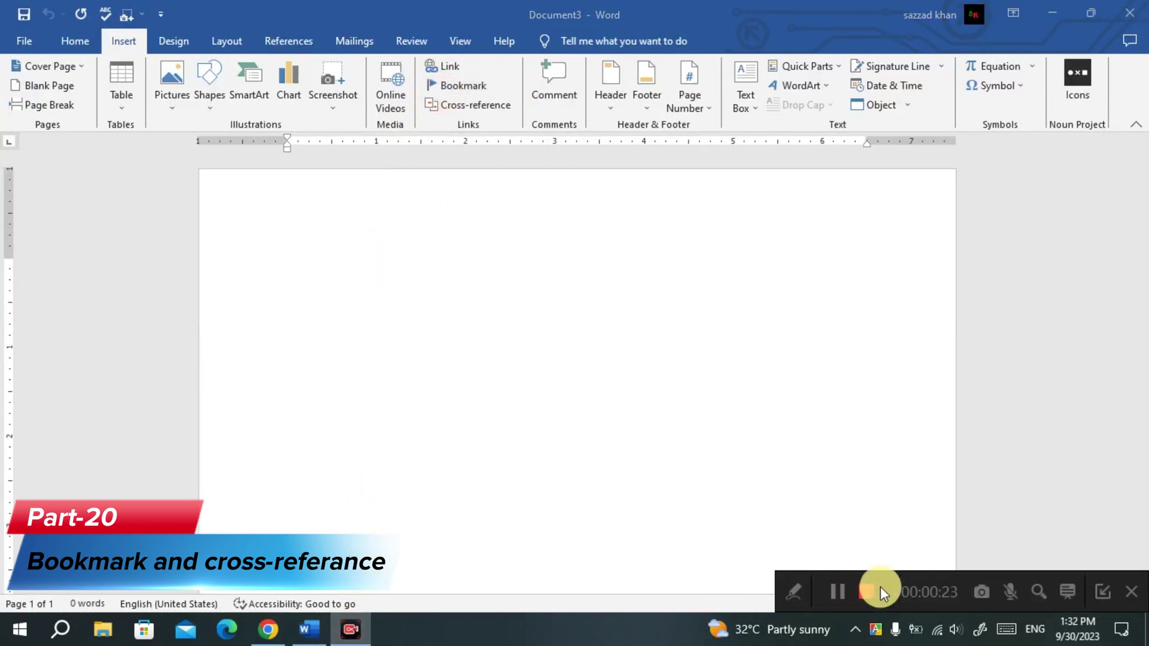
left_click(1108, 595)
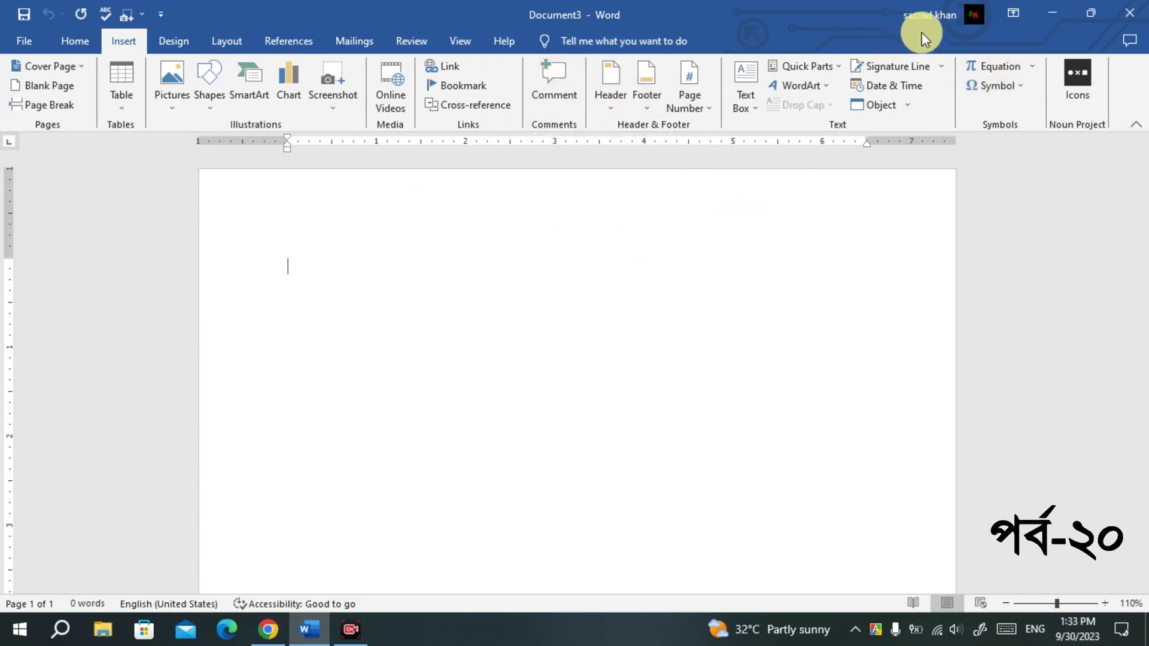
left_click(1044, 11)
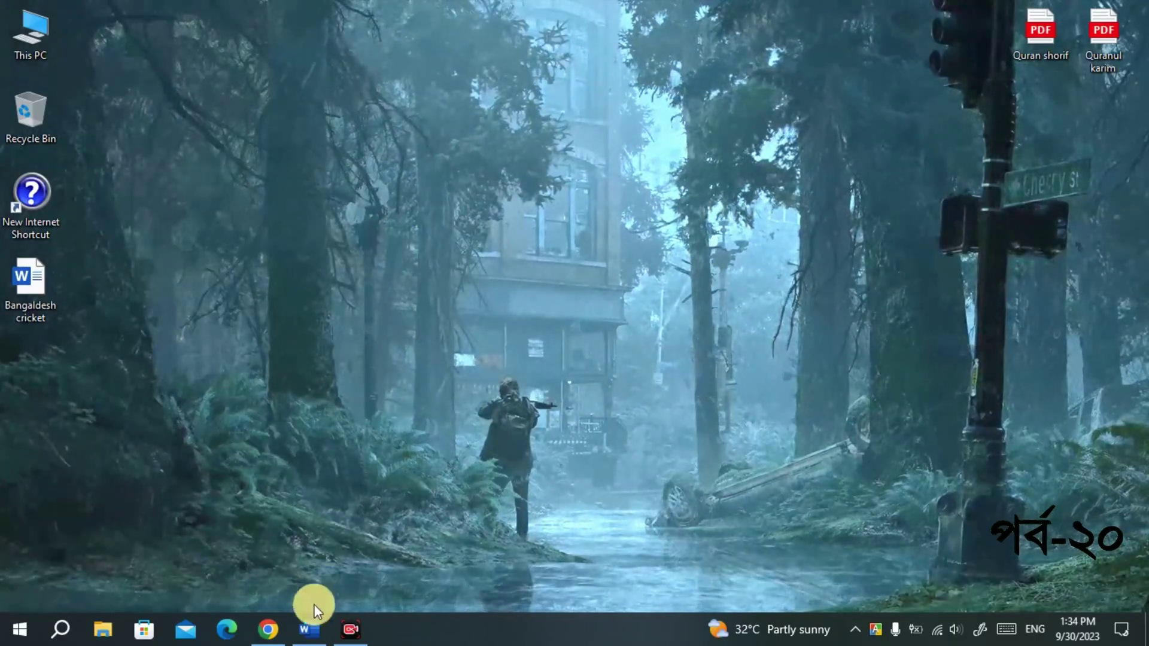
left_click(308, 630)
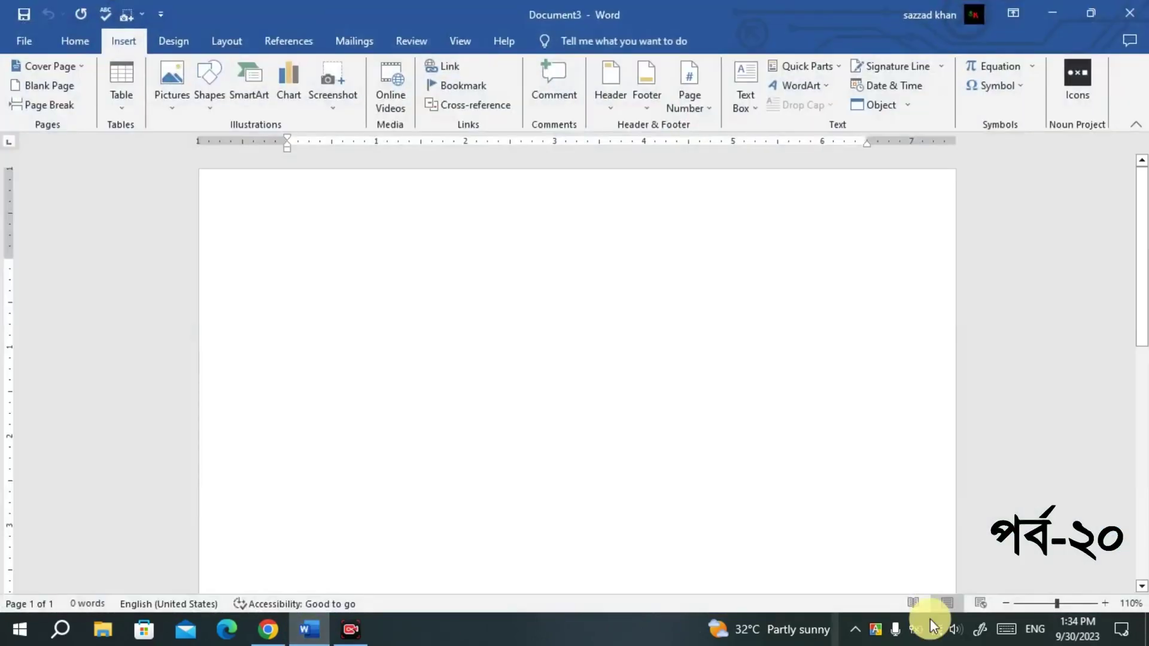
Step: Open the recent document "Bangaldesh cricket" from the desktop and skim through its text
left_click(1105, 603)
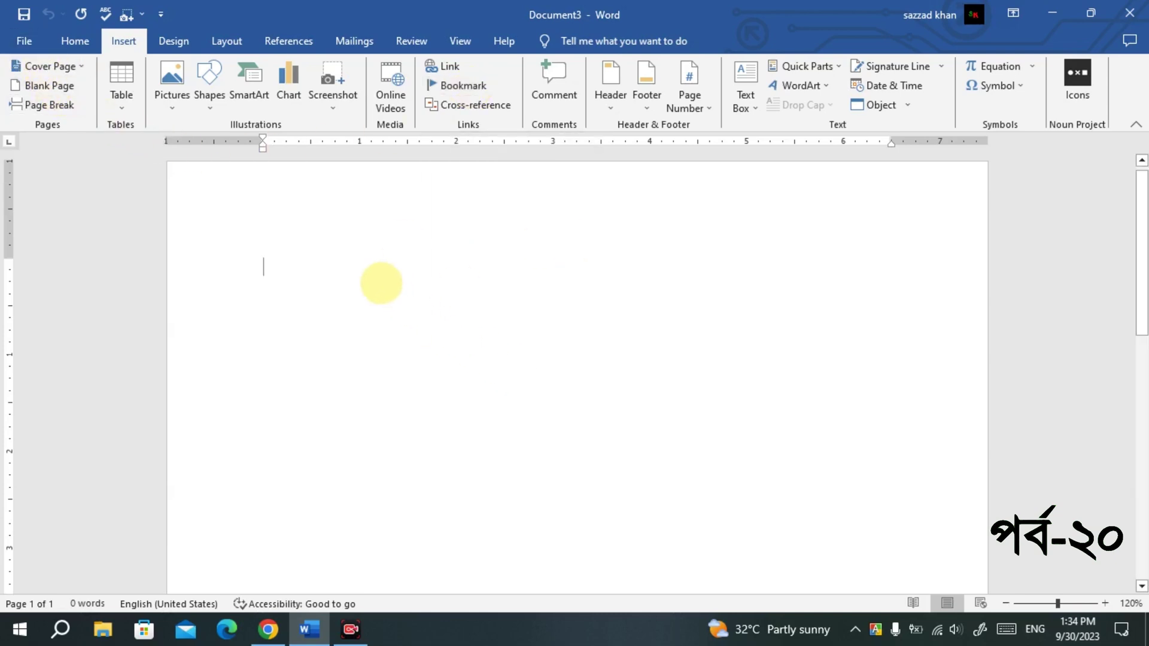
left_click(25, 41)
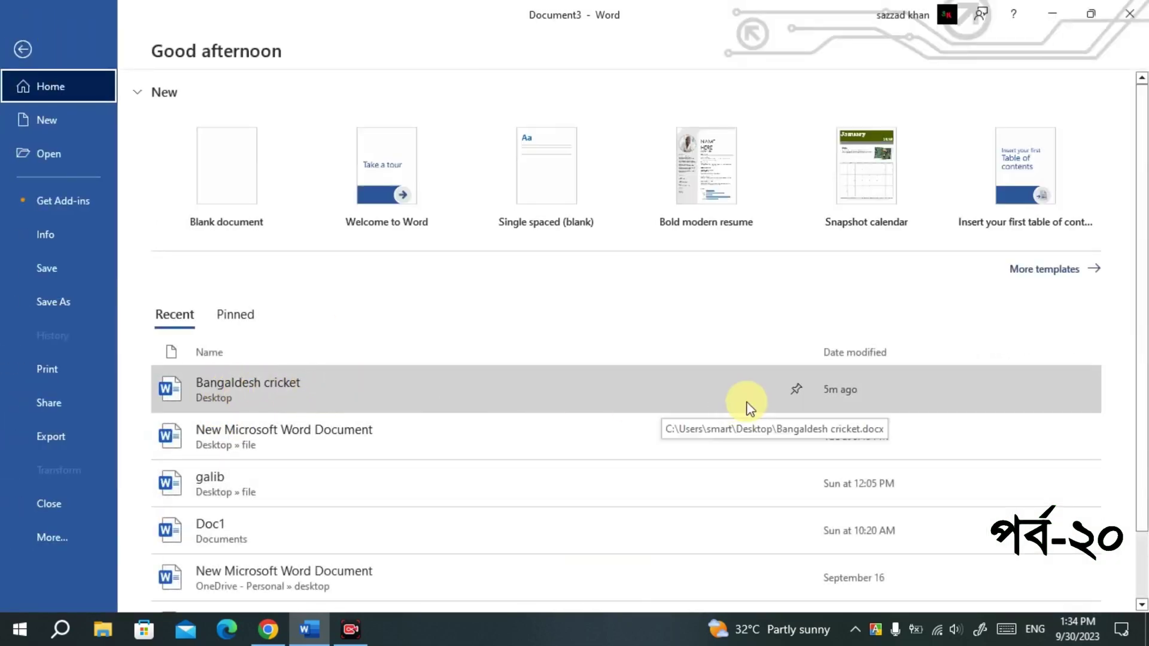
key("Escape")
left_click(273, 396)
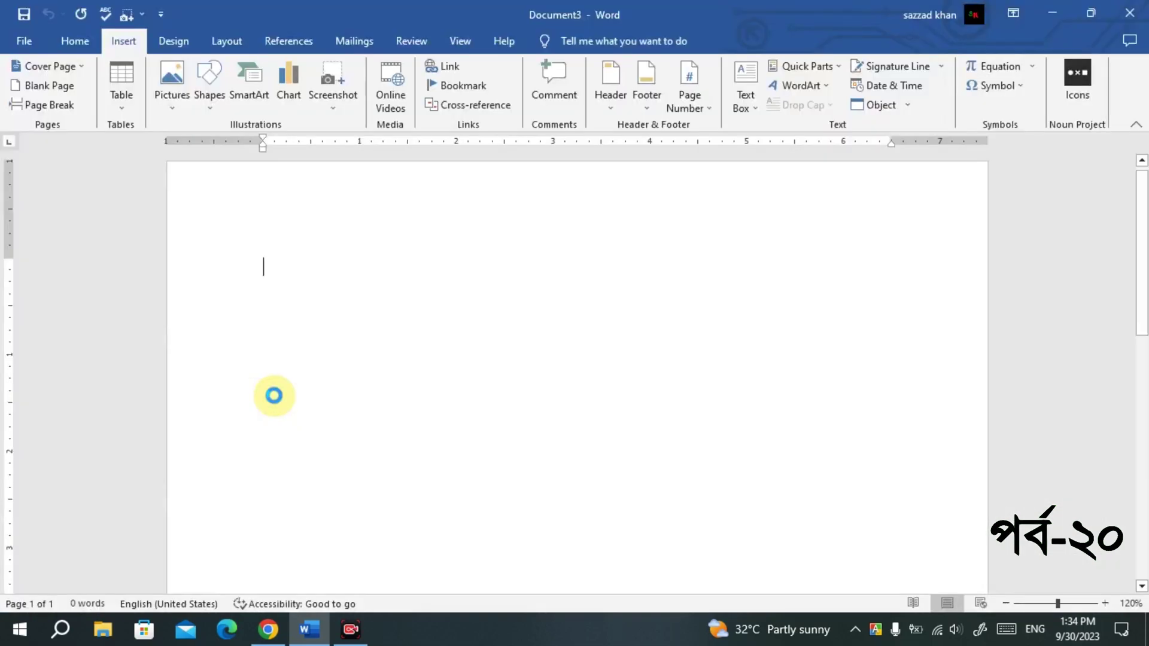
scroll(529, 430, "down", 10)
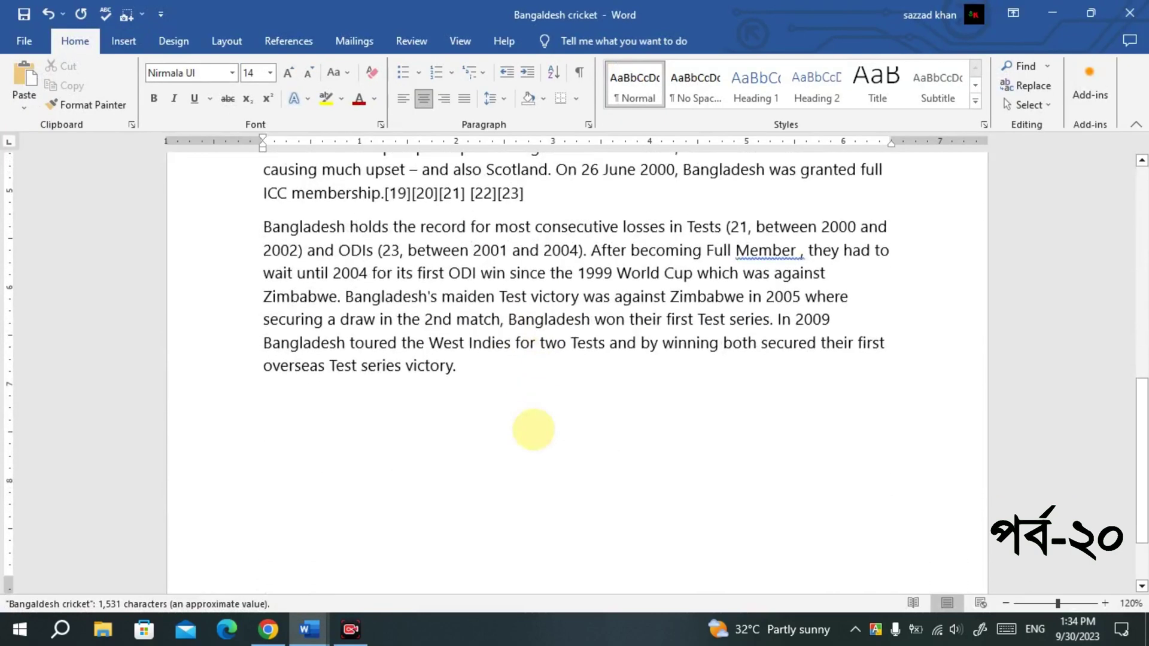
scroll(527, 326, "up", 10)
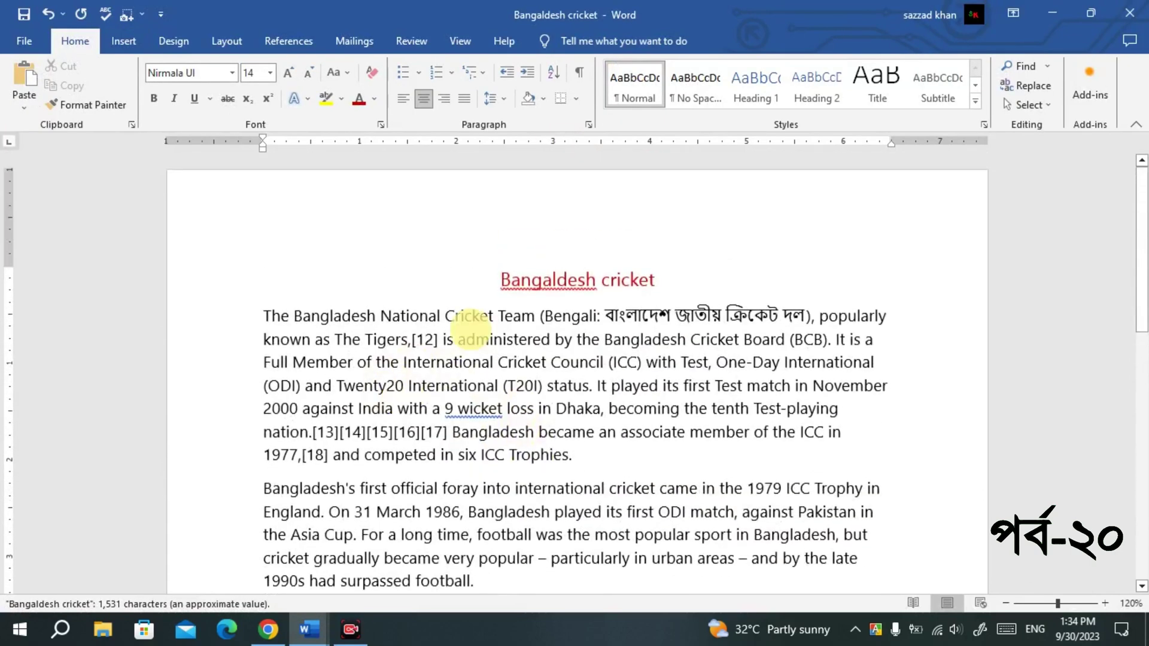
scroll(430, 411, "down", 1)
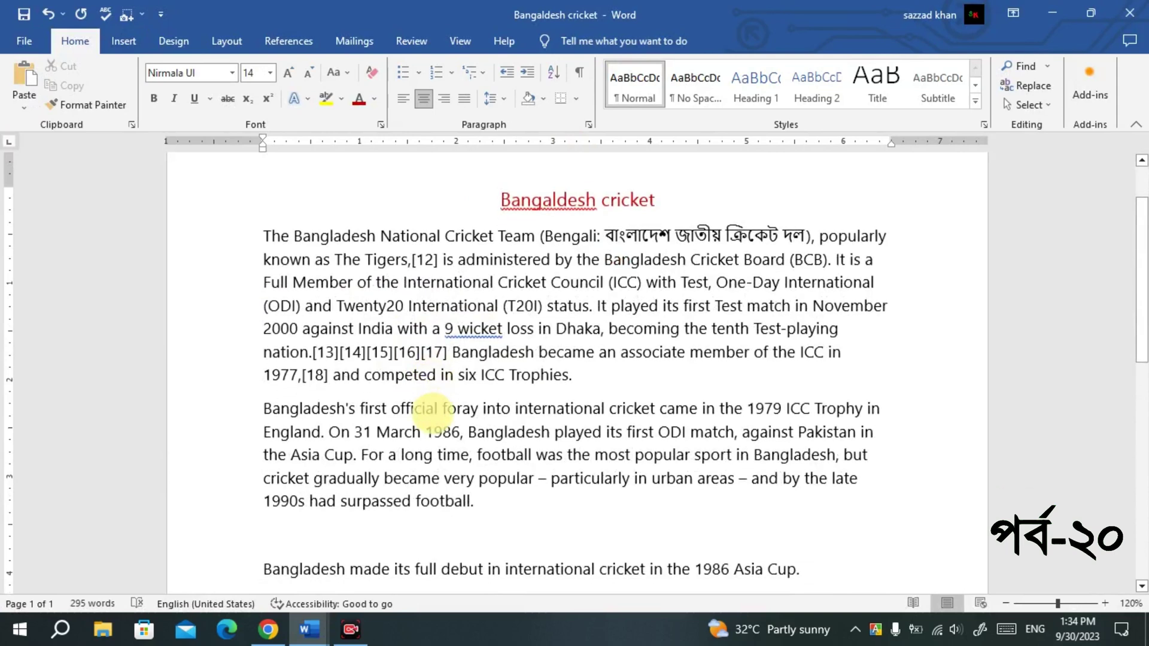
Step: Select the text from "popularly known as The Tigers" through "Bangladesh Cricket Board (BCB)." in the first paragraph
left_click(126, 42)
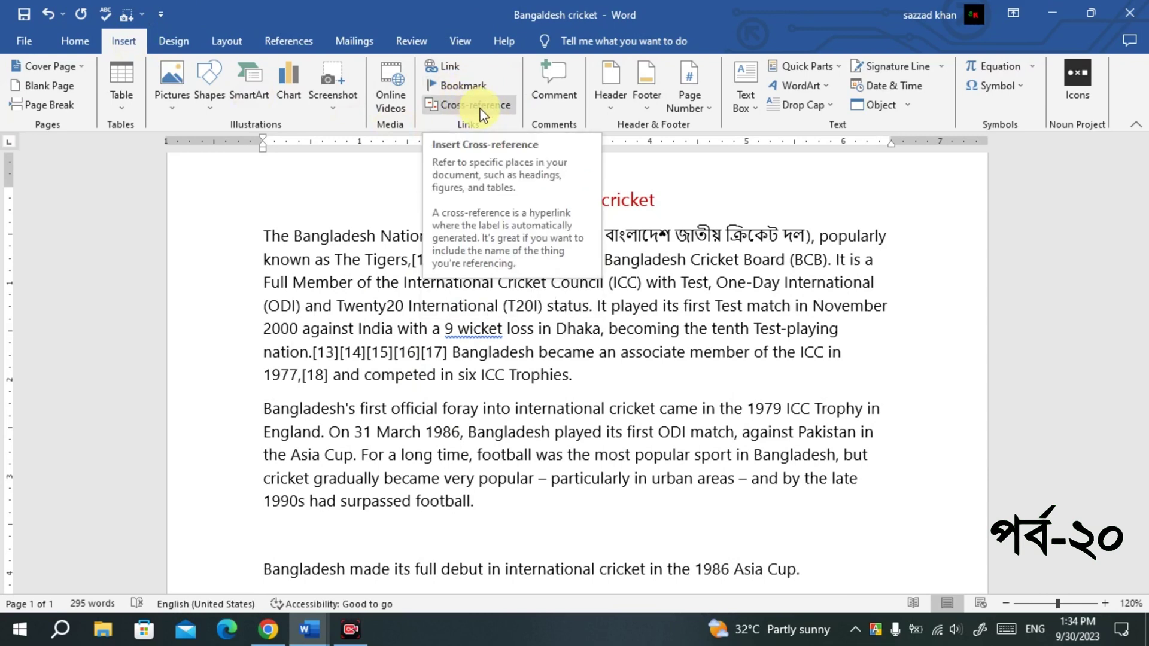
left_click(325, 187)
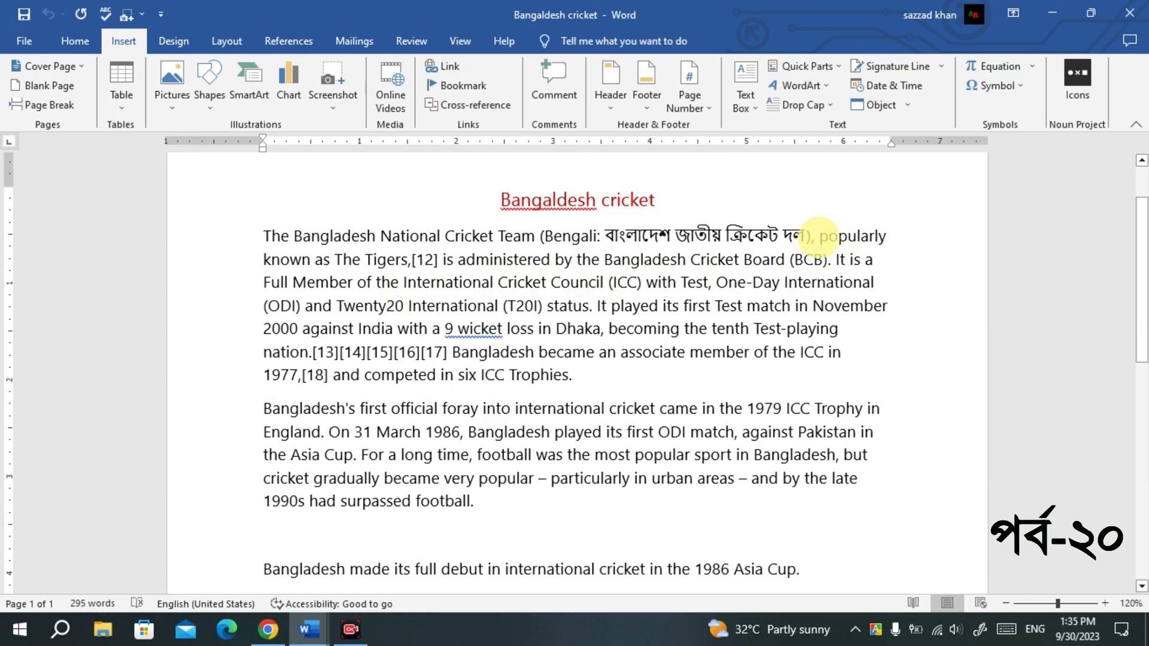
left_click_drag(817, 235, 829, 259)
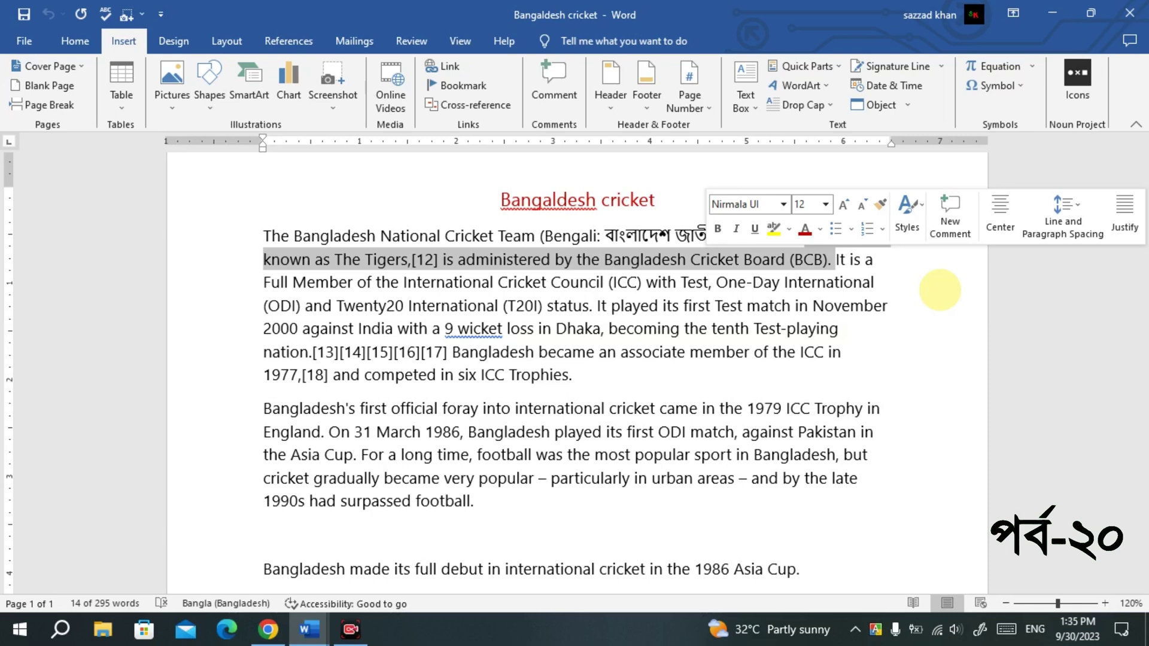
left_click(938, 289)
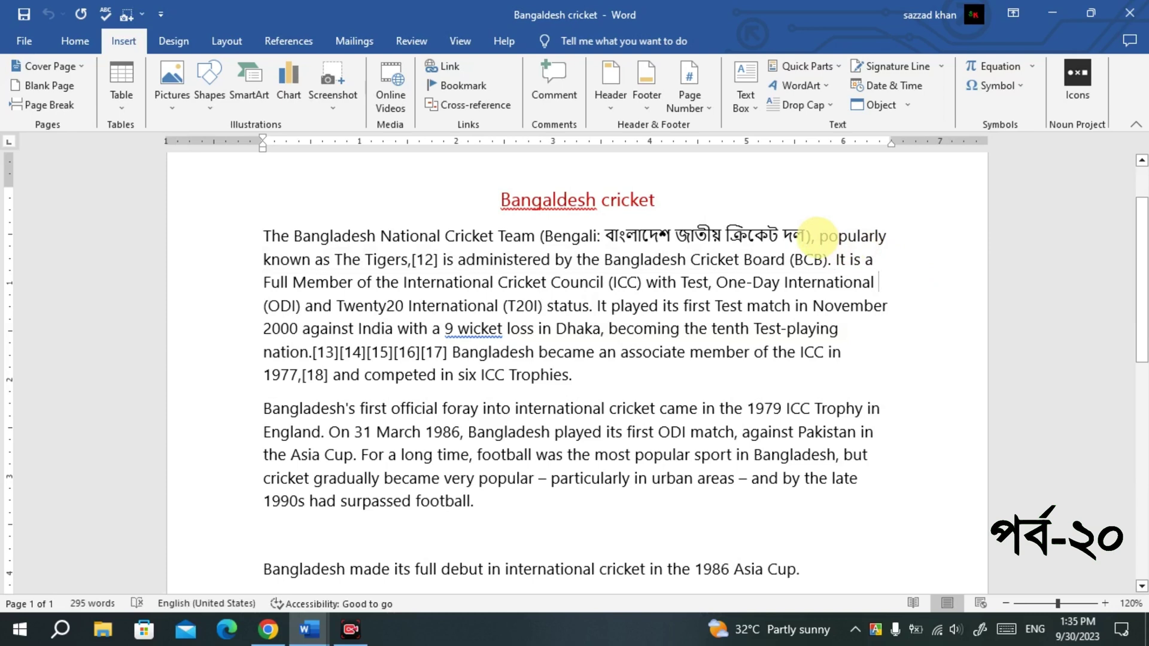
left_click_drag(816, 237, 835, 260)
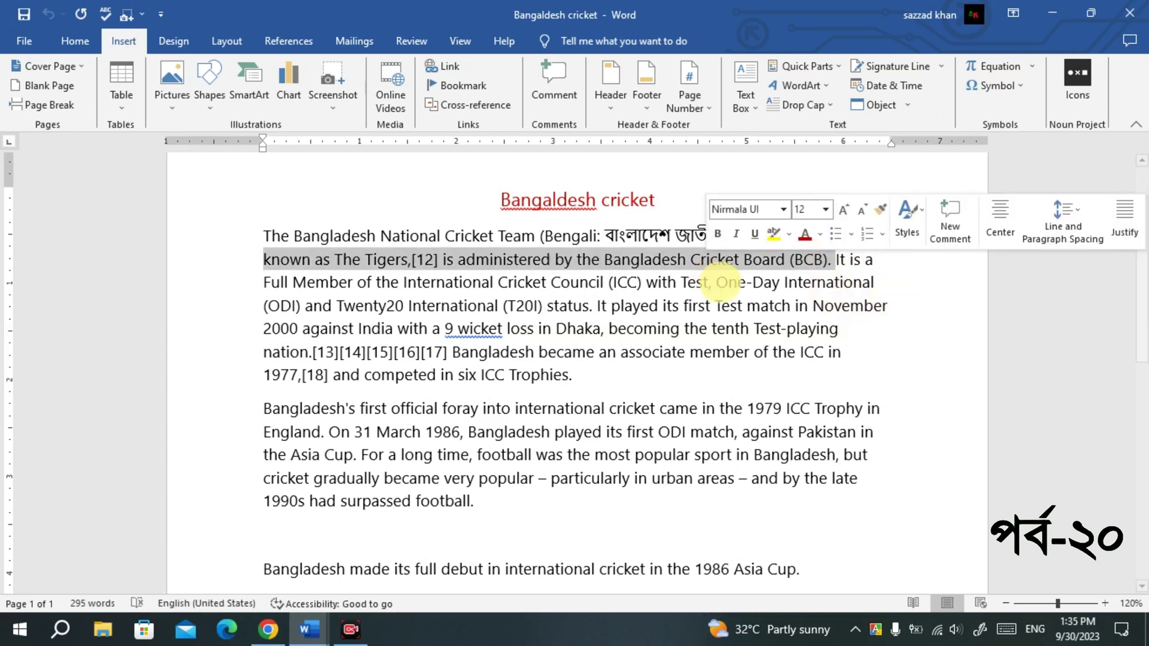
Step: Try to name a bookmark for the selected text "1. bangladesh", switching the sort order to Location and back to Name
left_click(477, 89)
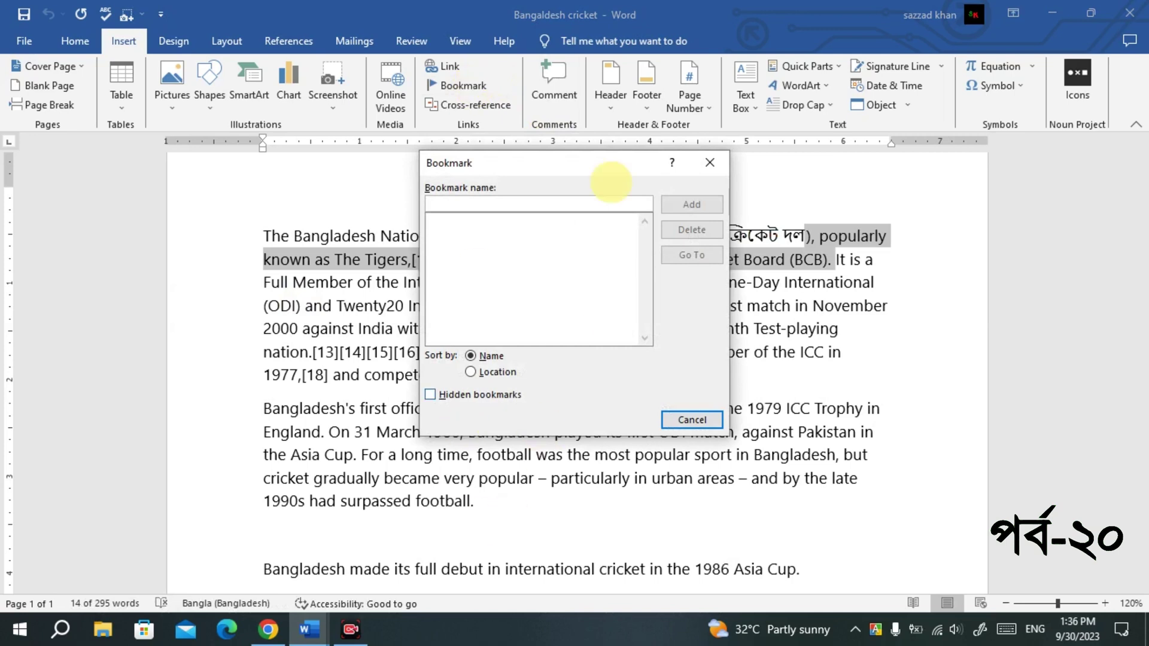
left_click_drag(548, 162, 582, 120)
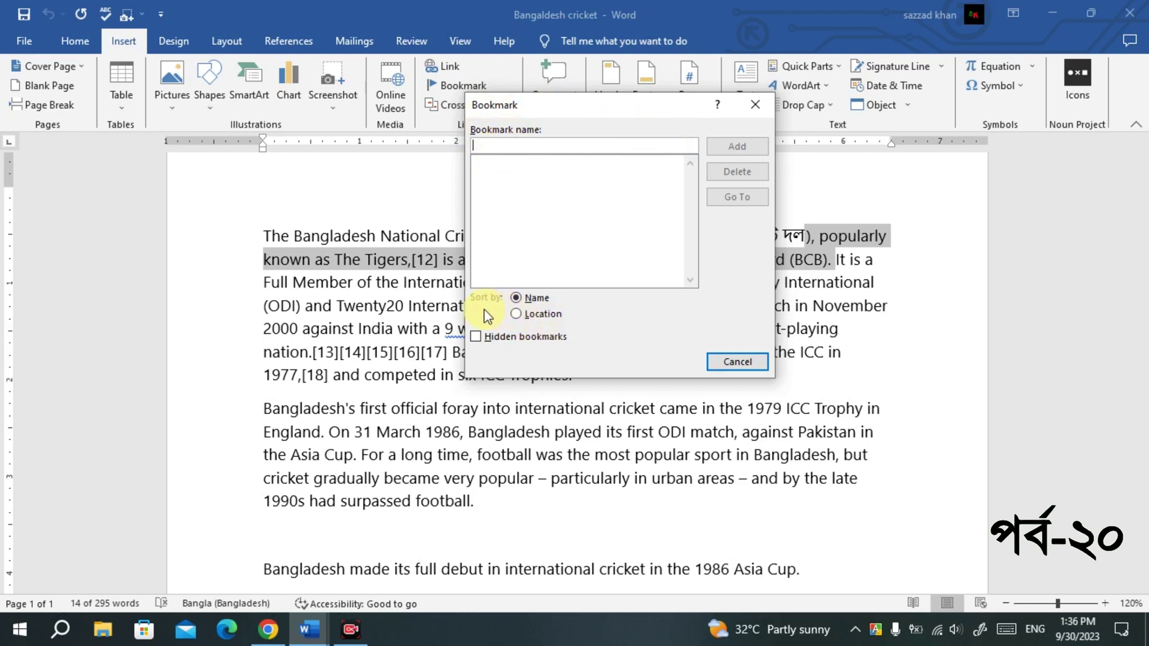
left_click(518, 315)
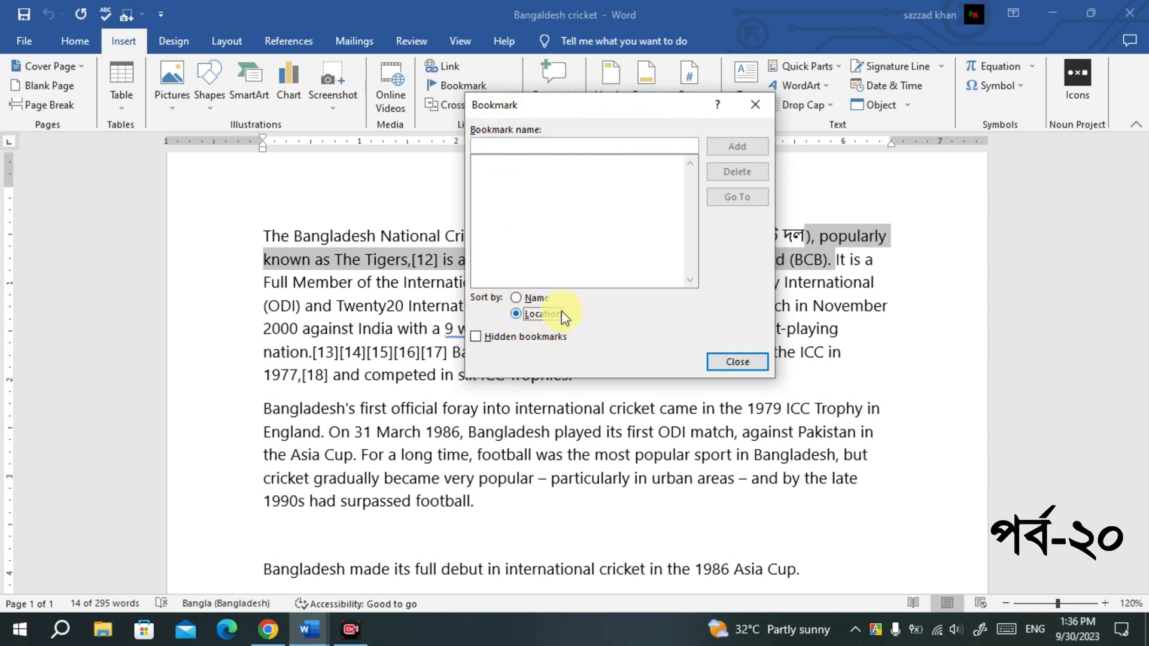
left_click(516, 298)
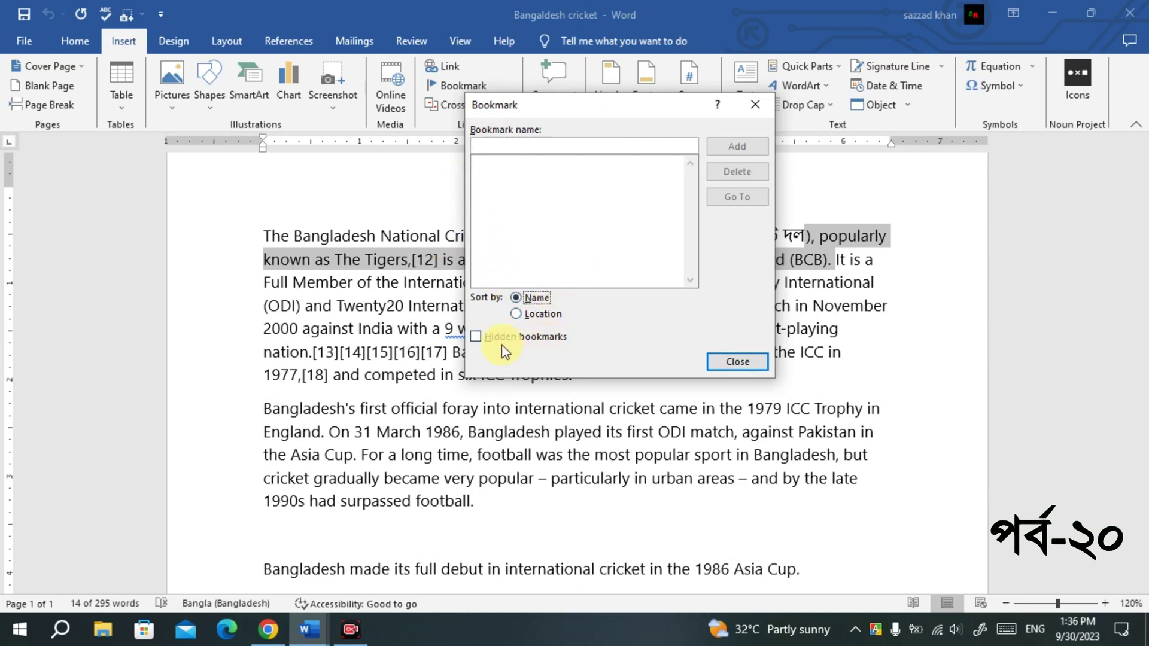
left_click(491, 146)
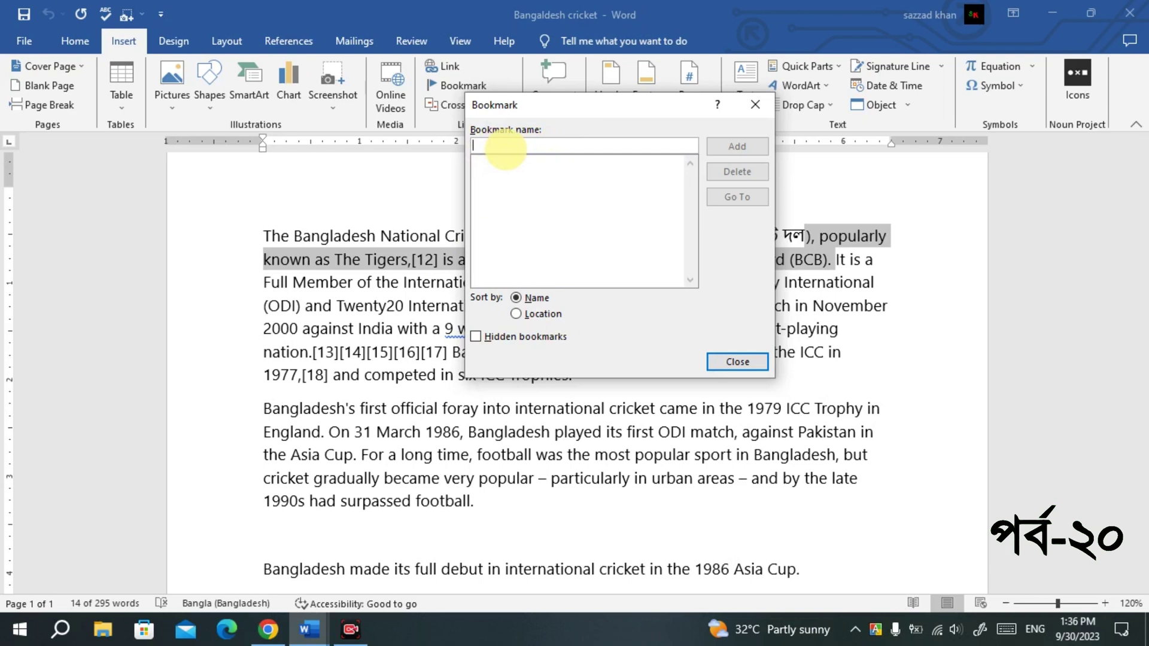
type("1")
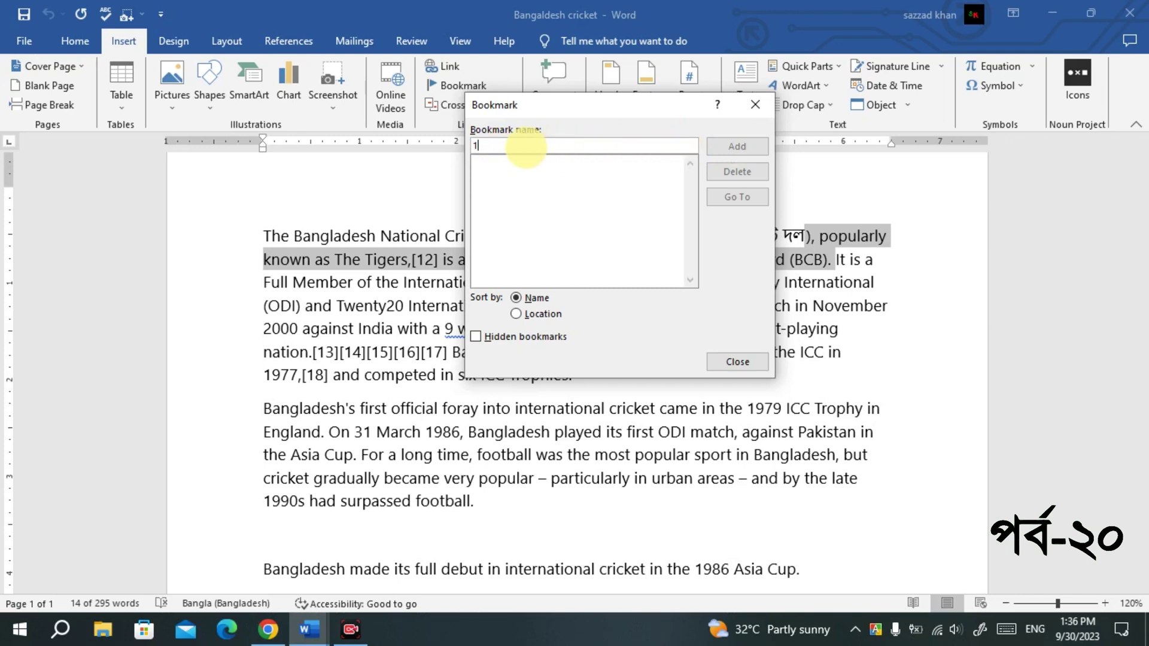
type(".")
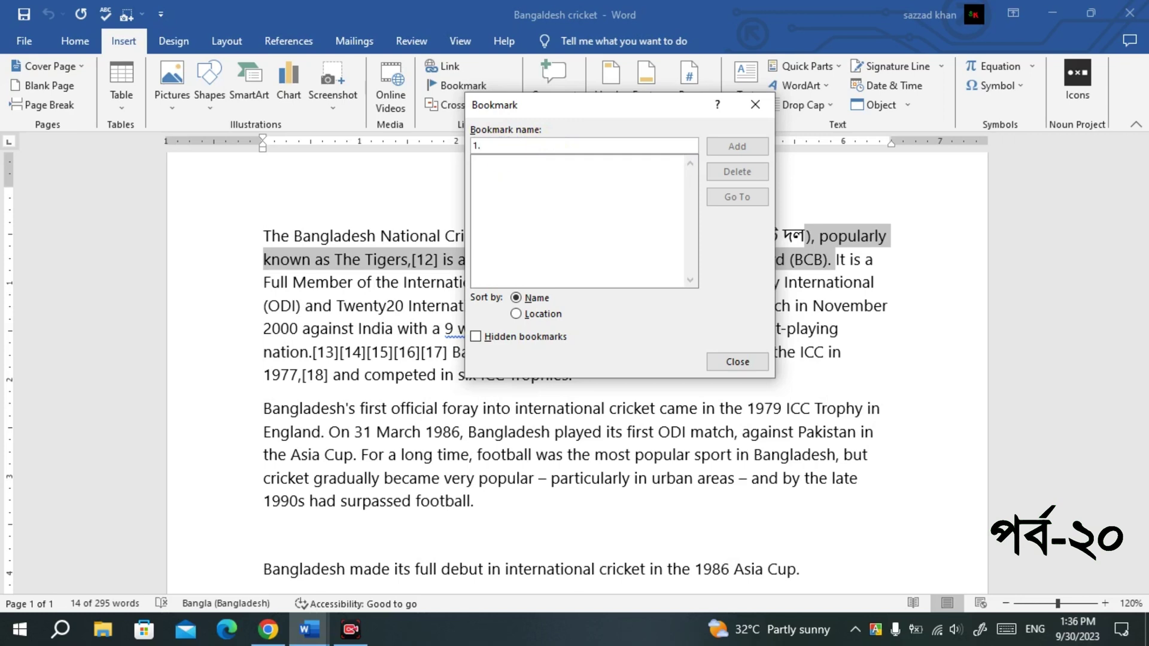
type(" bangladesh")
left_click(350, 630)
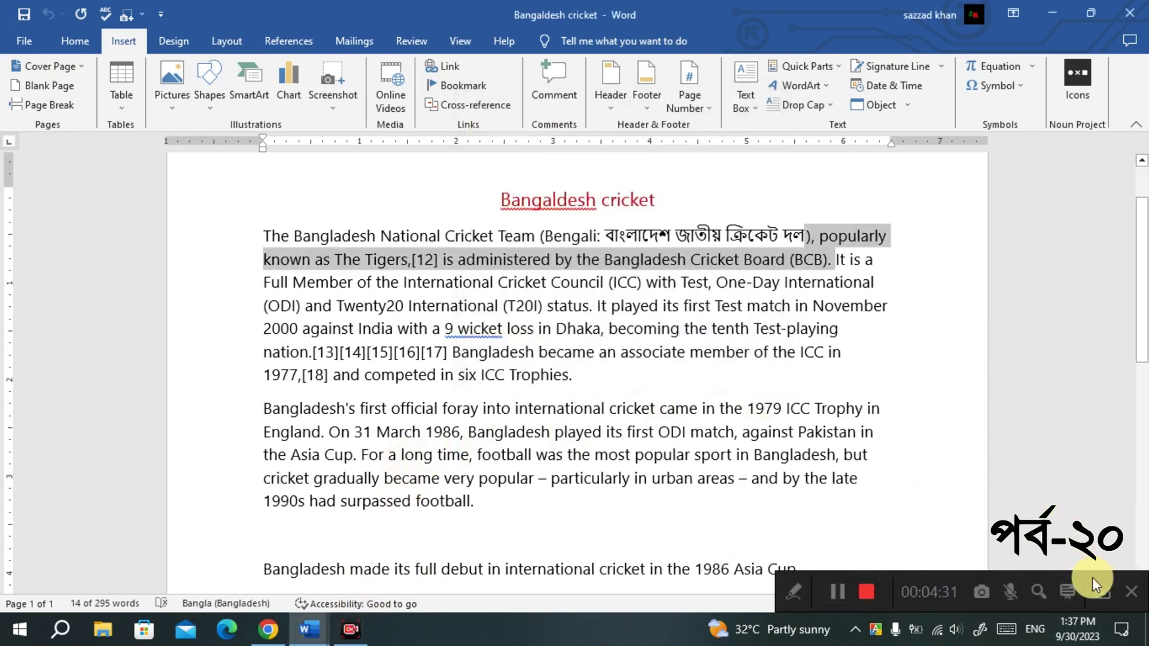
left_click(1103, 592)
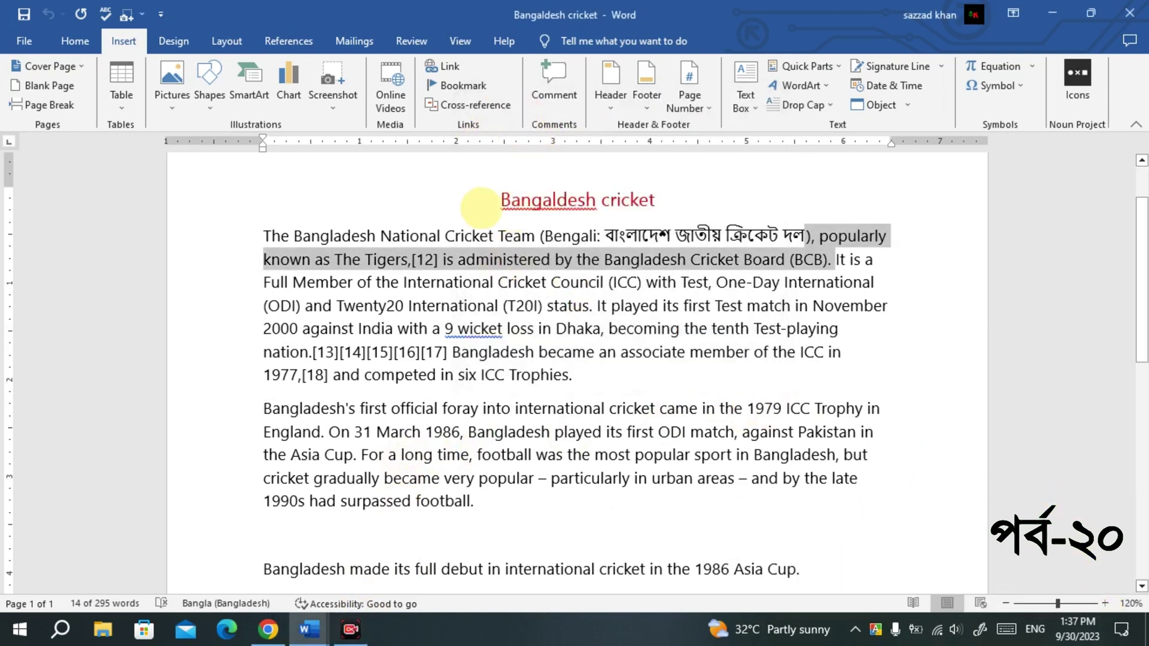
Step: Reopen the Bookmark dialog for the selected text, try "74" as the bookmark name and clear it
left_click(446, 86)
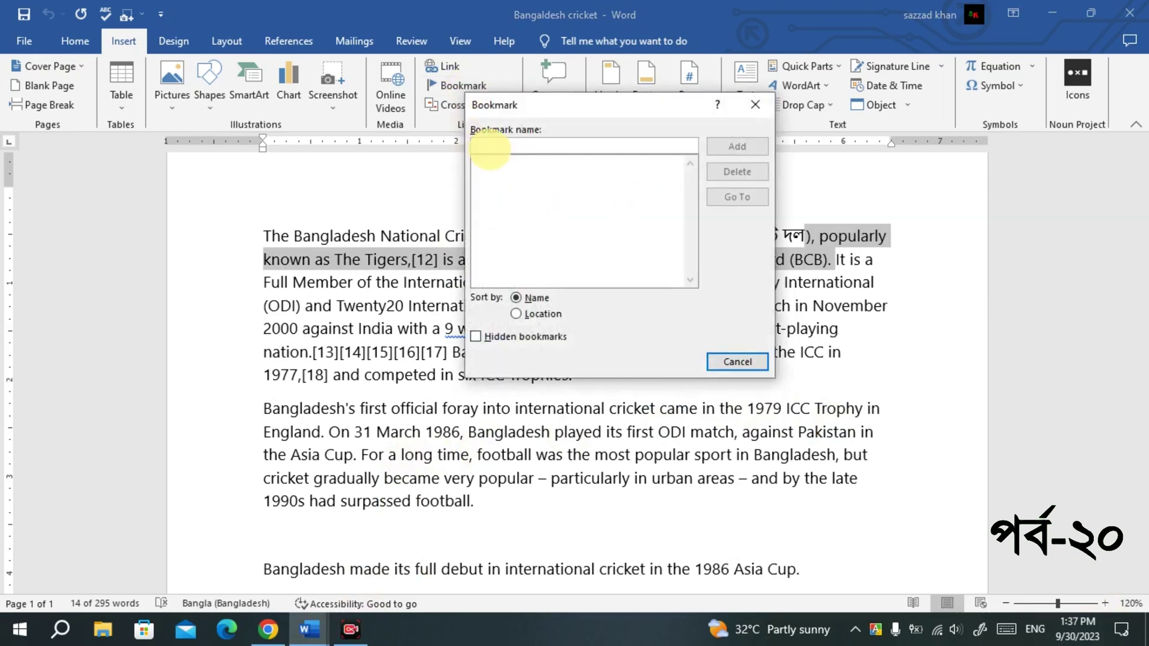
type("74")
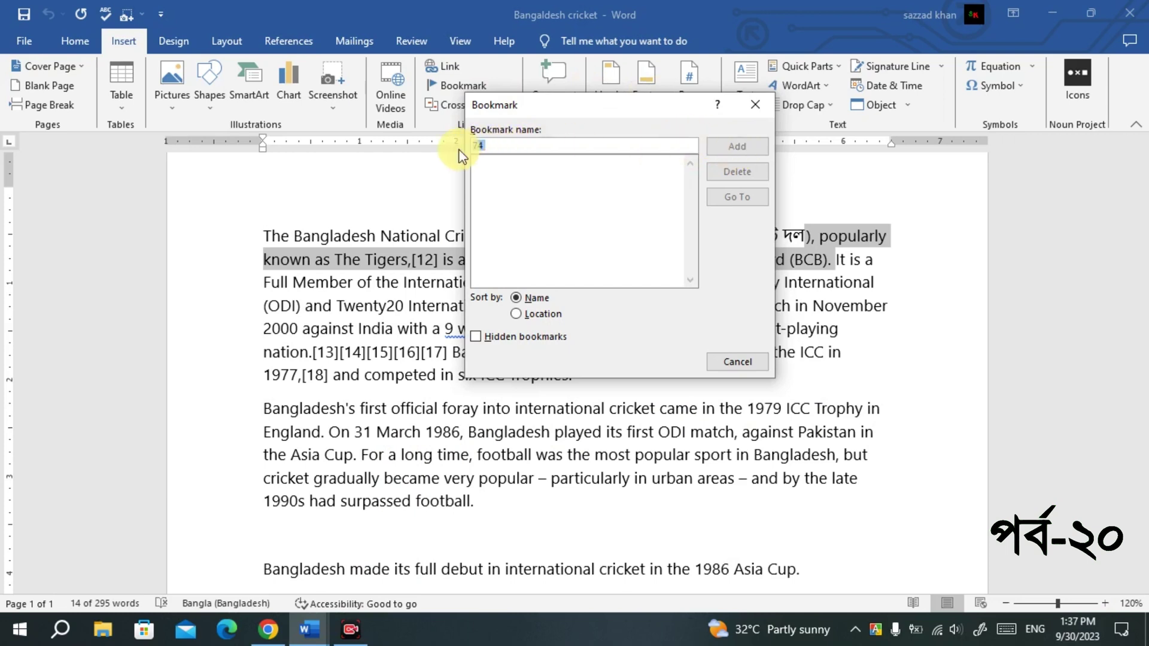
key("BackSpace")
key("BackSpace")
key("BackSpace")
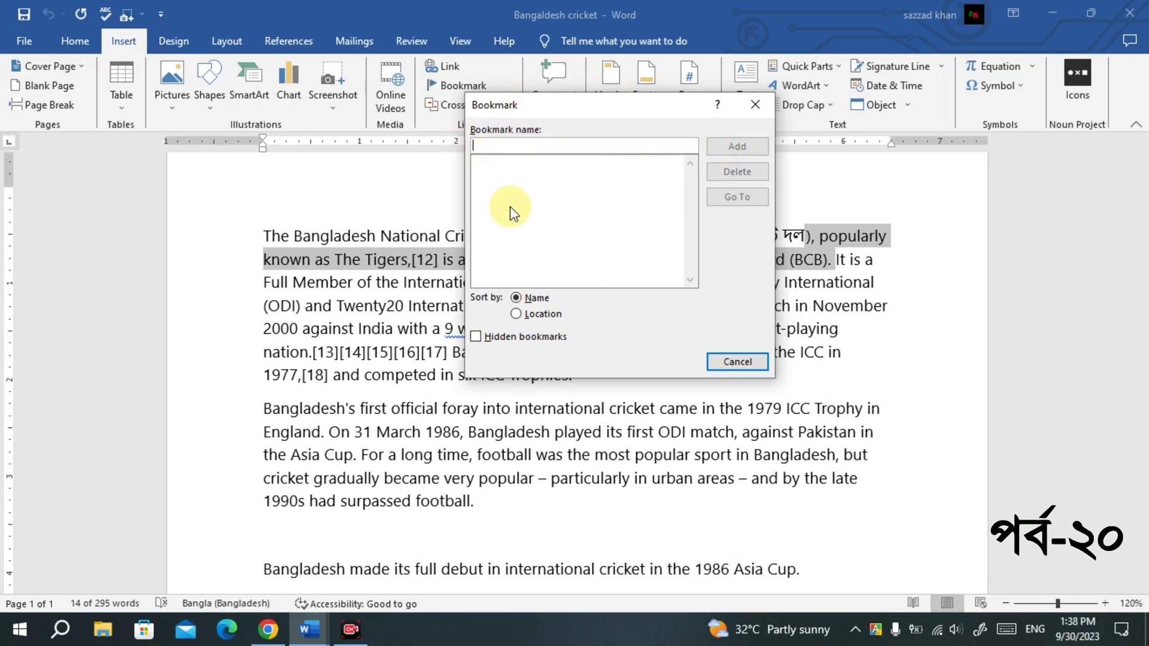
Step: With bookmarks sorted by Location, try the names "tyey" and "54333", then restore sorting by Name and empty the name
left_click(512, 318)
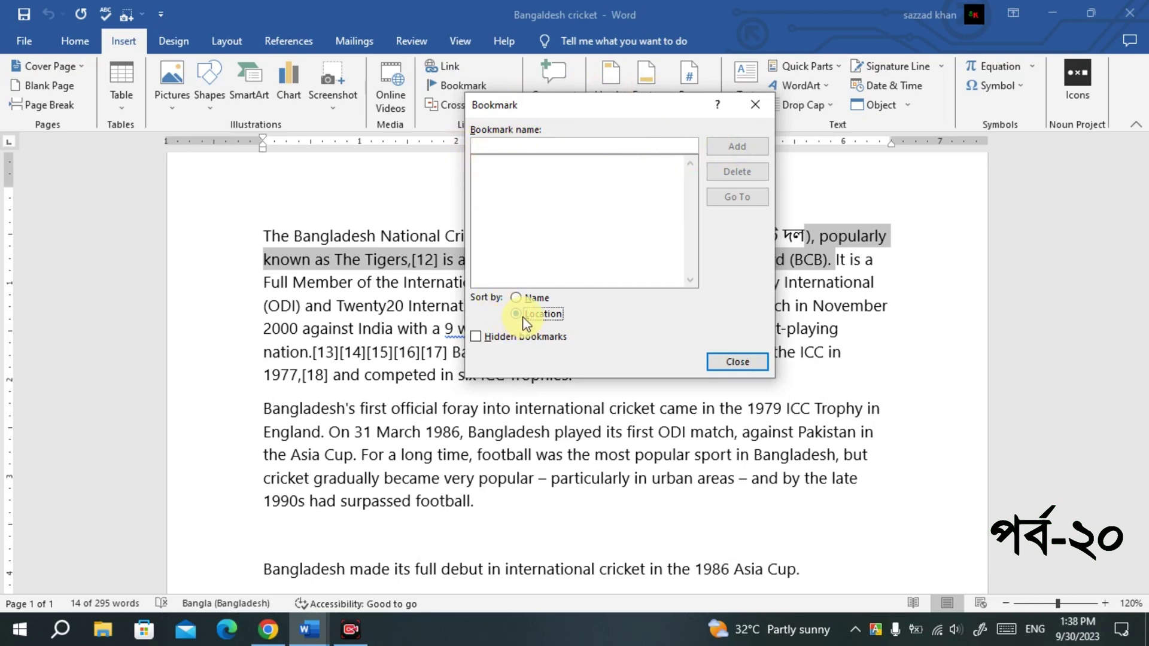
left_click(515, 145)
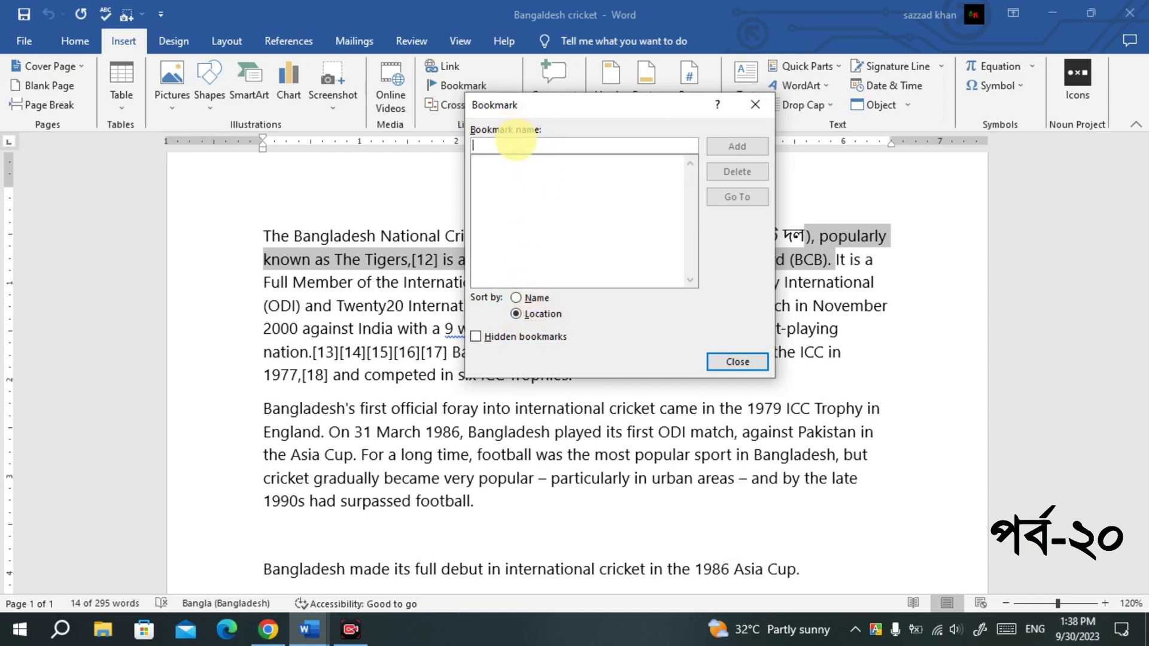
type("tyey")
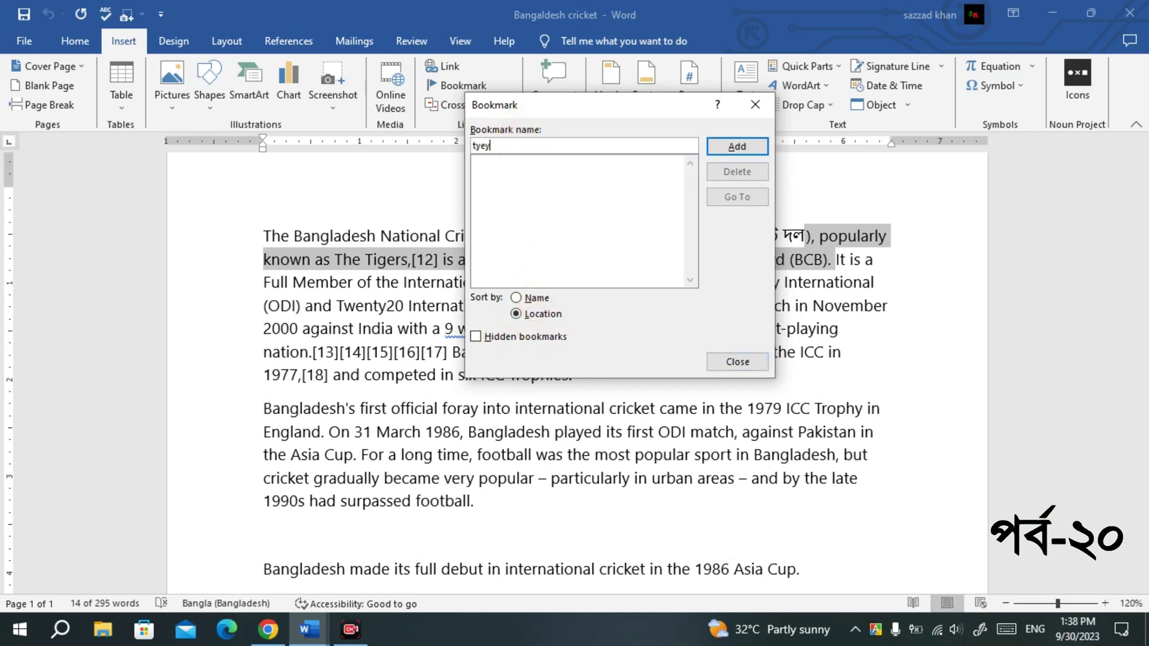
key("BackSpace")
key("BackSpace")
key("BackSpace")
key("BackSpace")
type("54333")
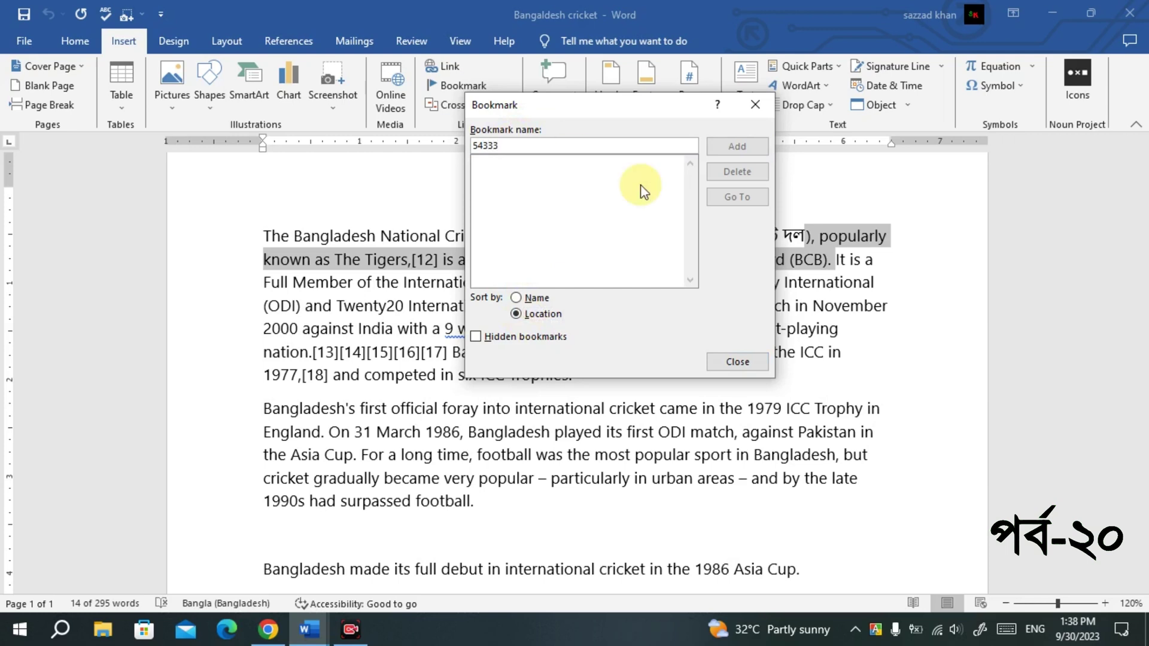
left_click(515, 298)
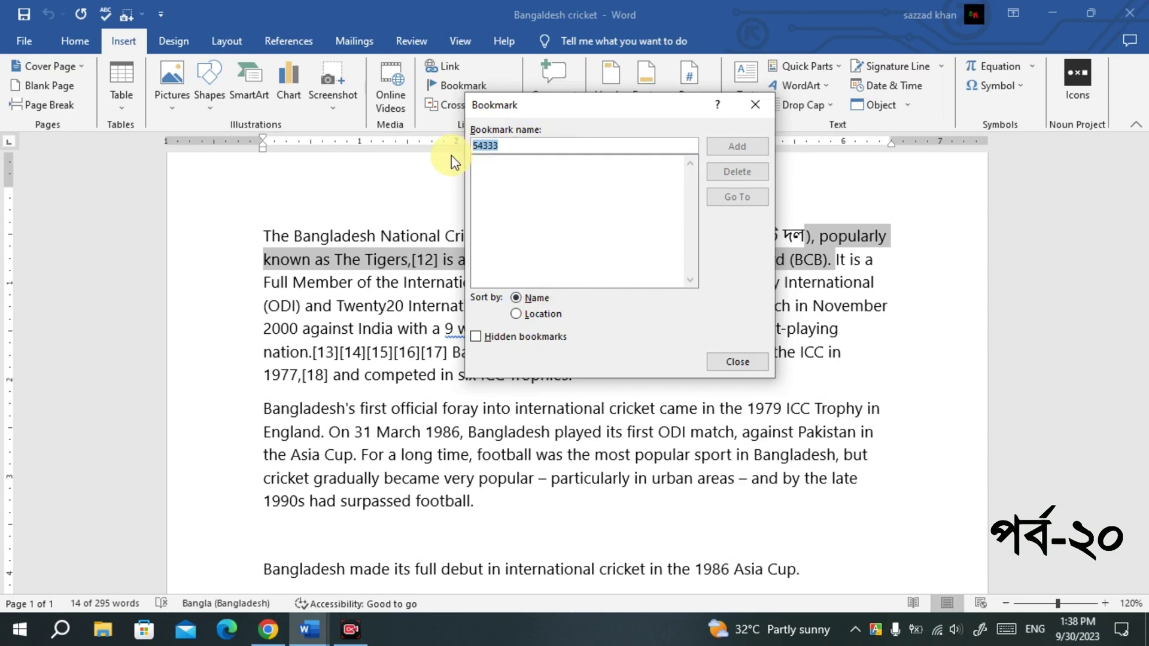
key("BackSpace")
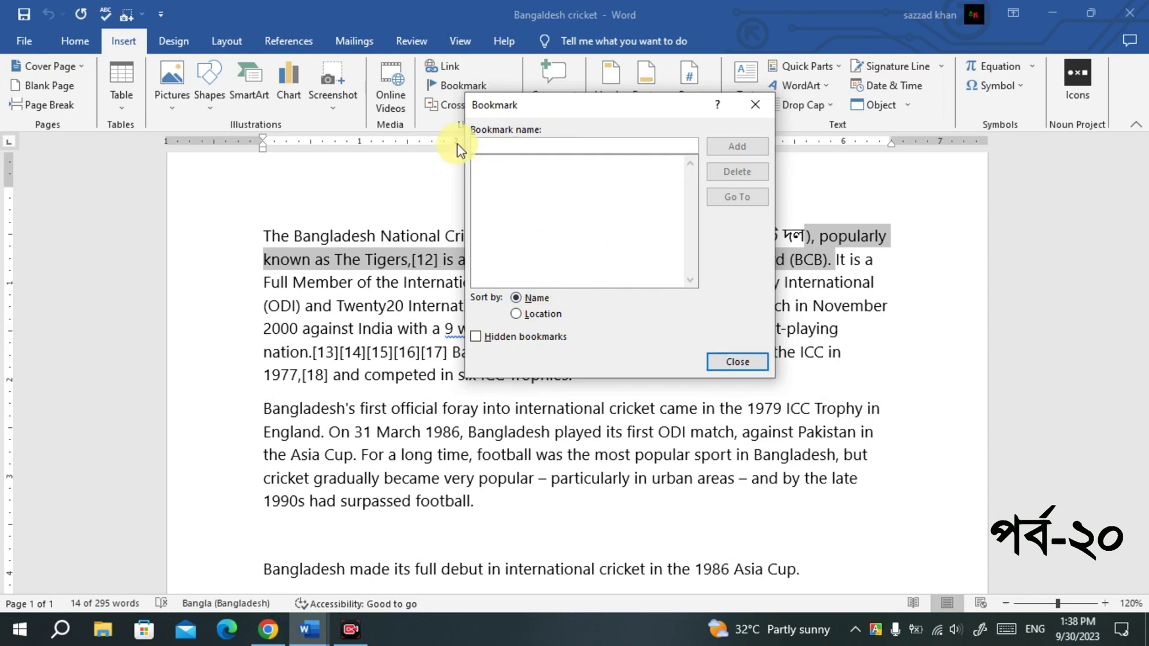
Step: Add a bookmark named "bangladesh" for the selected text in the first paragraph
type("ba")
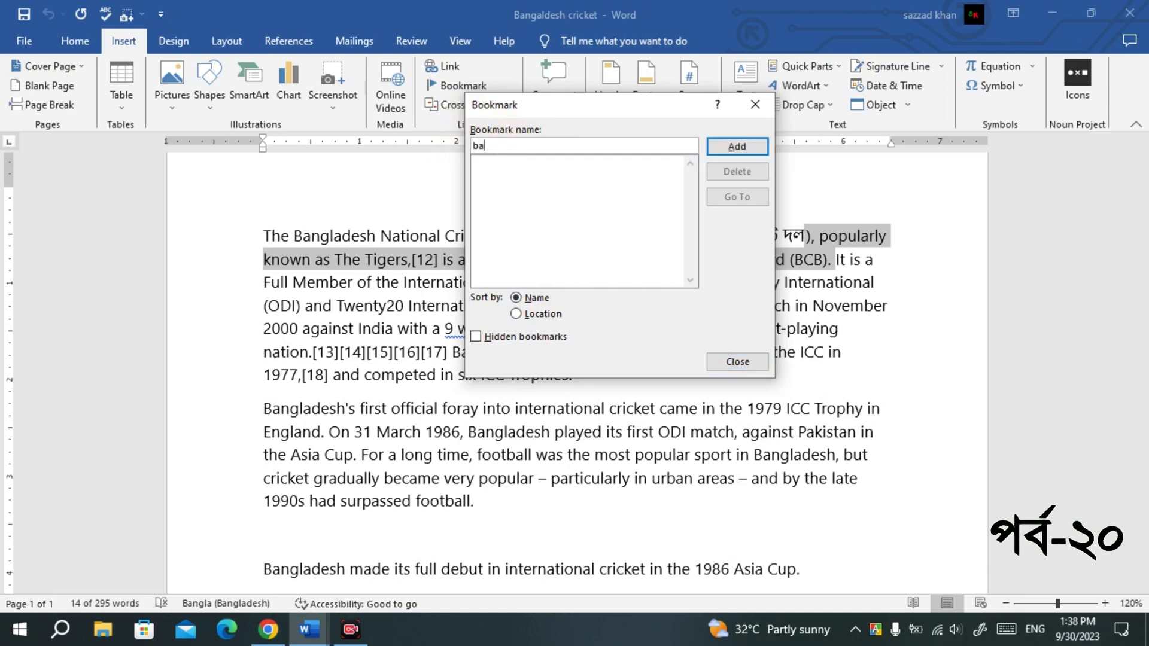
type("ngladesh")
left_click(738, 153)
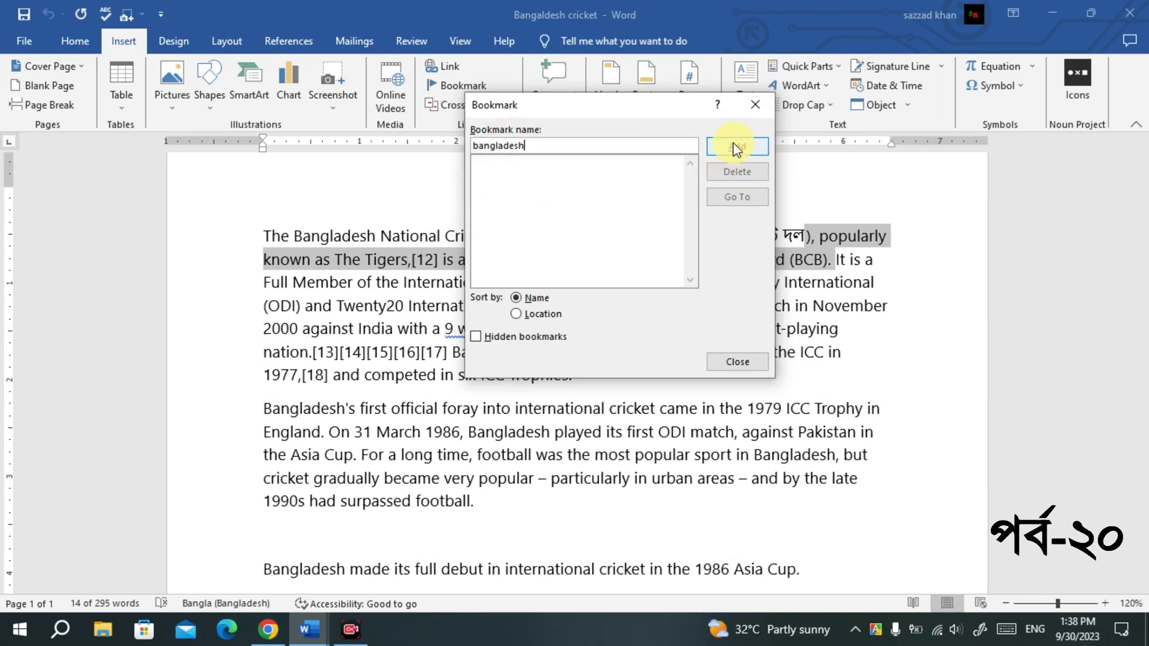
Step: Confirm the new "bangladesh" bookmark and clear the text selection
left_click(733, 146)
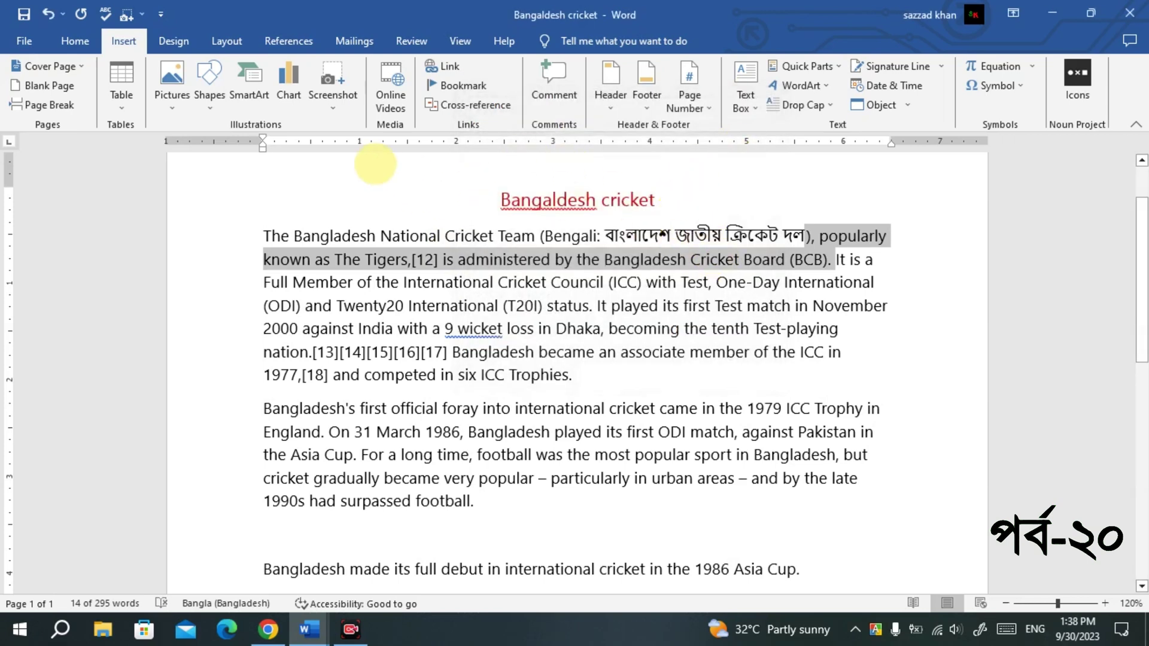
left_click(526, 302)
Step: From the end of the document, go to the "bangladesh" bookmark and close the Bookmark dialog
scroll(599, 317, "down", 10)
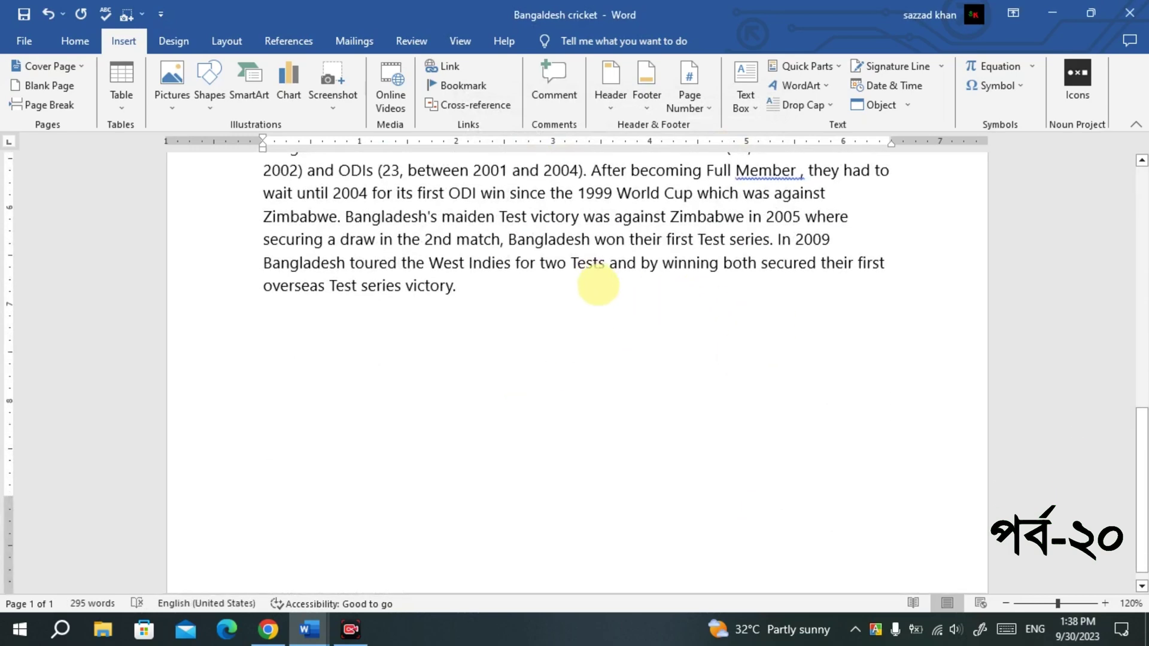
scroll(599, 287, "up", 2)
scroll(534, 293, "down", 1)
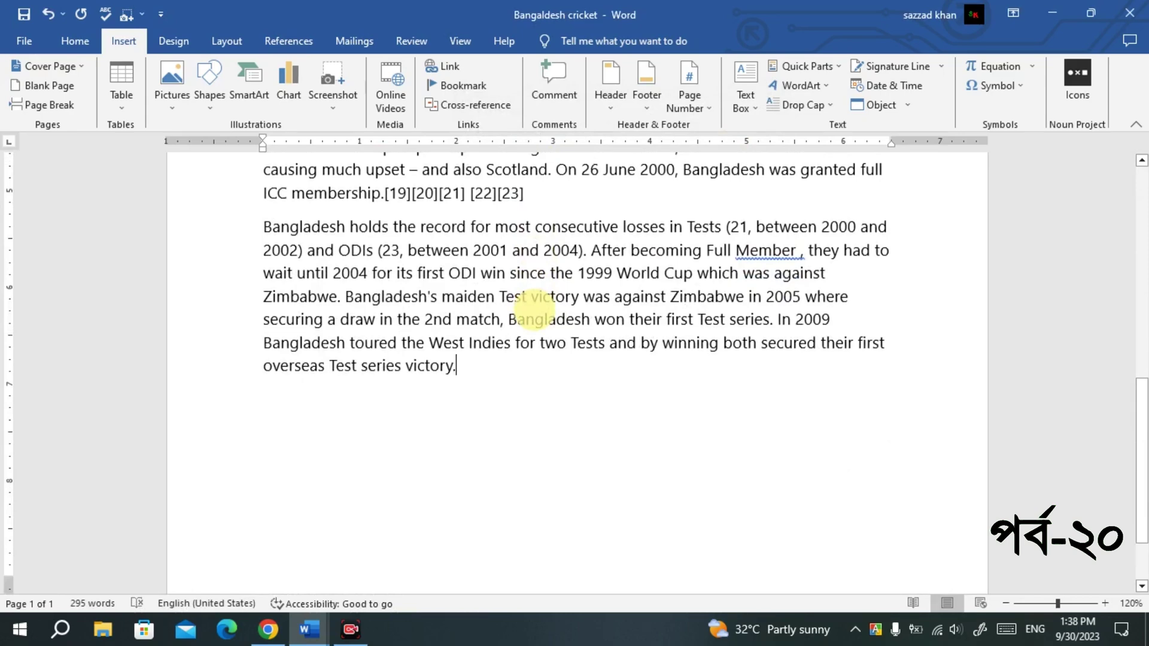
scroll(519, 298, "up", 3)
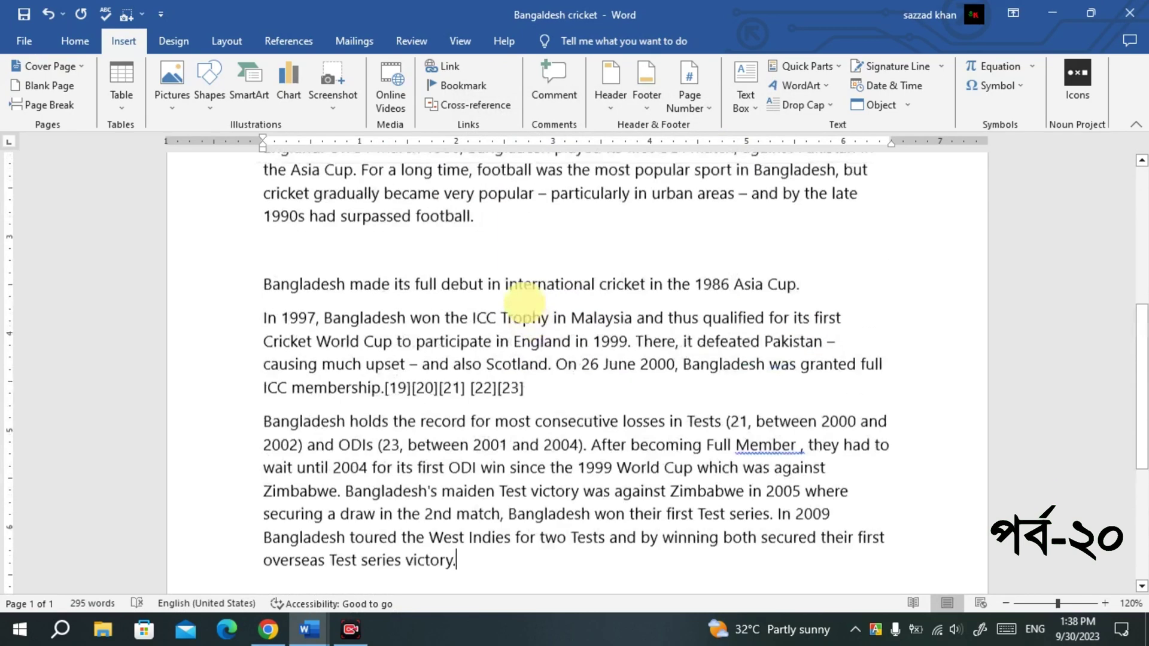
left_click(461, 86)
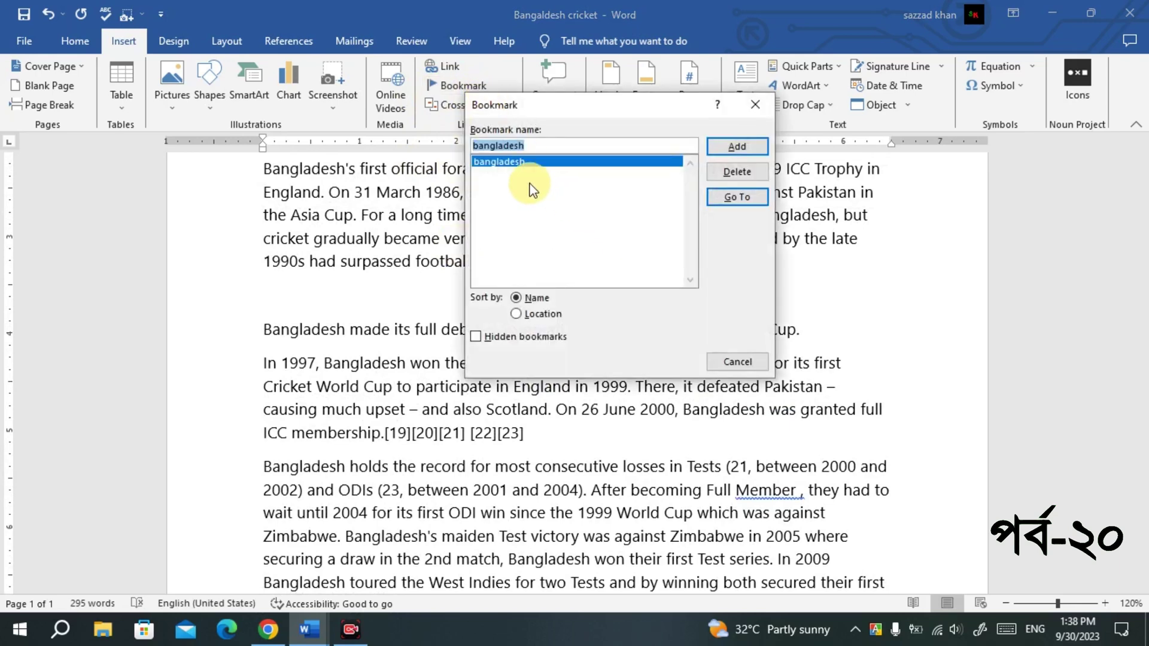
left_click(542, 148)
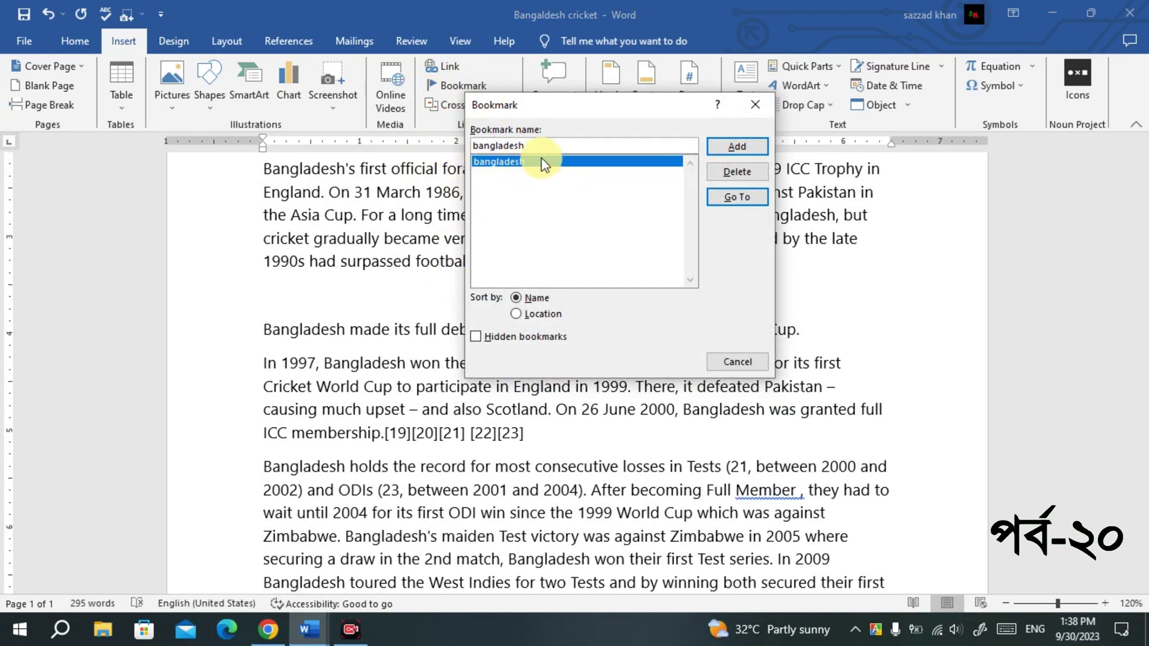
left_click(739, 200)
left_click(737, 362)
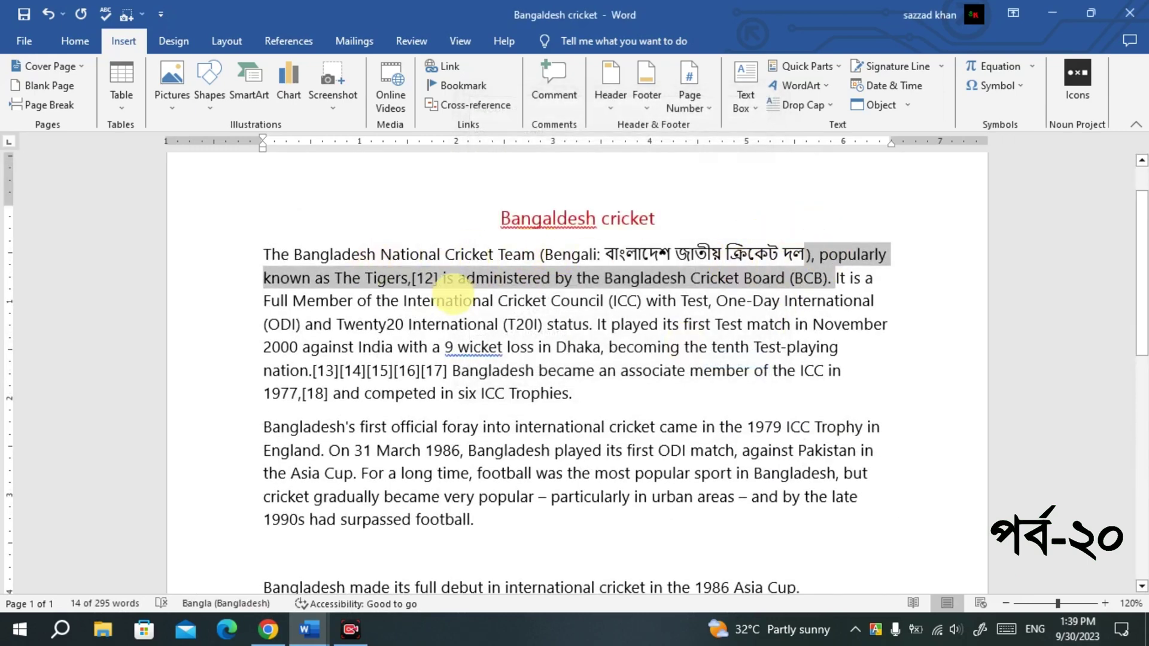
Step: Bookmark the second paragraph's passage from "For a long time" to "by the late" under the name "indea"
scroll(437, 288, "down", 3)
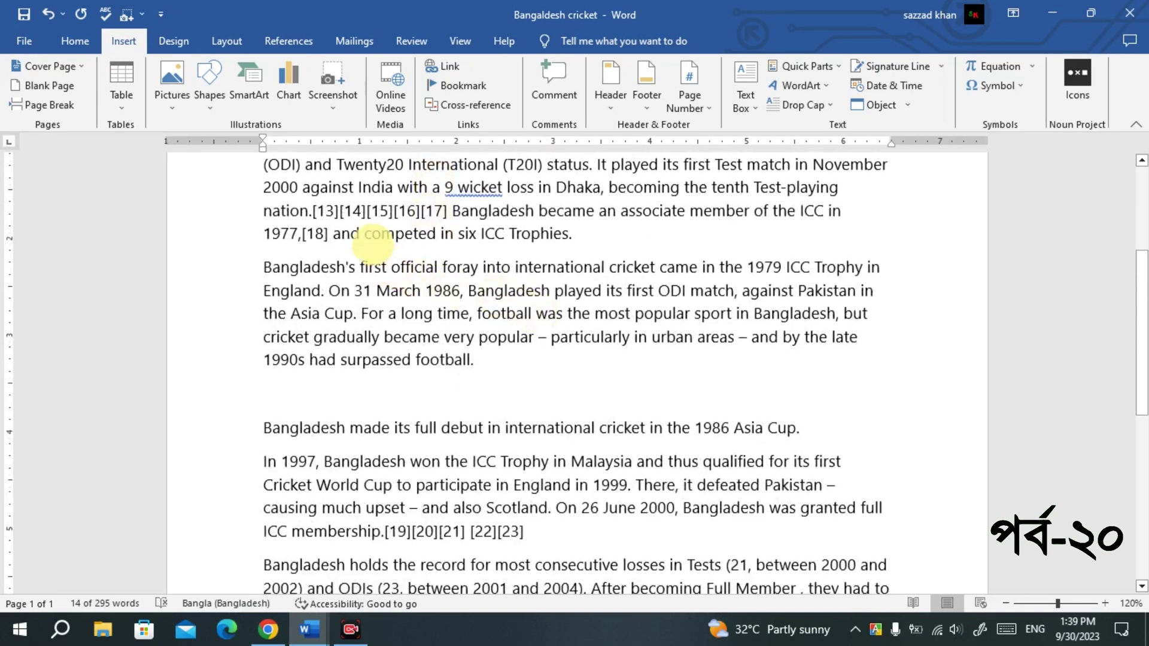
scroll(407, 289, "down", 1)
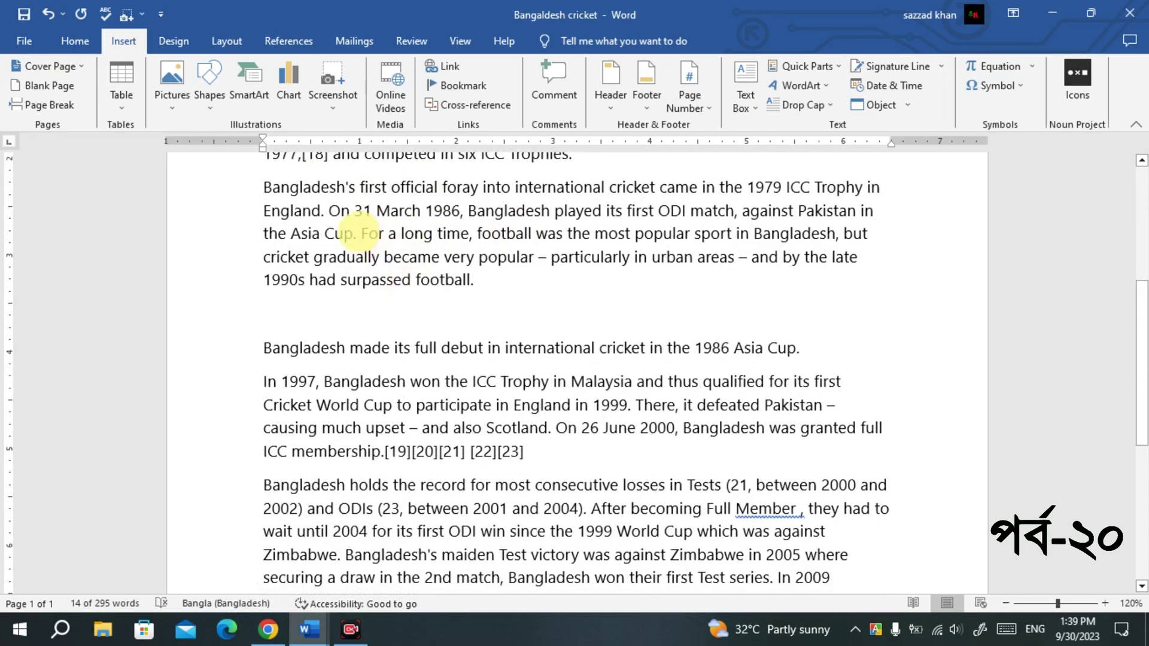
left_click_drag(358, 234, 855, 265)
left_click(456, 87)
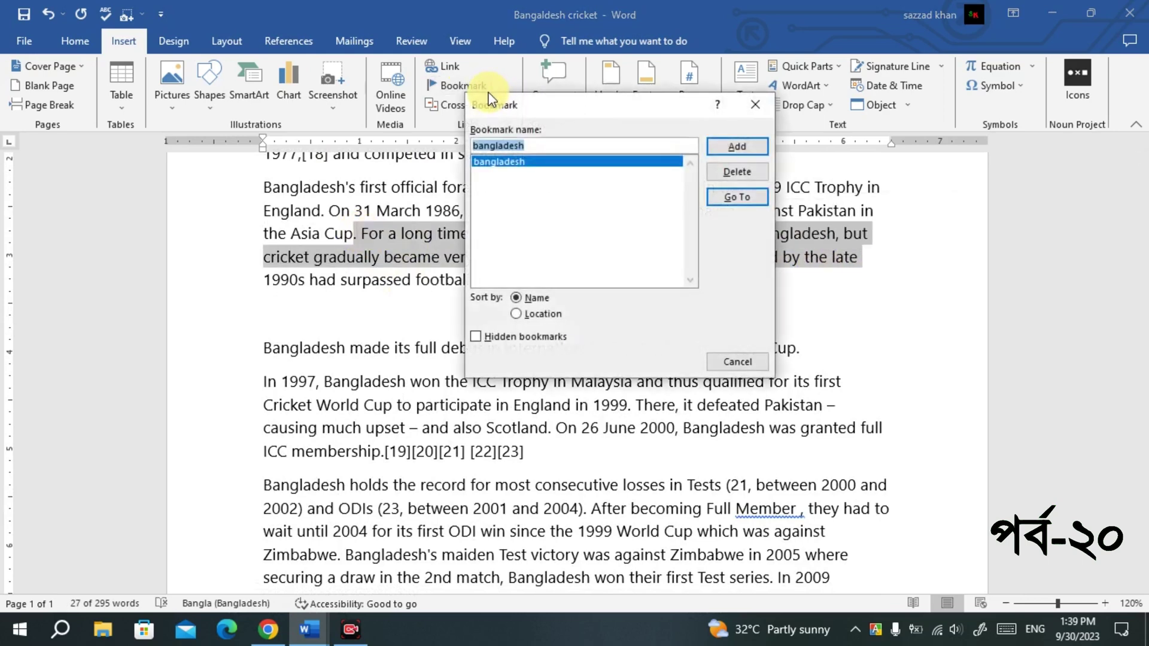
left_click(549, 147)
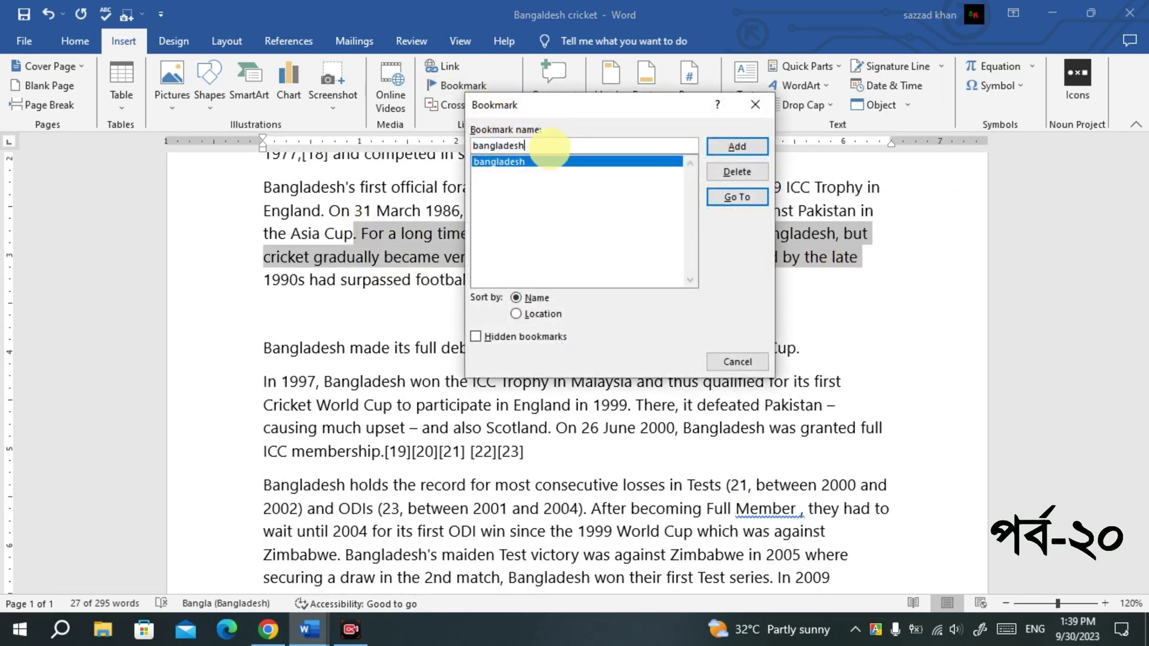
key("BackSpace")
key("BackSpace")
key("BackSpace")
key("BackSpace")
key("BackSpace")
key("BackSpace")
key("BackSpace")
key("BackSpace")
key("BackSpace")
key("BackSpace")
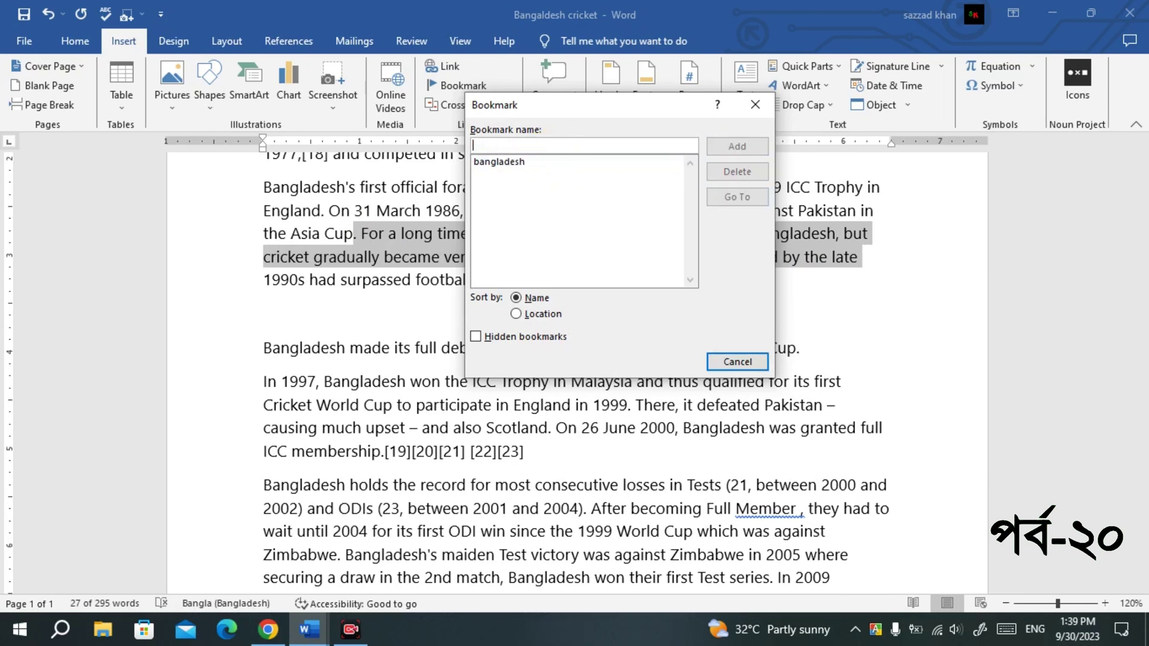
type("indea")
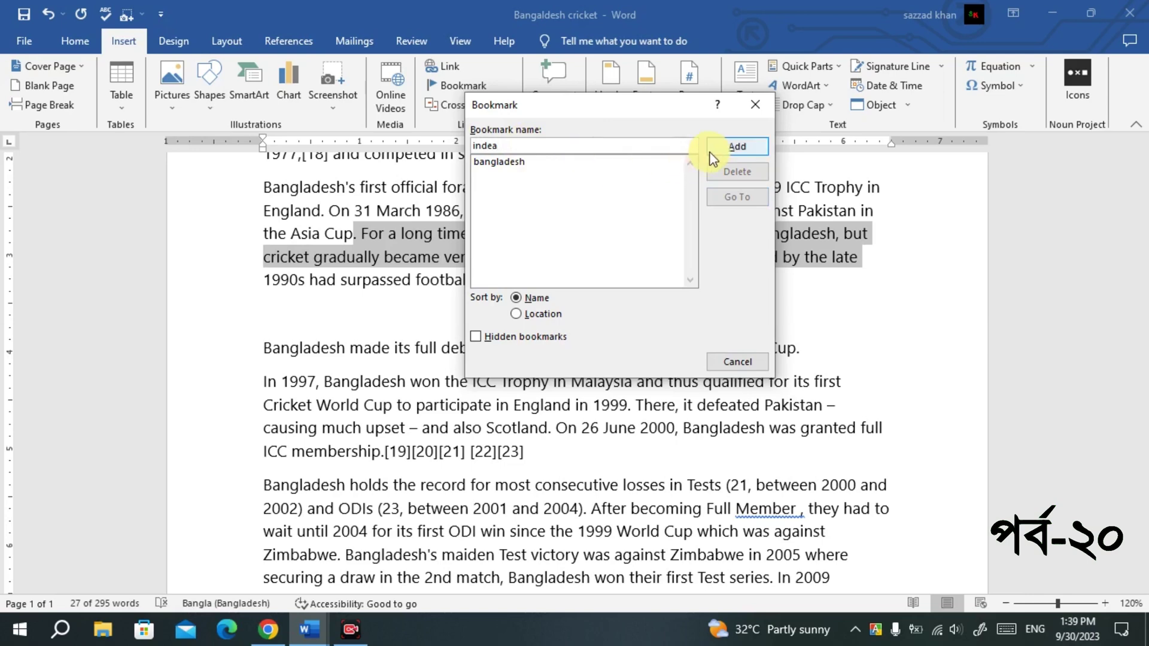
left_click(730, 149)
left_click(769, 289)
Step: Bookmark the last paragraph's passage from "until 2004" to "won their first" under the name "nepal"
scroll(546, 430, "down", 4)
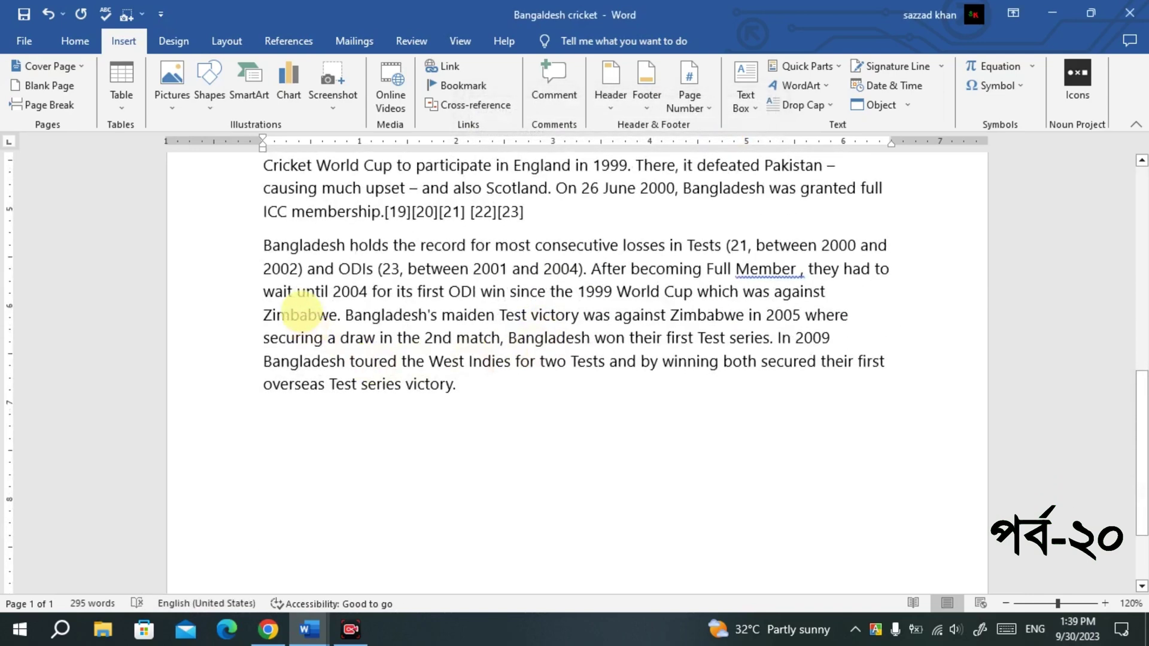
left_click_drag(296, 293, 696, 338)
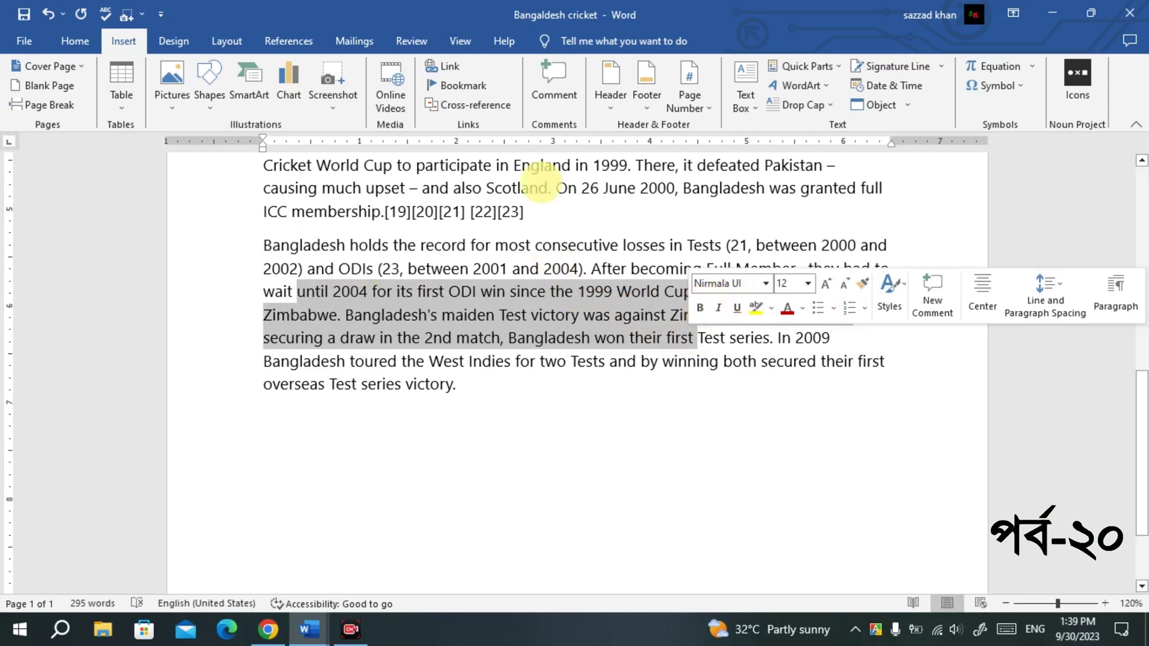
left_click(480, 82)
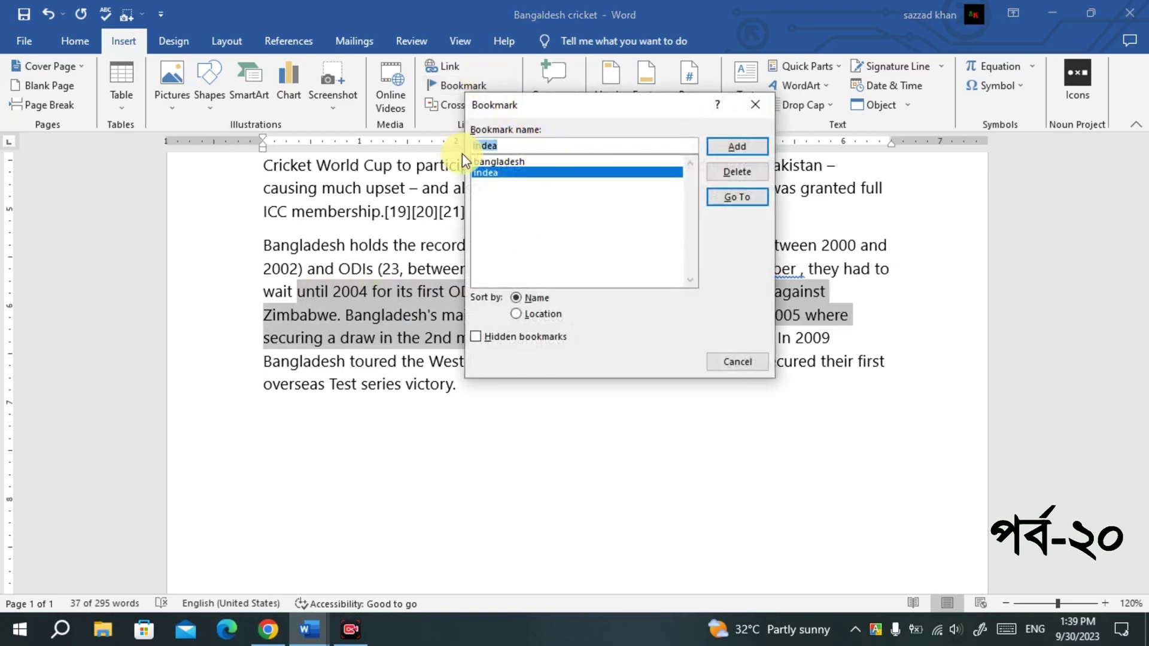
type("m")
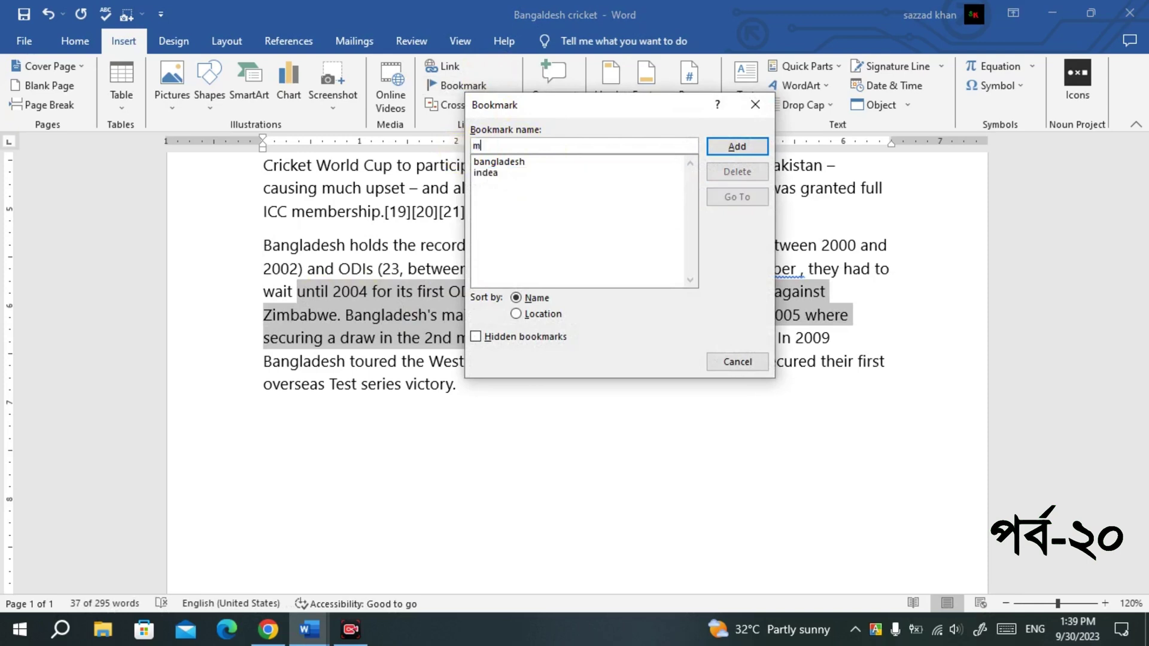
key("BackSpace")
type("nepal")
left_click(725, 147)
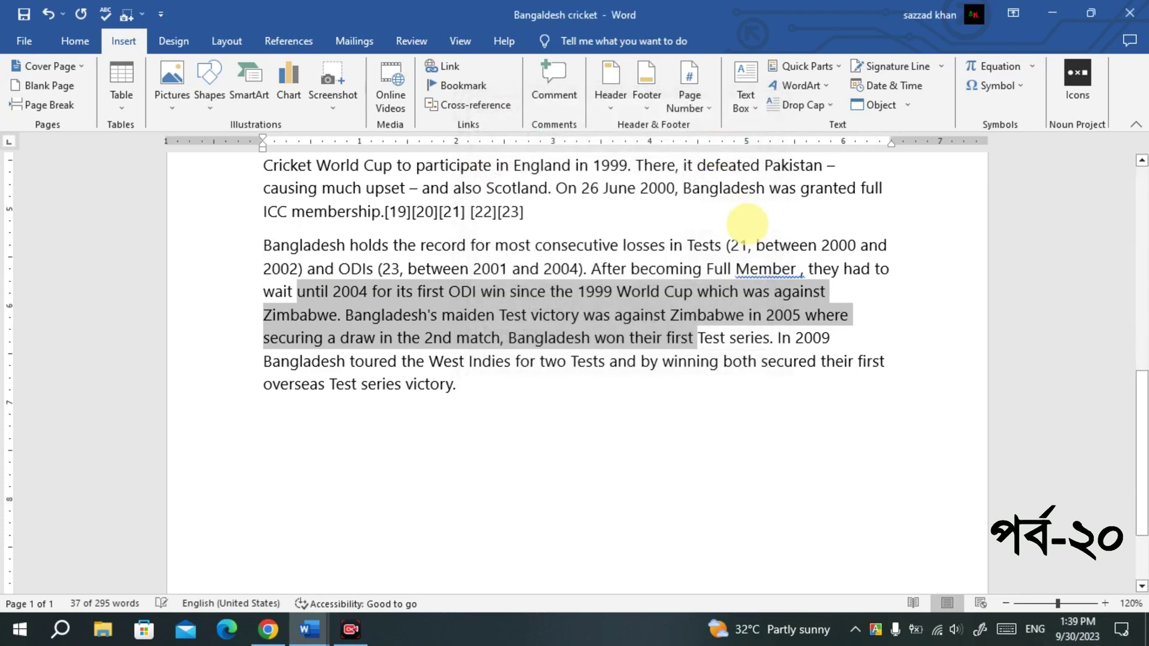
left_click(690, 214)
Step: From the end of the document, browse the saved bookmarks, go to "indea" and close the Bookmark dialog
scroll(508, 275, "down", 2)
left_click(508, 275)
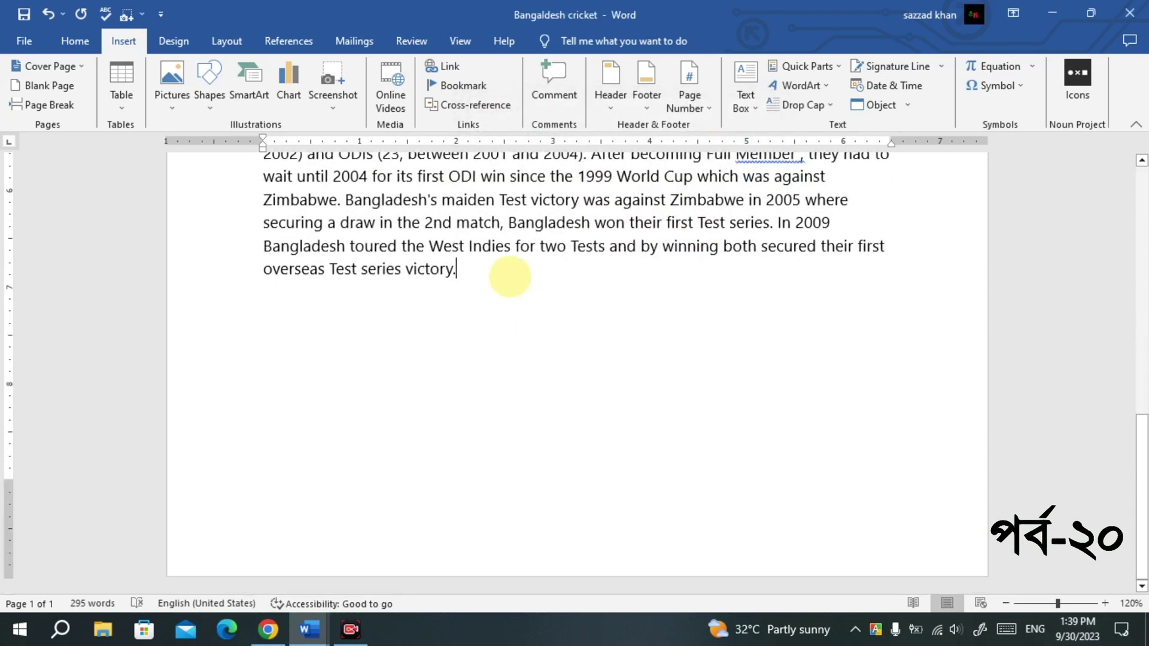
scroll(521, 291, "up", 10)
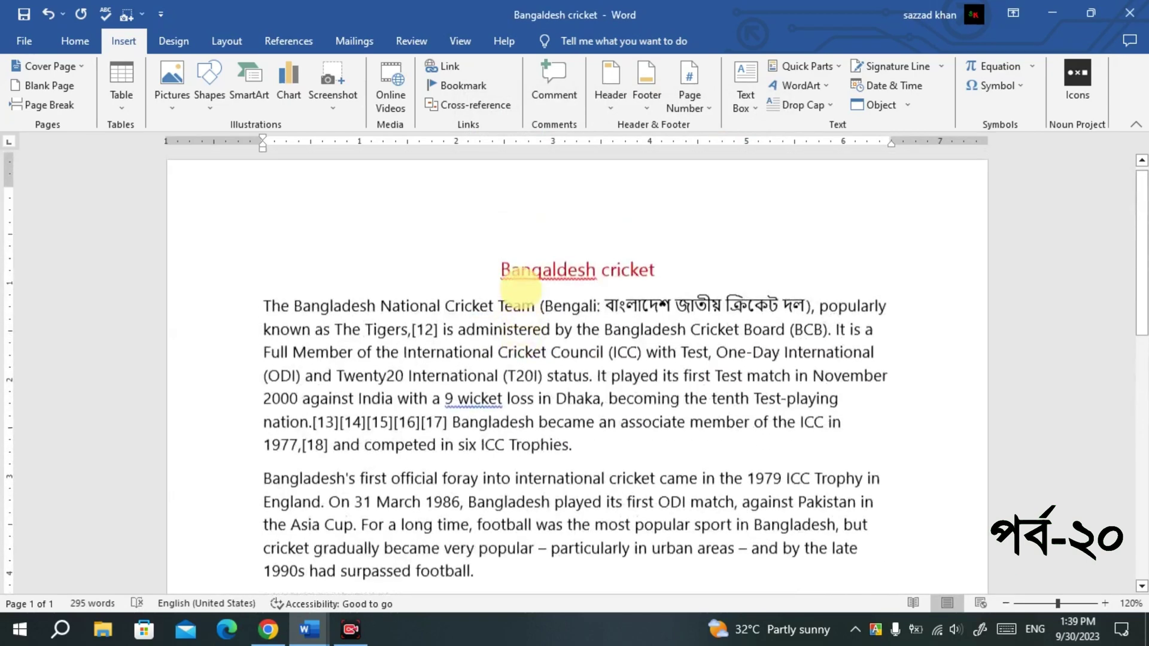
scroll(523, 299, "down", 10)
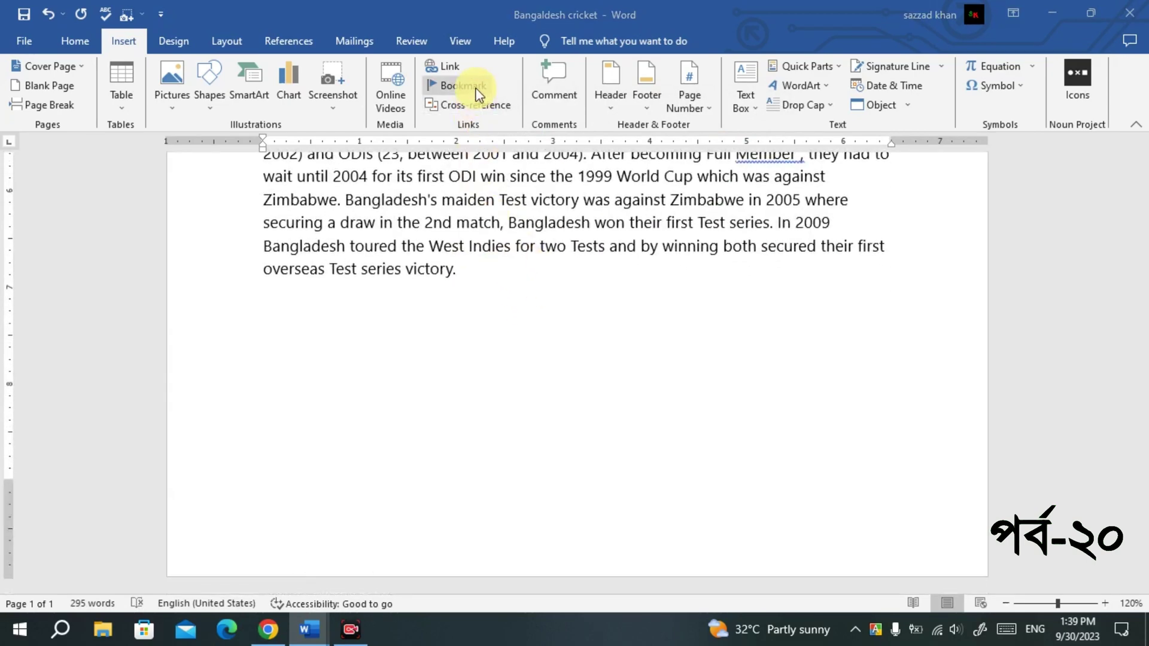
left_click(473, 87)
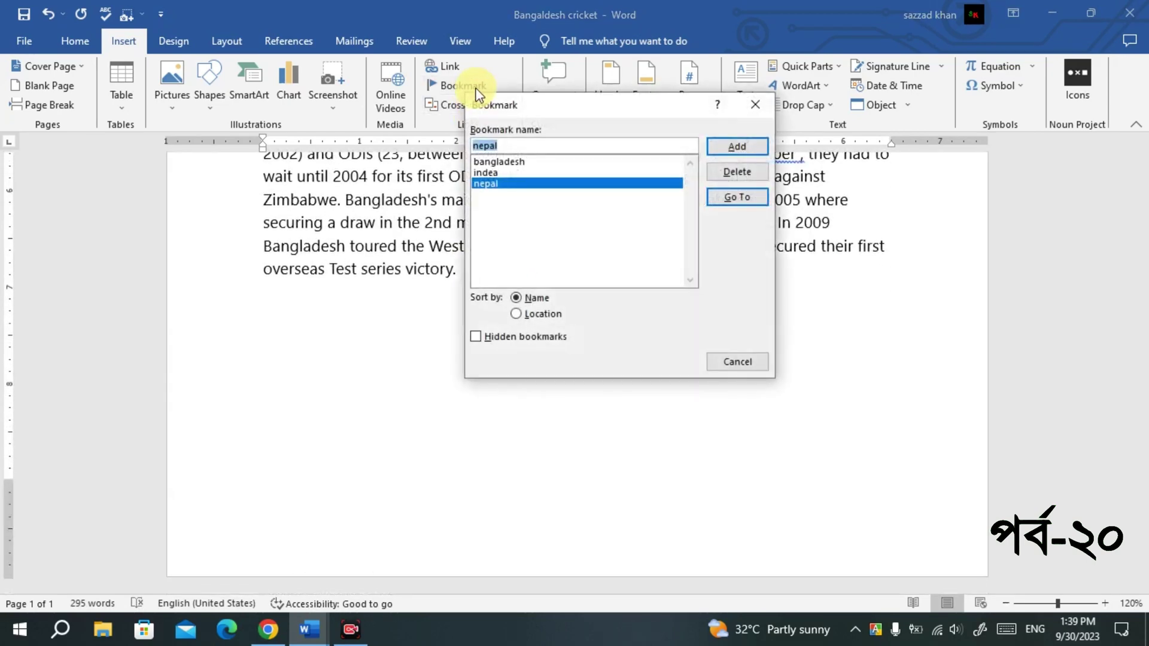
left_click(527, 172)
left_click(524, 162)
left_click(522, 174)
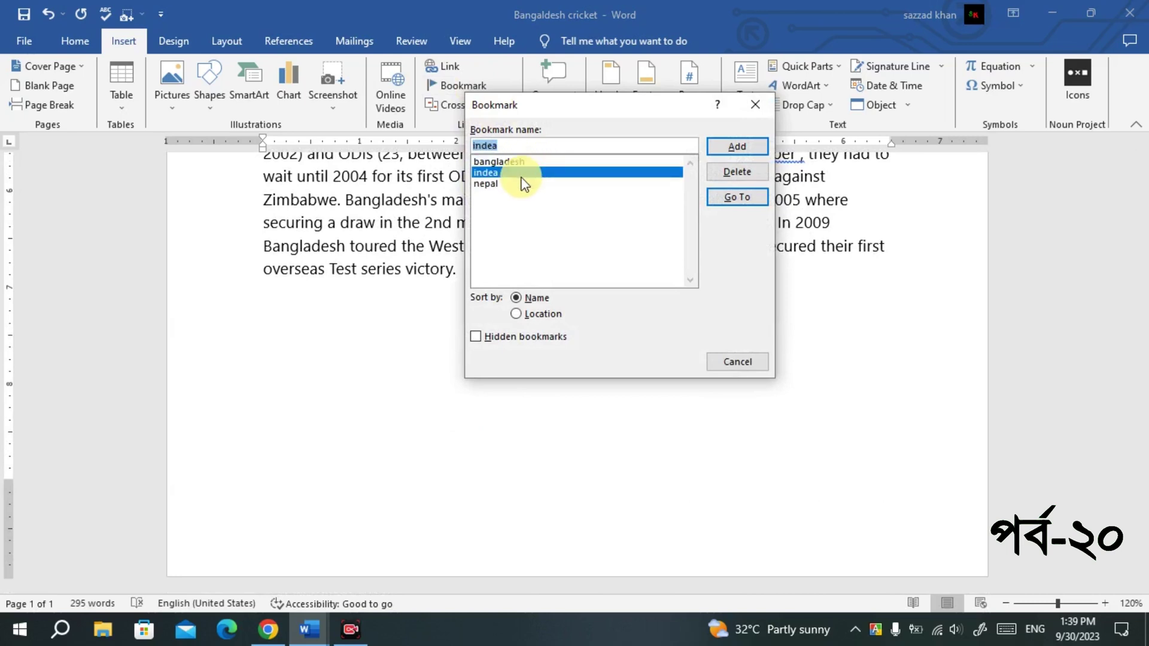
left_click(521, 184)
left_click(496, 174)
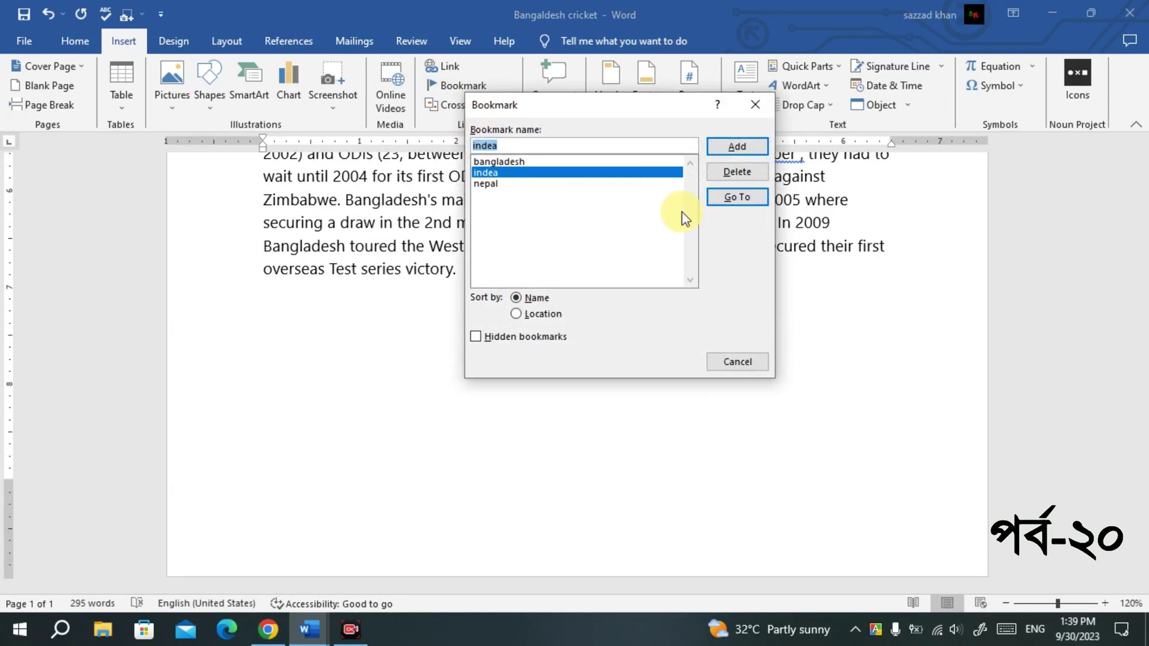
left_click(741, 201)
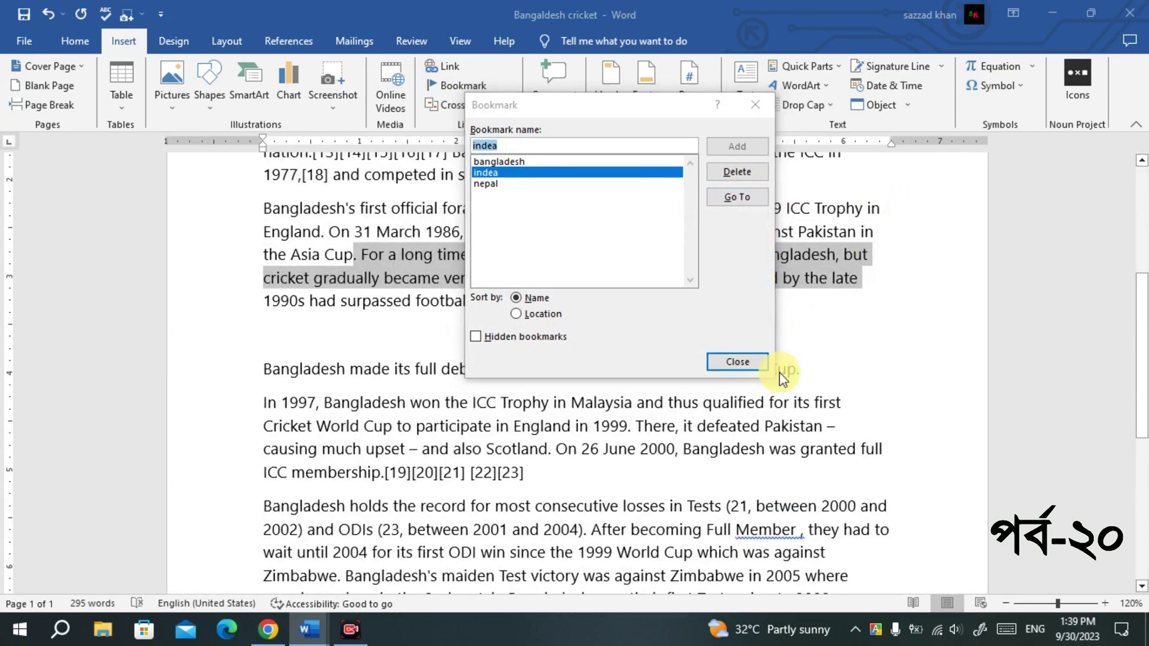
left_click(737, 361)
scroll(560, 323, "up", 3)
scroll(559, 326, "down", 1)
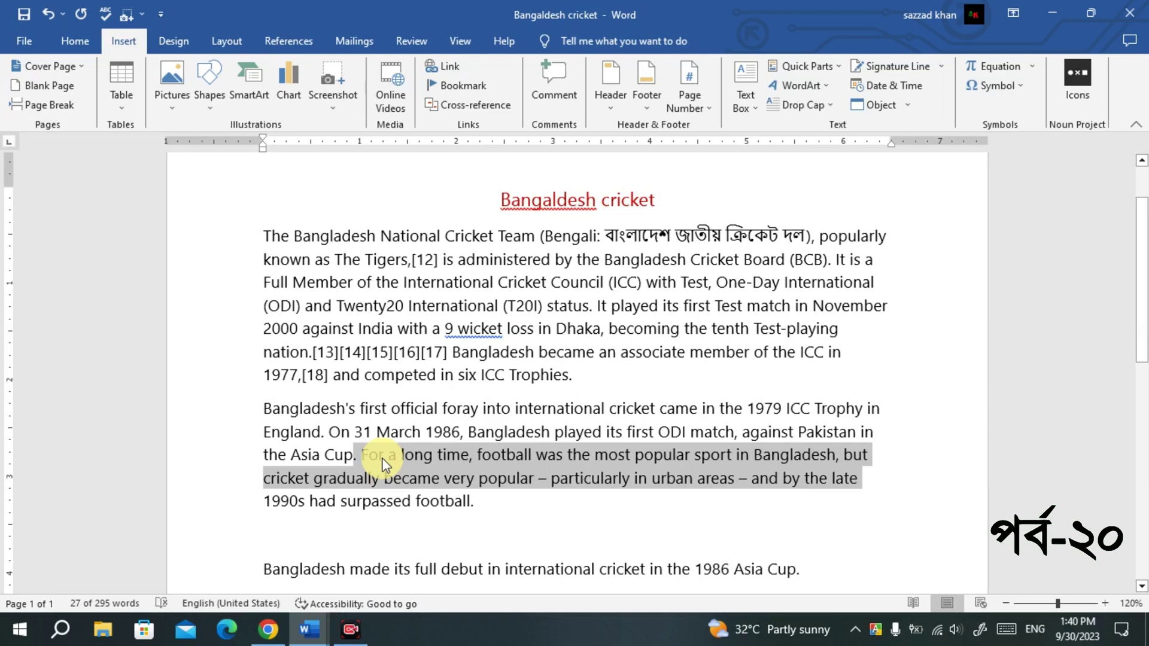
left_click(485, 569)
scroll(439, 458, "down", 3)
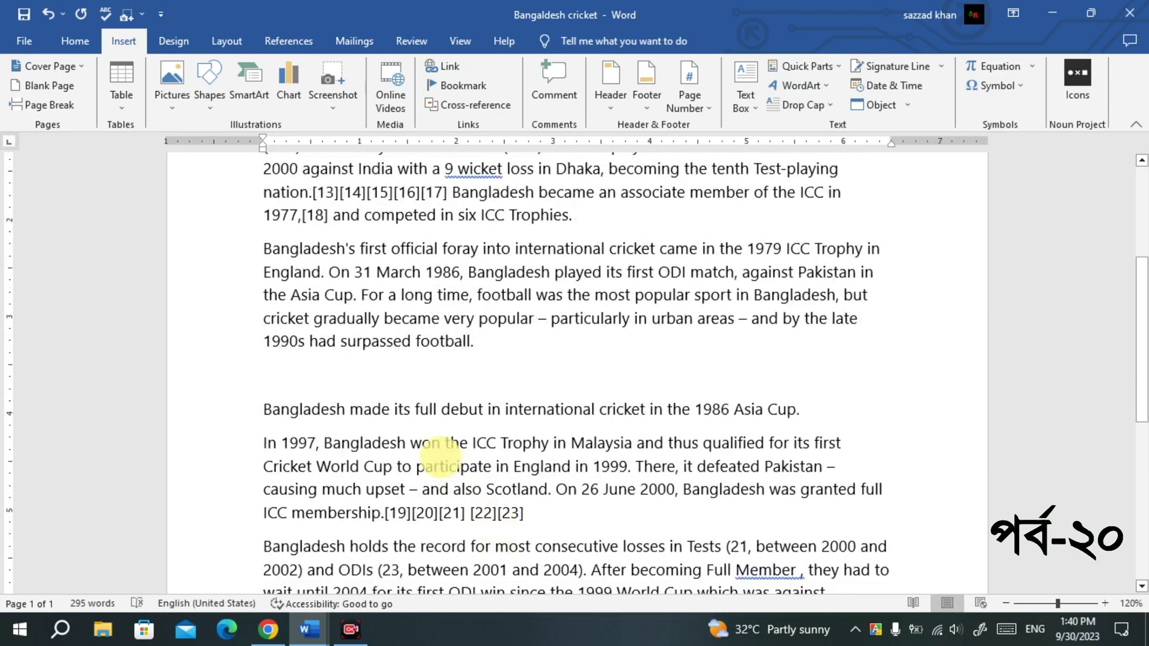
scroll(440, 458, "down", 4)
left_click(336, 249)
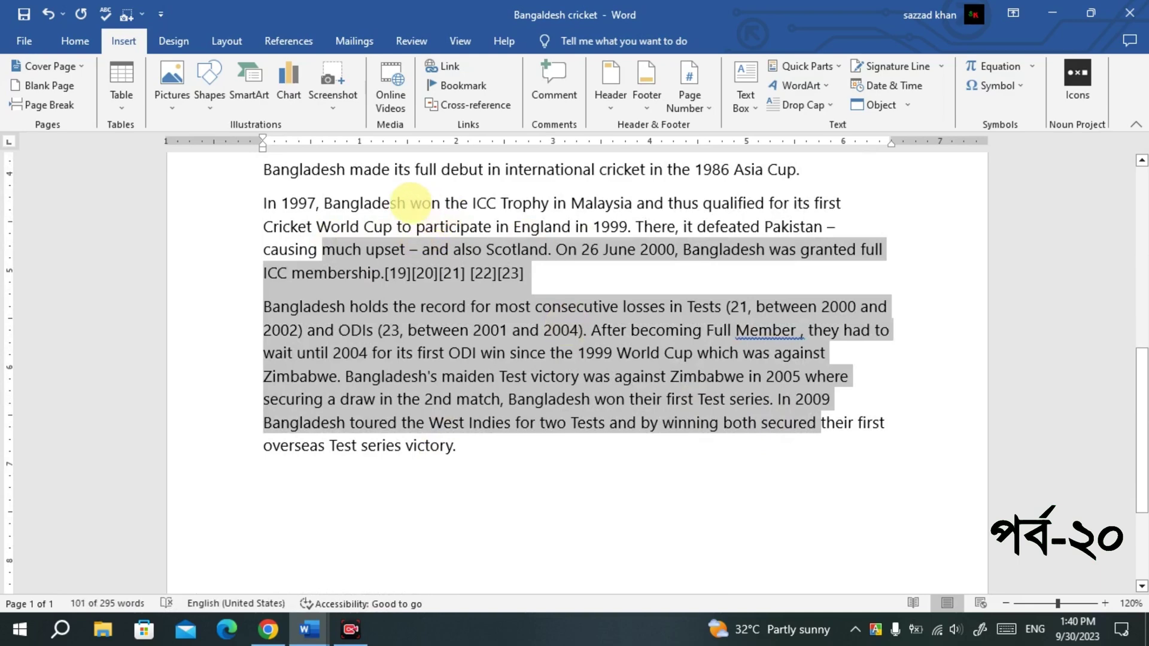
left_click(597, 277)
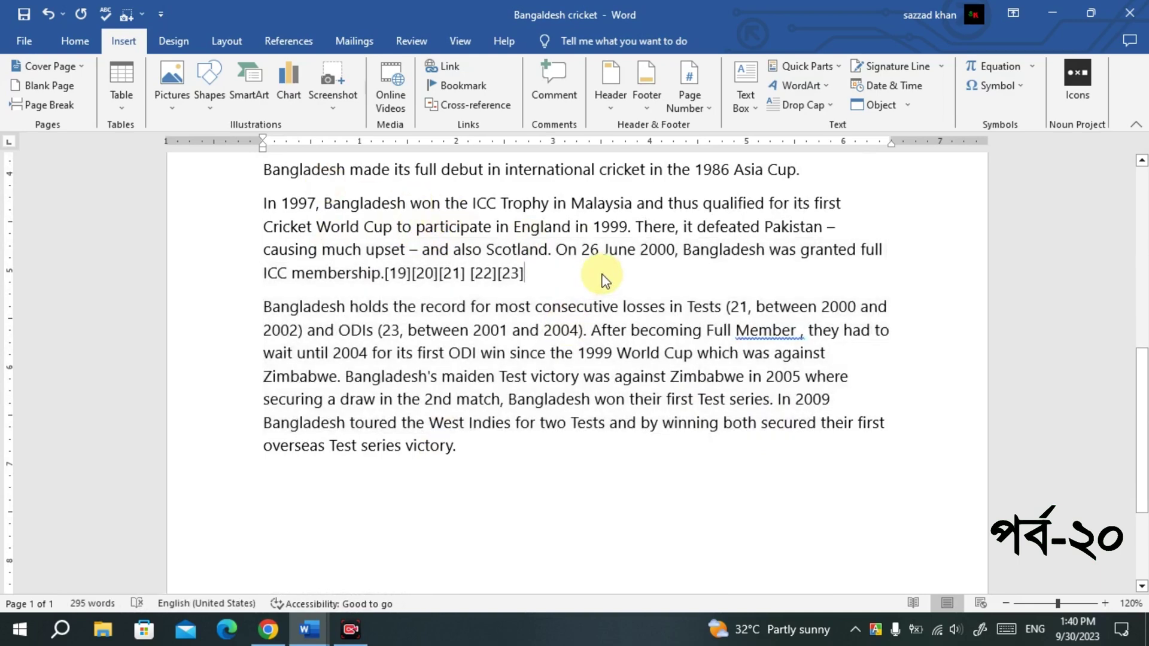
scroll(598, 275, "down", 2)
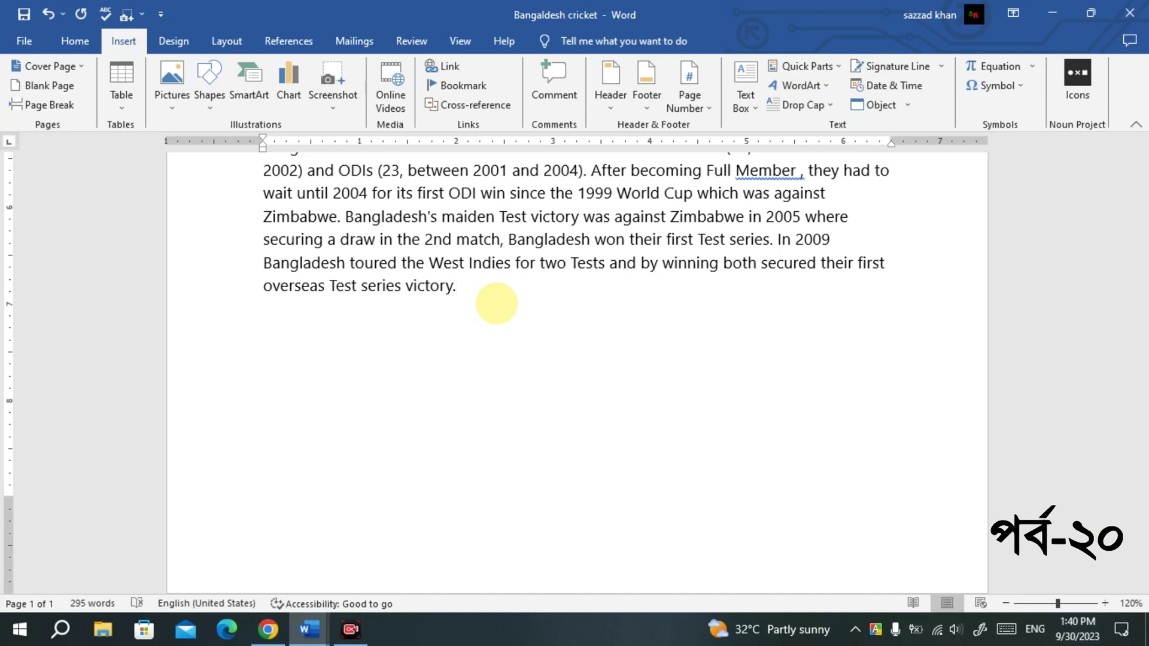
scroll(497, 304, "up", 5)
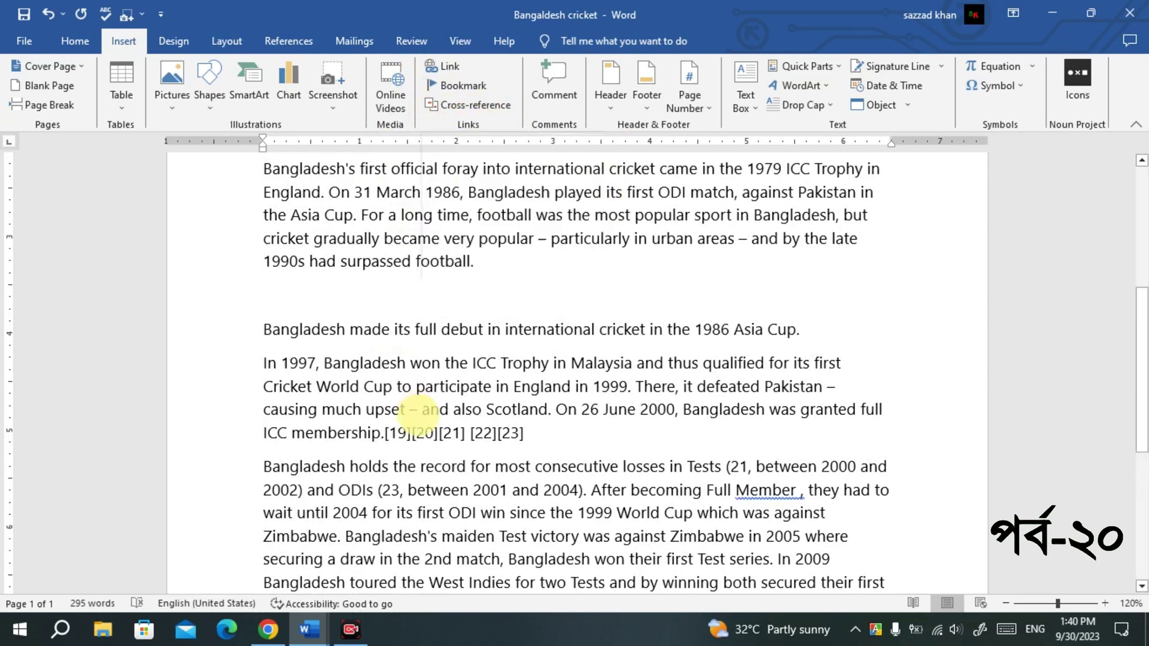
scroll(423, 411, "up", 5)
scroll(351, 405, "down", 5)
scroll(345, 398, "up", 5)
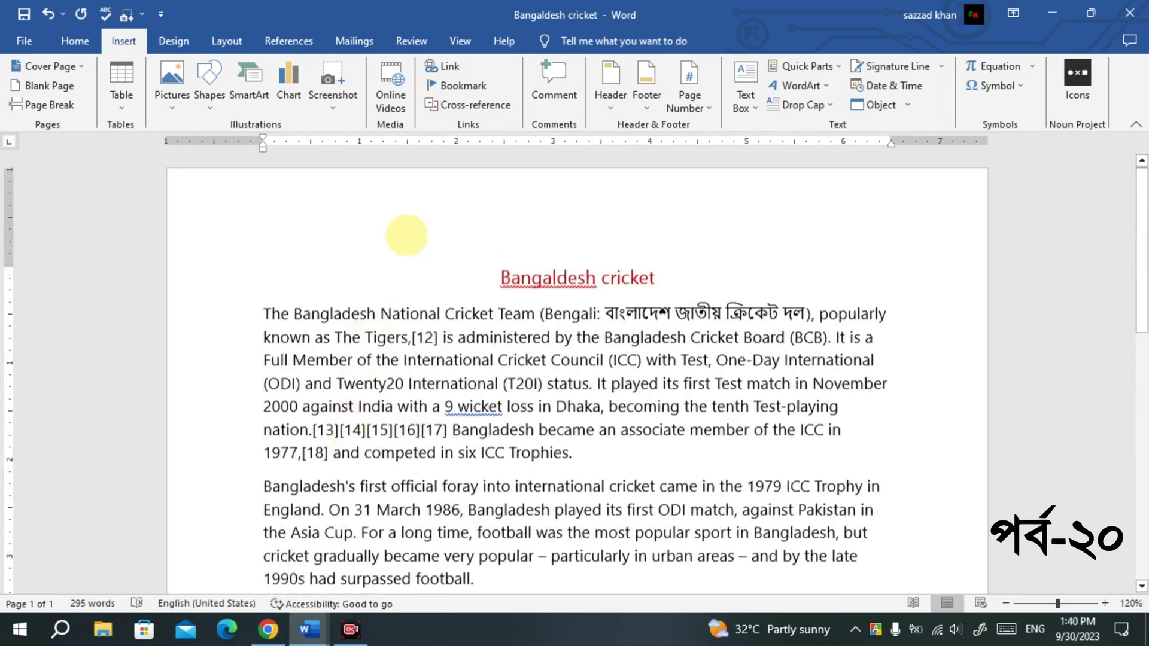
scroll(423, 389, "down", 5)
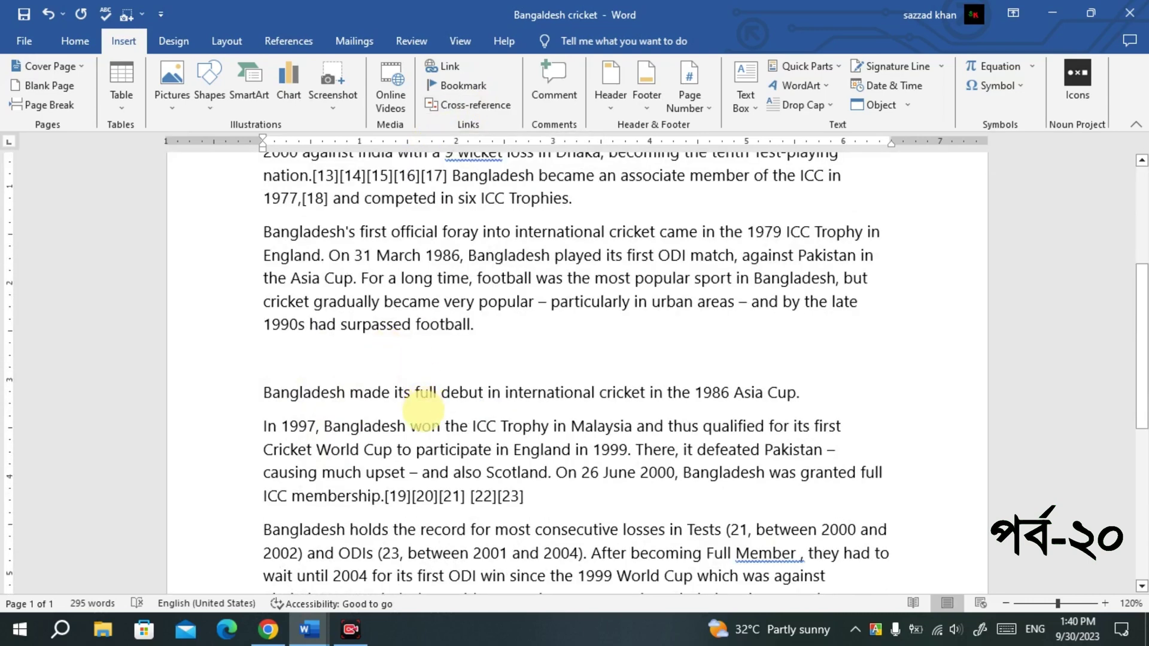
scroll(380, 441, "up", 5)
scroll(418, 333, "down", 5)
scroll(323, 395, "down", 3)
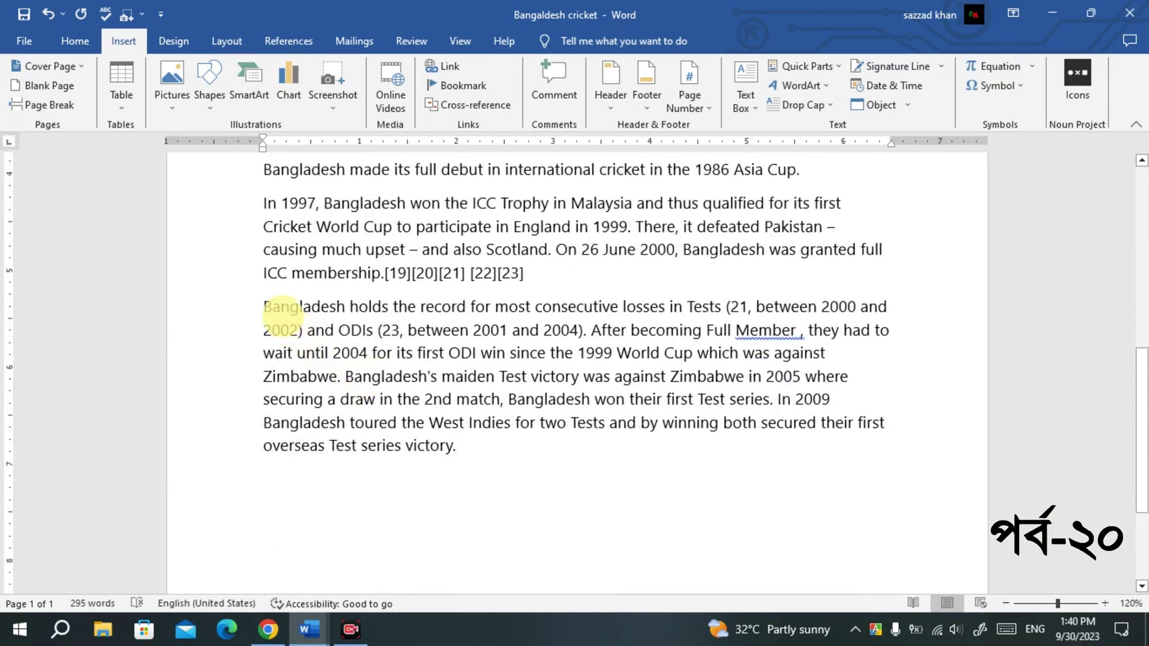
left_click(547, 282)
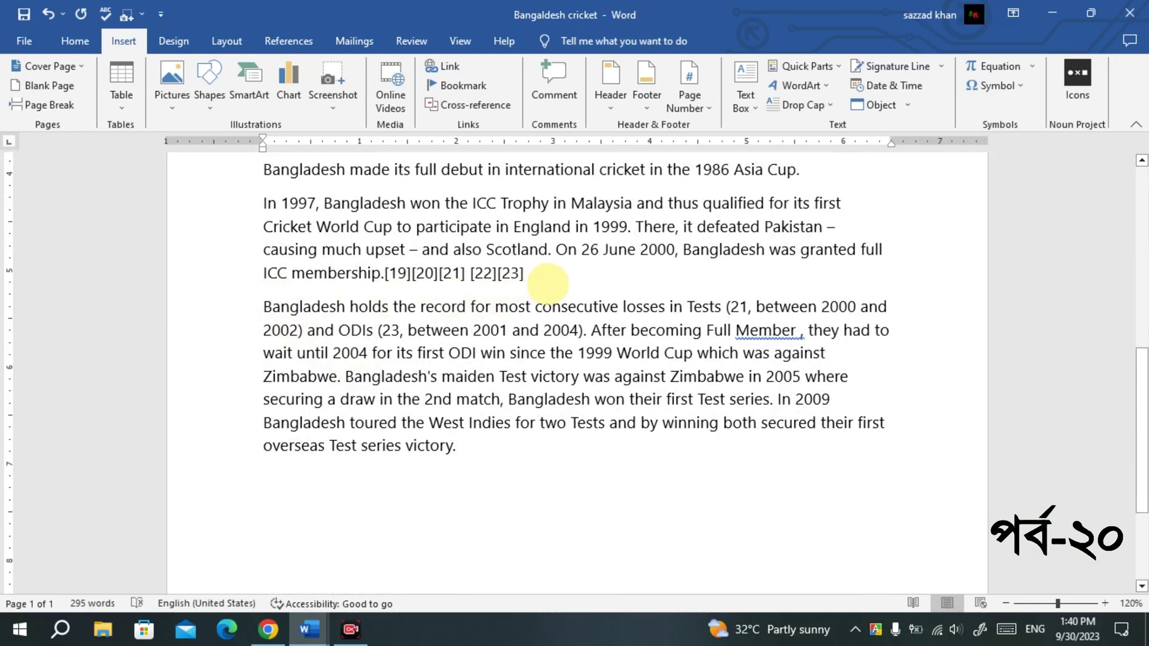
Step: Add a new line reading "india" directly above the document's last paragraph
key("Return")
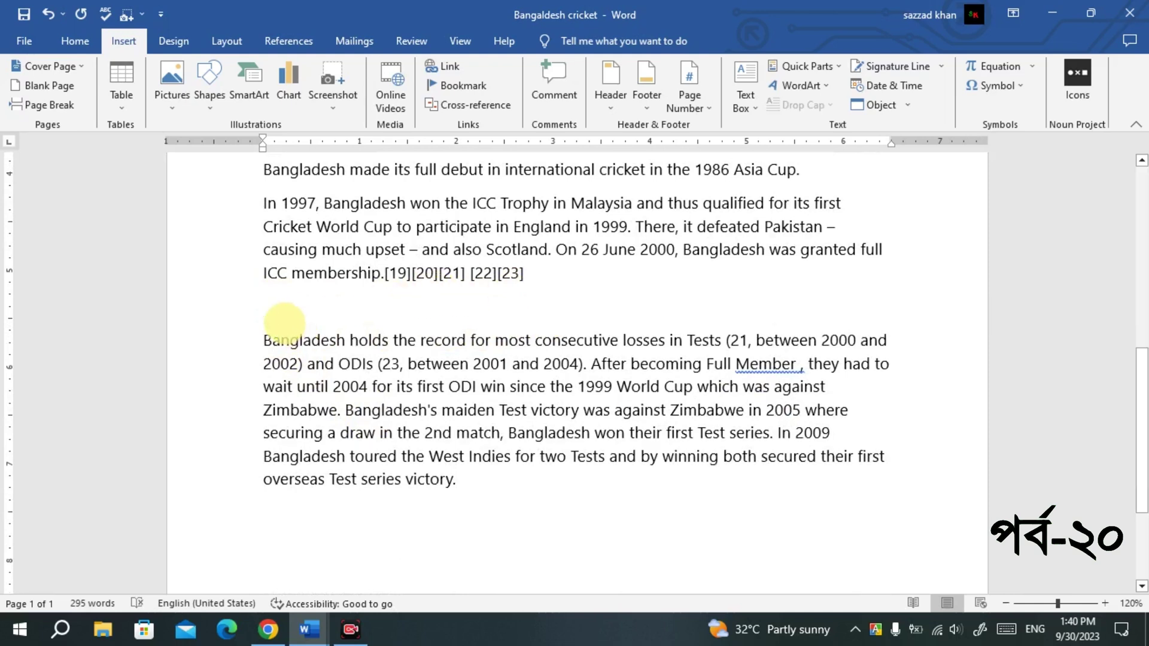
type("i")
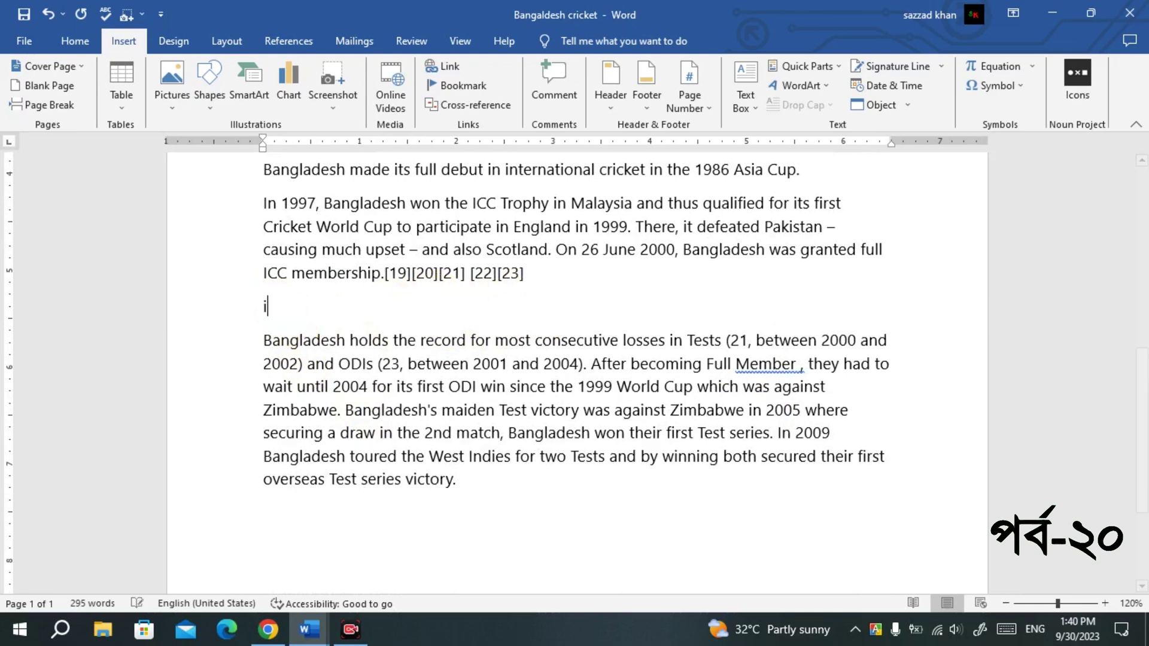
type("ndia")
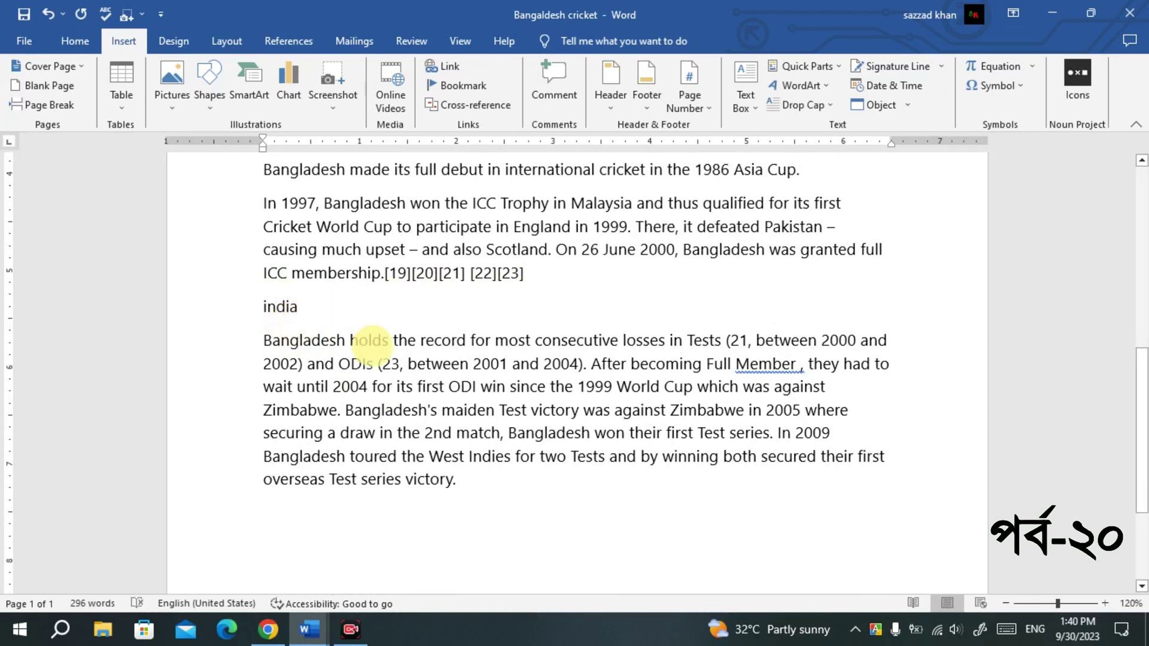
Step: Add the text "bangladesh" on its own line above the sentence "Bangladesh made its full debut"
scroll(369, 341, "up", 3)
left_click(317, 306)
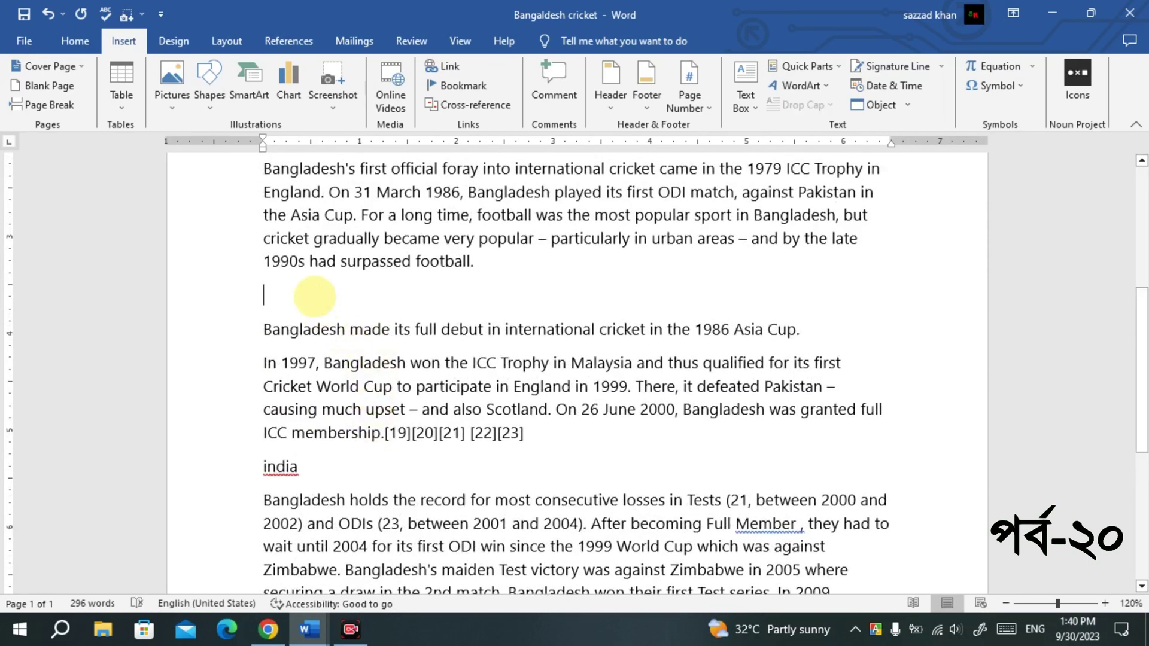
type("ba")
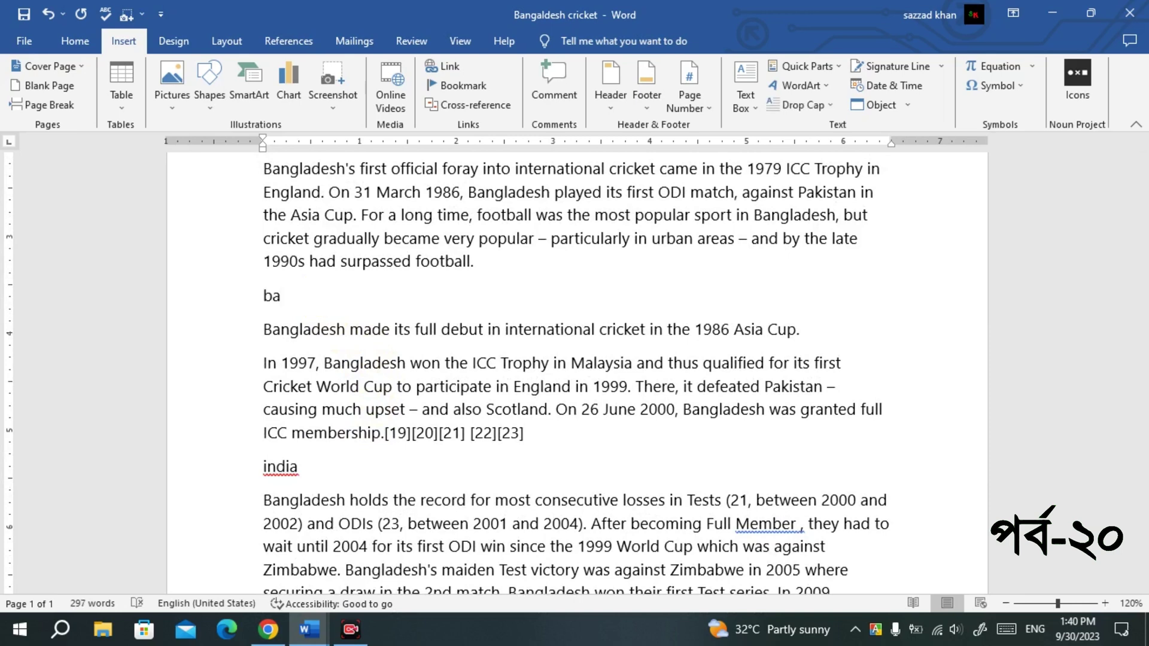
type("ngladesh")
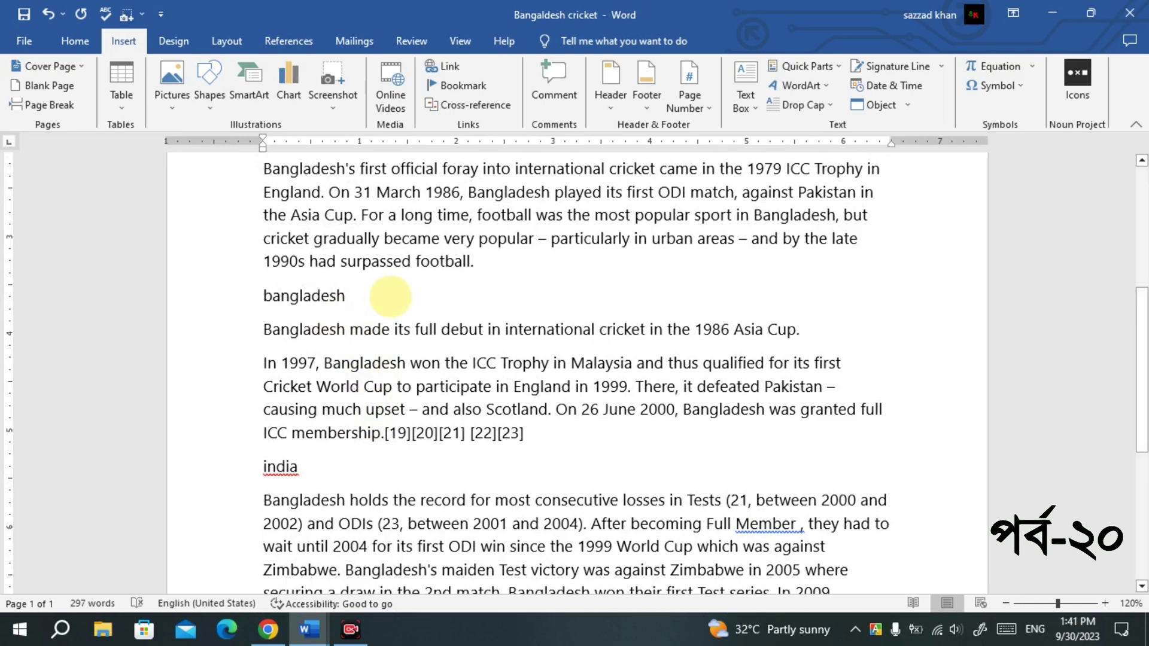
Step: Apply the Heading 1 style to the "bangladesh" line
scroll(436, 316, "up", 3)
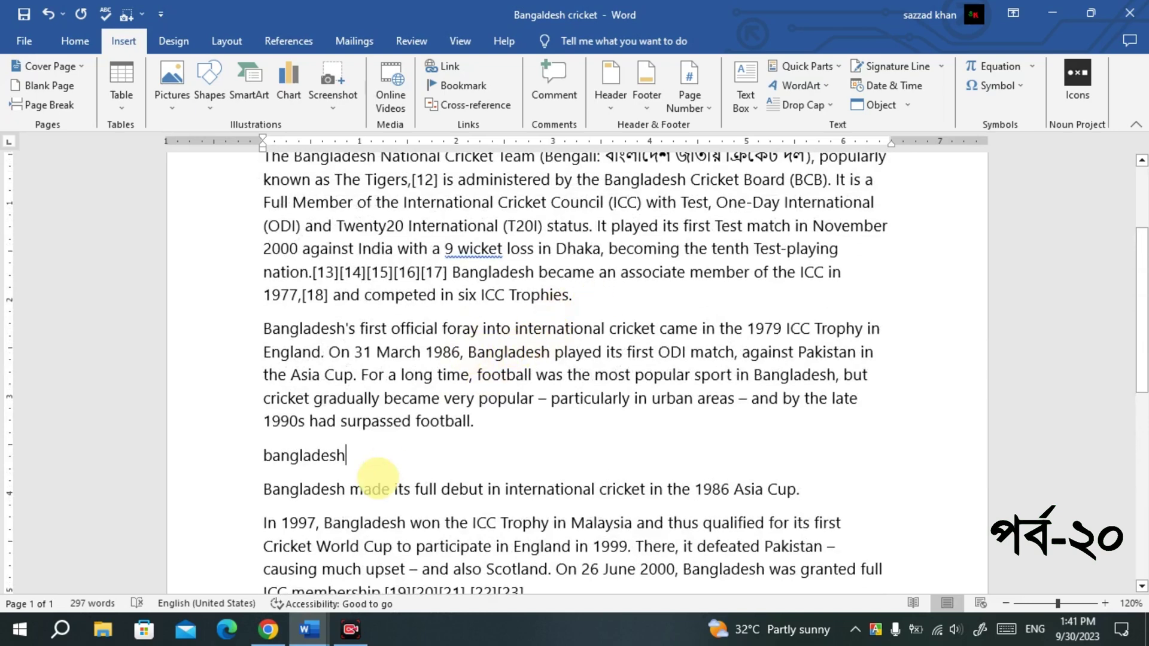
left_click_drag(367, 457, 262, 456)
scroll(422, 431, "down", 1)
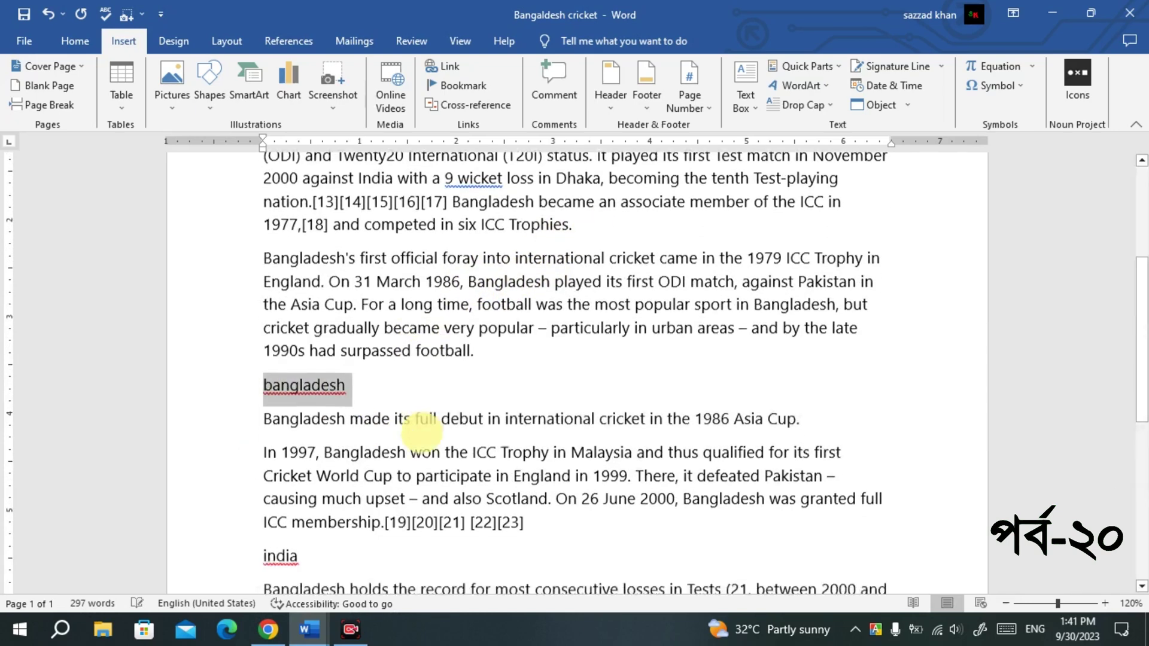
left_click(70, 40)
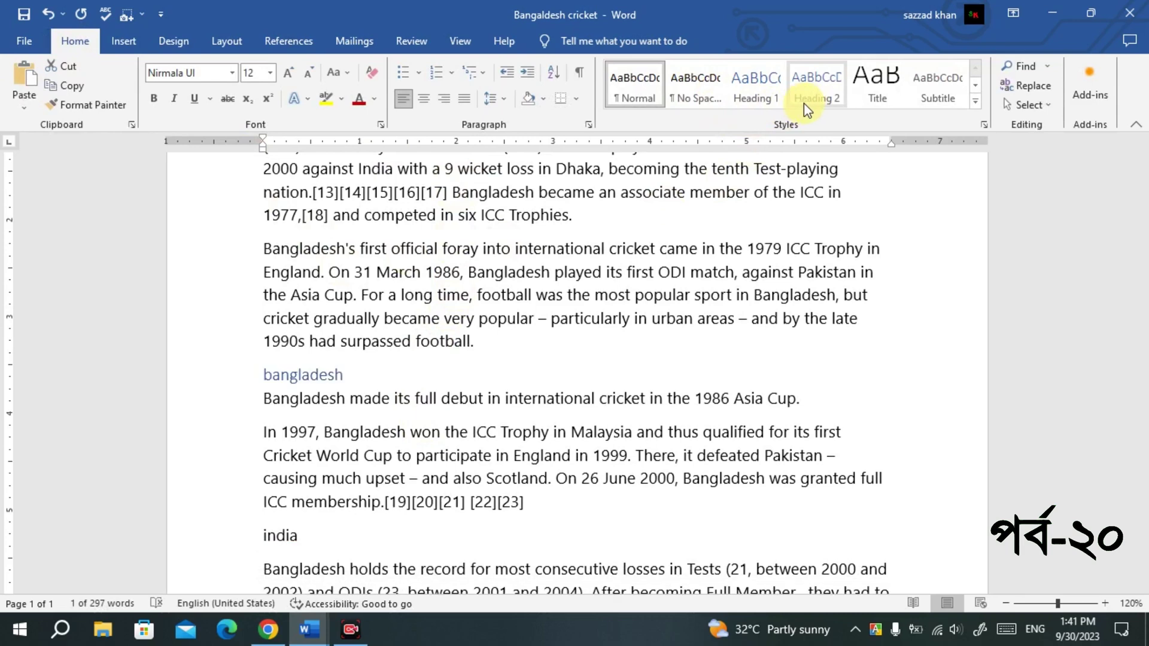
left_click(750, 95)
left_click(473, 342)
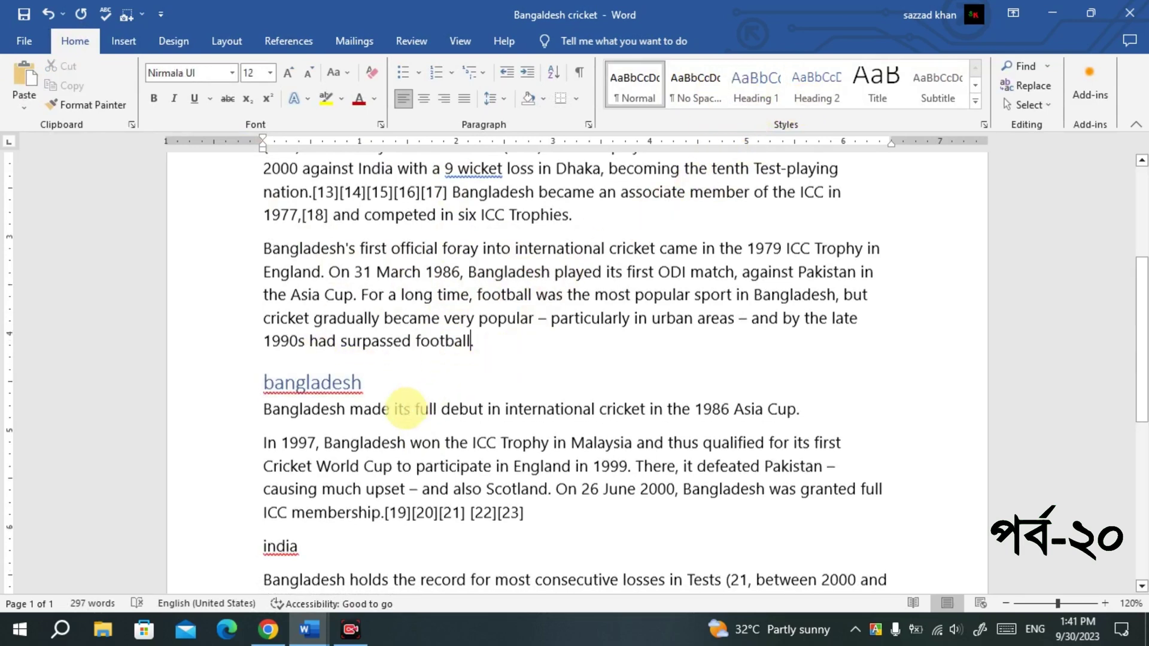
Step: Apply the Heading 2 style to the "india" line
scroll(406, 410, "down", 1)
left_click_drag(328, 461, 244, 465)
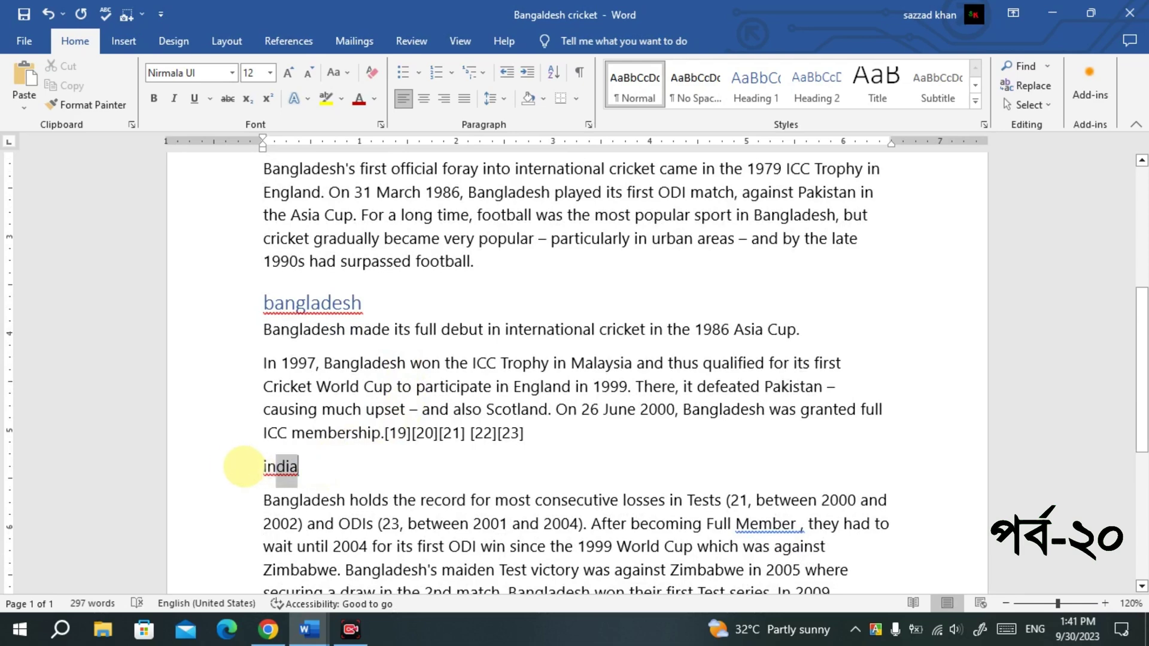
left_click(811, 84)
left_click(431, 453)
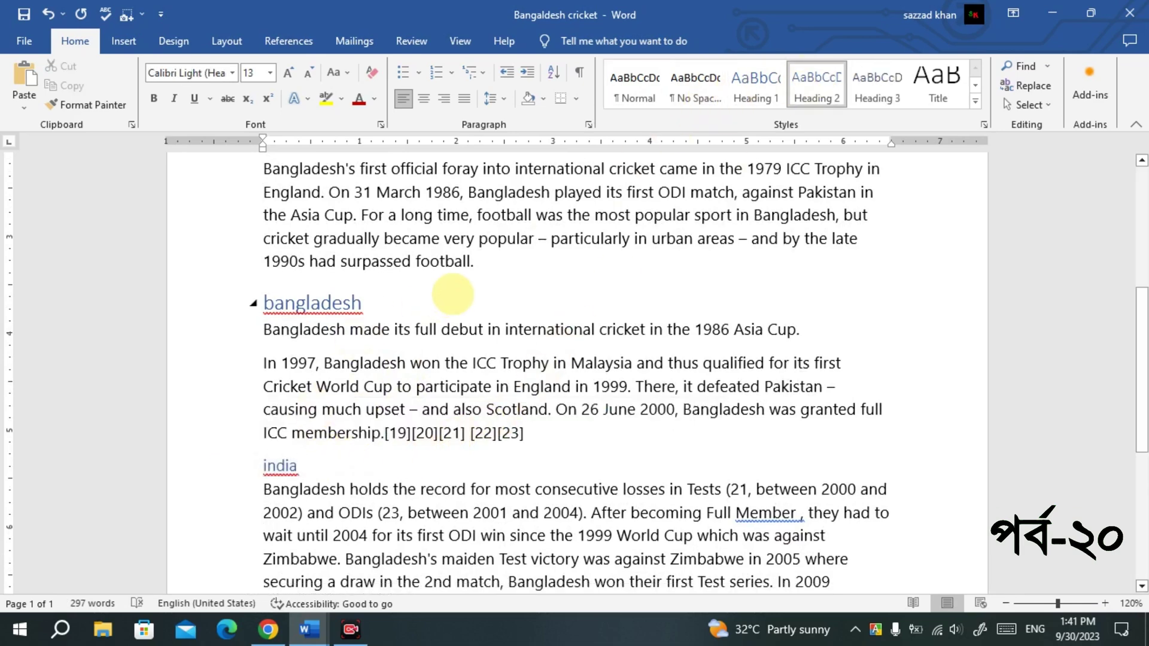
Step: At the end of the first paragraph, set up a cross-reference of type Heading that refers to the heading text
scroll(453, 295, "up", 2)
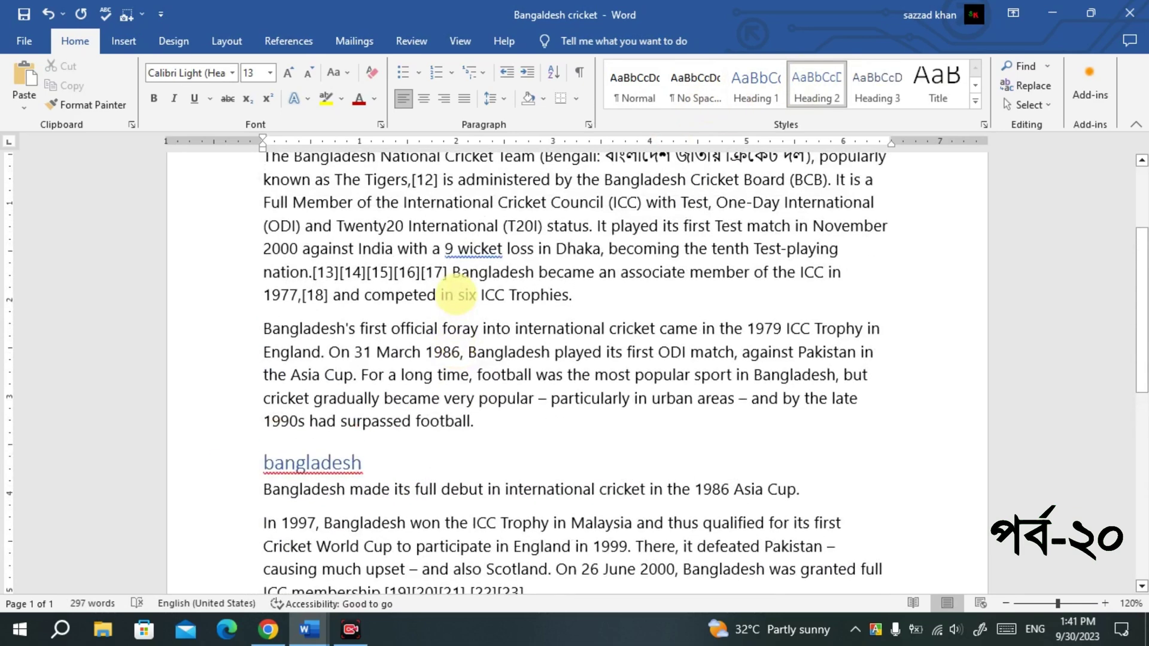
left_click(585, 303)
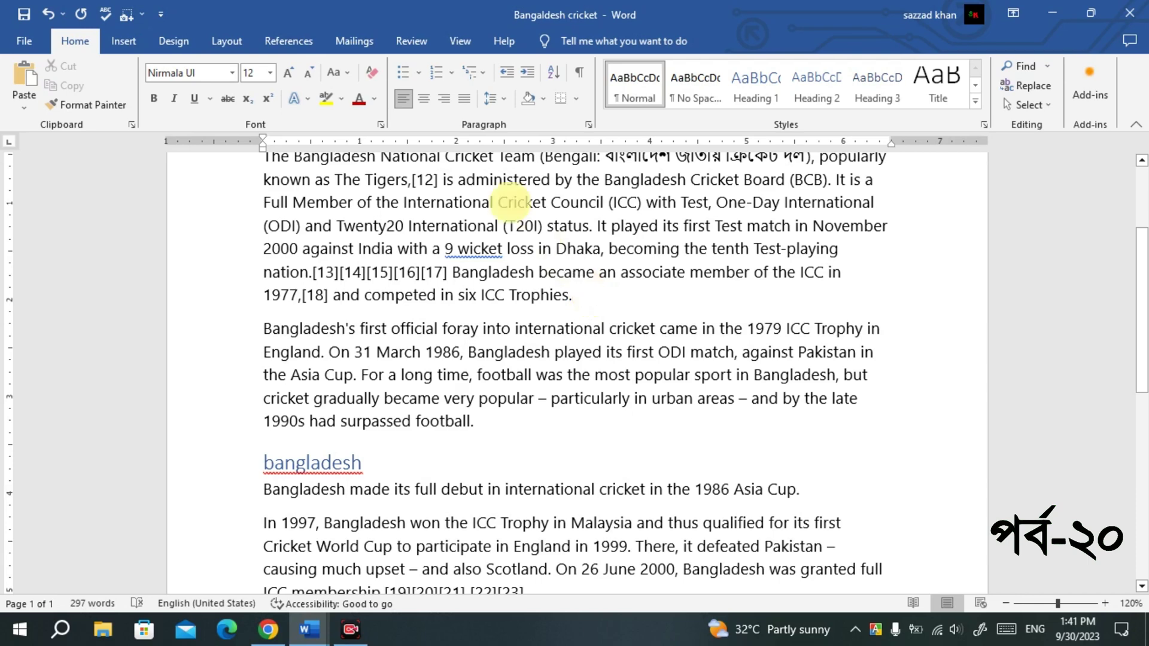
left_click(124, 41)
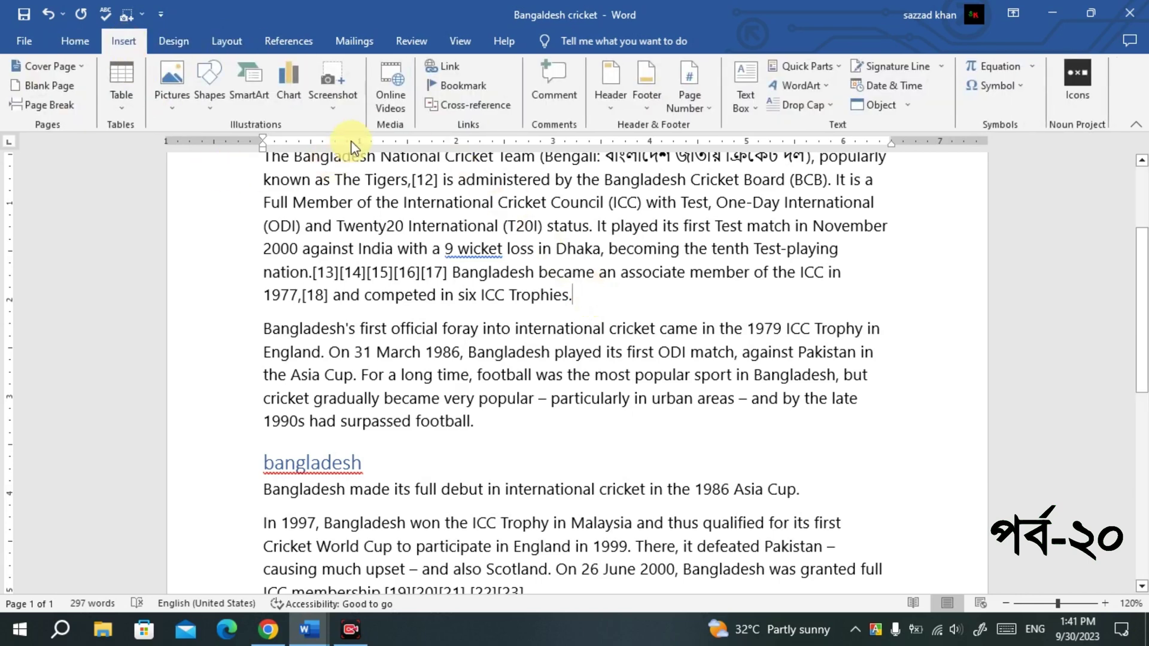
left_click(470, 106)
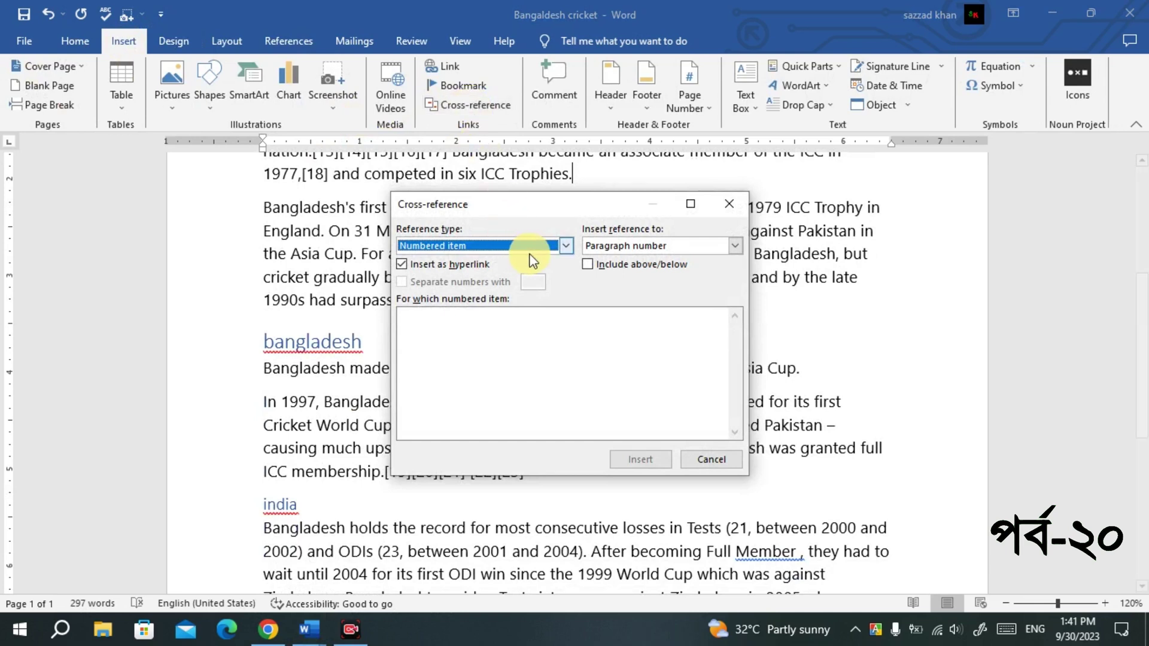
left_click(565, 246)
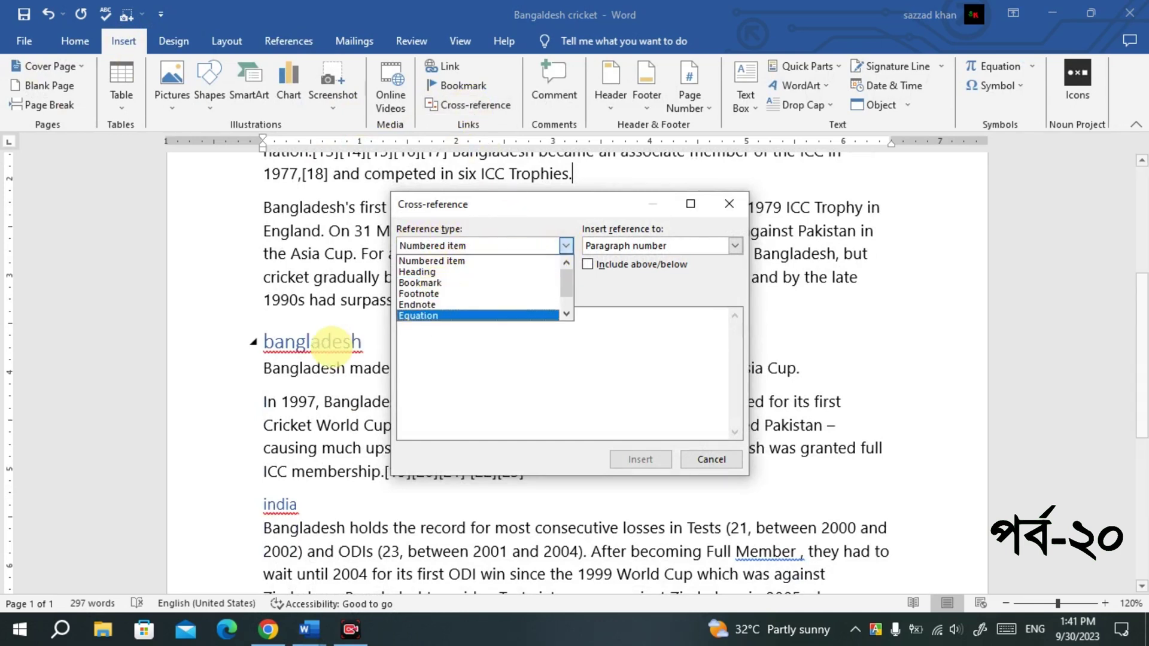
left_click(419, 272)
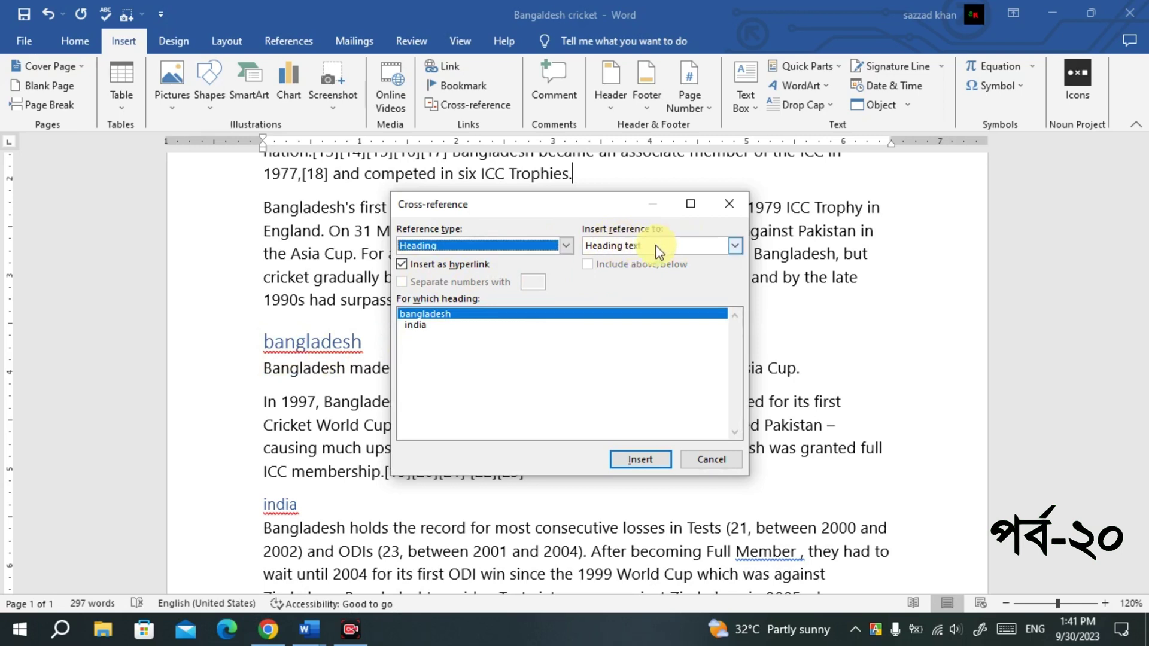
left_click(736, 247)
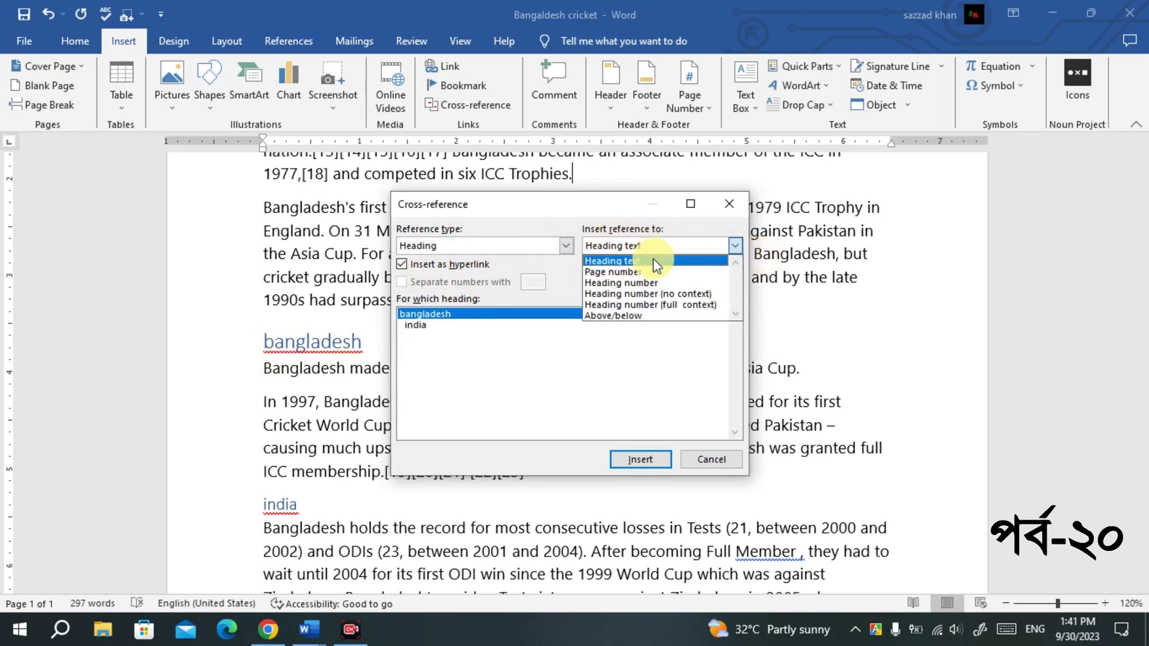
left_click(629, 260)
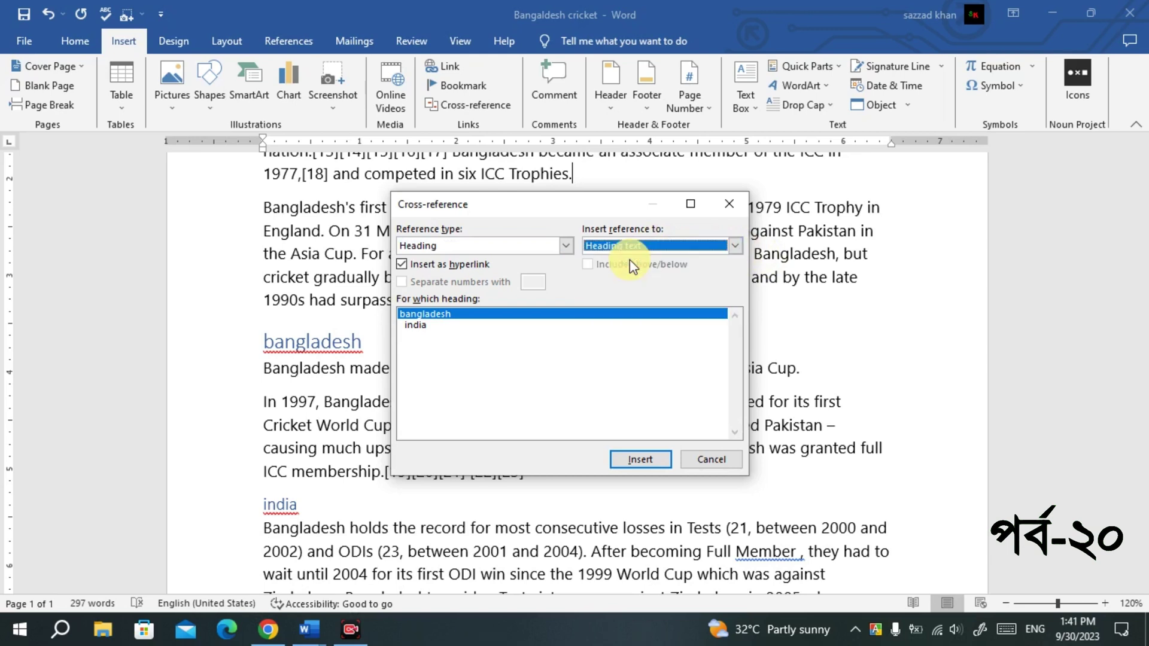
Step: Choose the "bangladesh" heading as the target, insert the cross-reference as a hyperlink and close the Cross-reference dialog
left_click(434, 325)
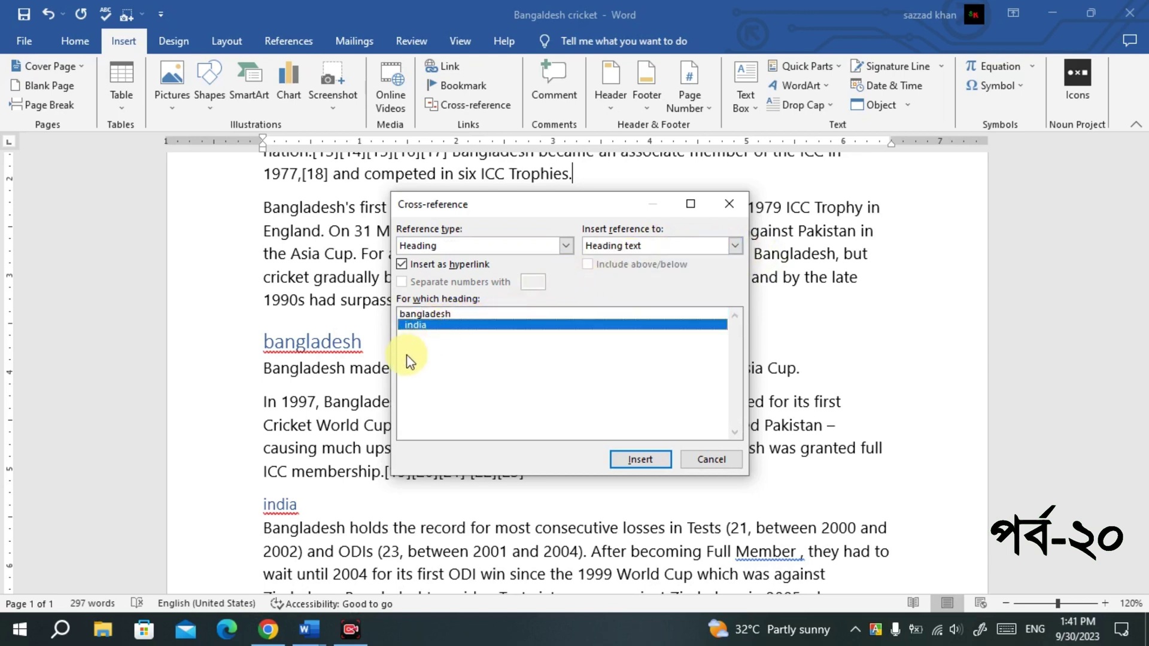
left_click(437, 318)
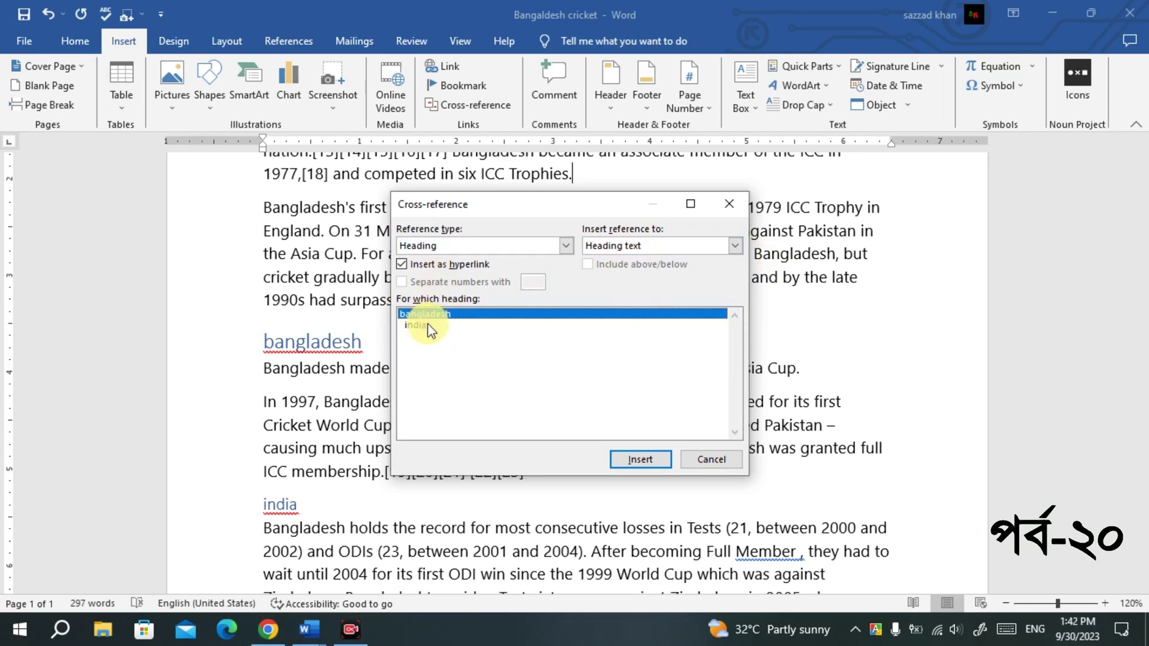
left_click(434, 326)
left_click(437, 318)
left_click(434, 326)
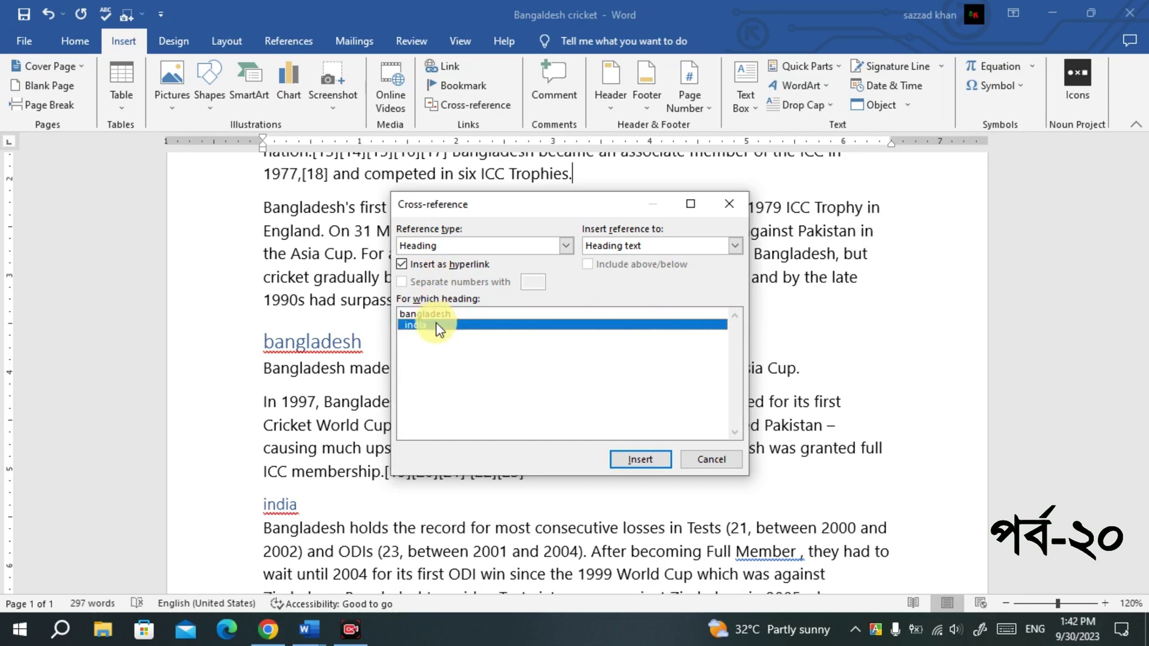
left_click(469, 314)
left_click(465, 326)
left_click(475, 315)
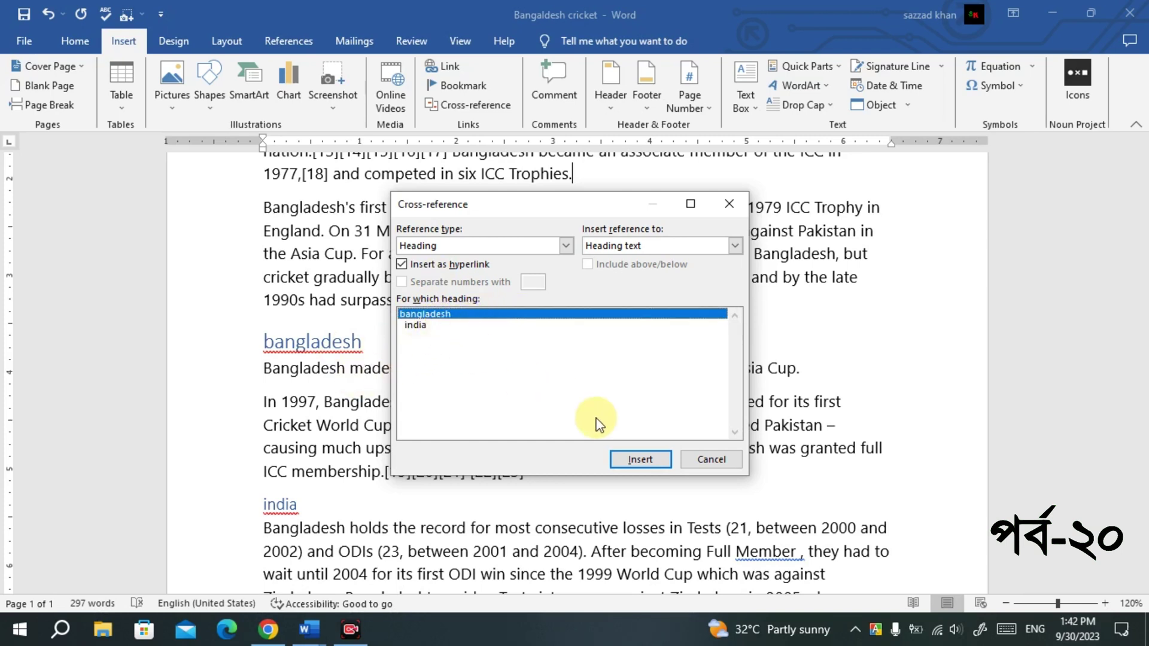
left_click(663, 465)
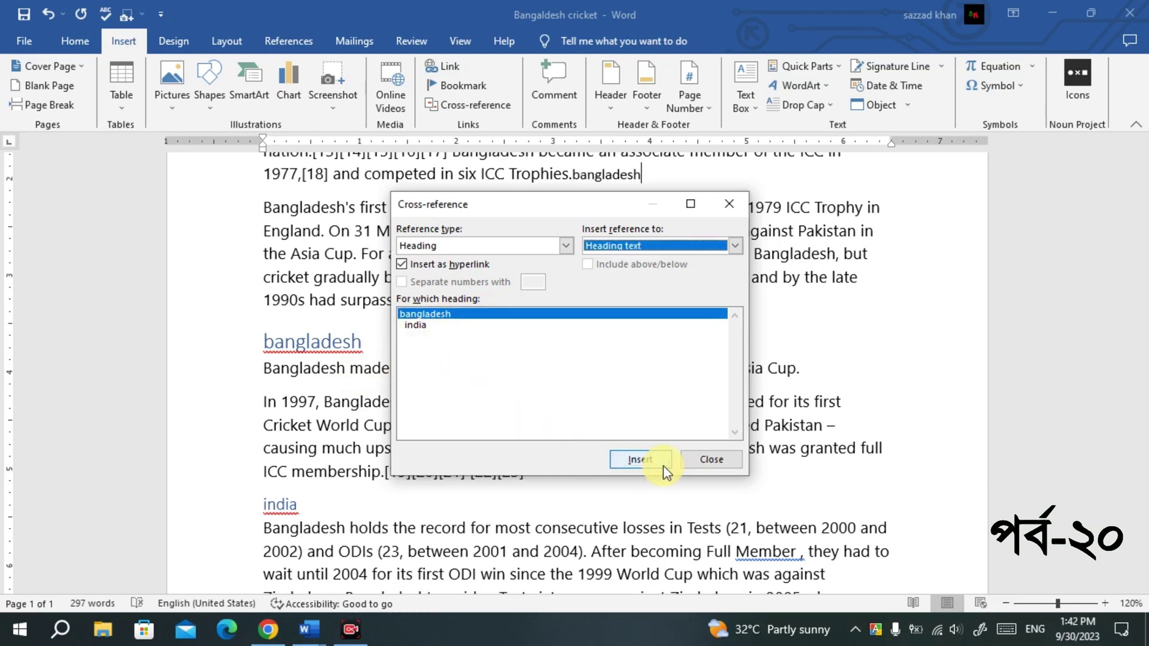
left_click(725, 457)
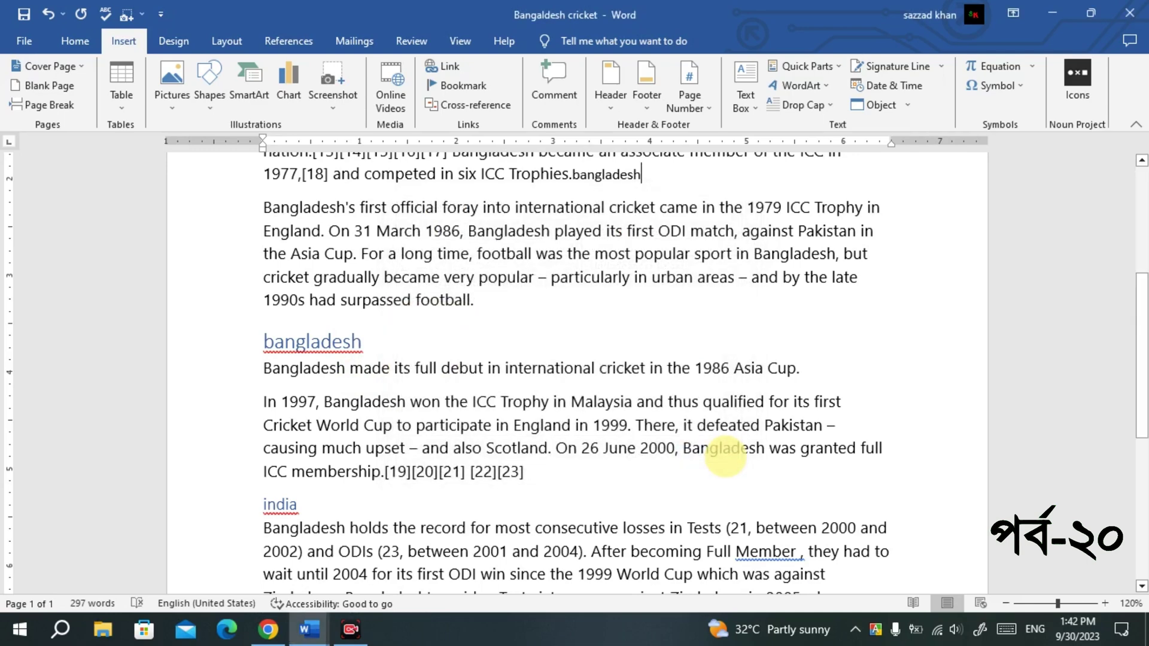
Step: Follow the "bangladesh" cross-reference at the end of the first paragraph to its heading
scroll(720, 366, "up", 2)
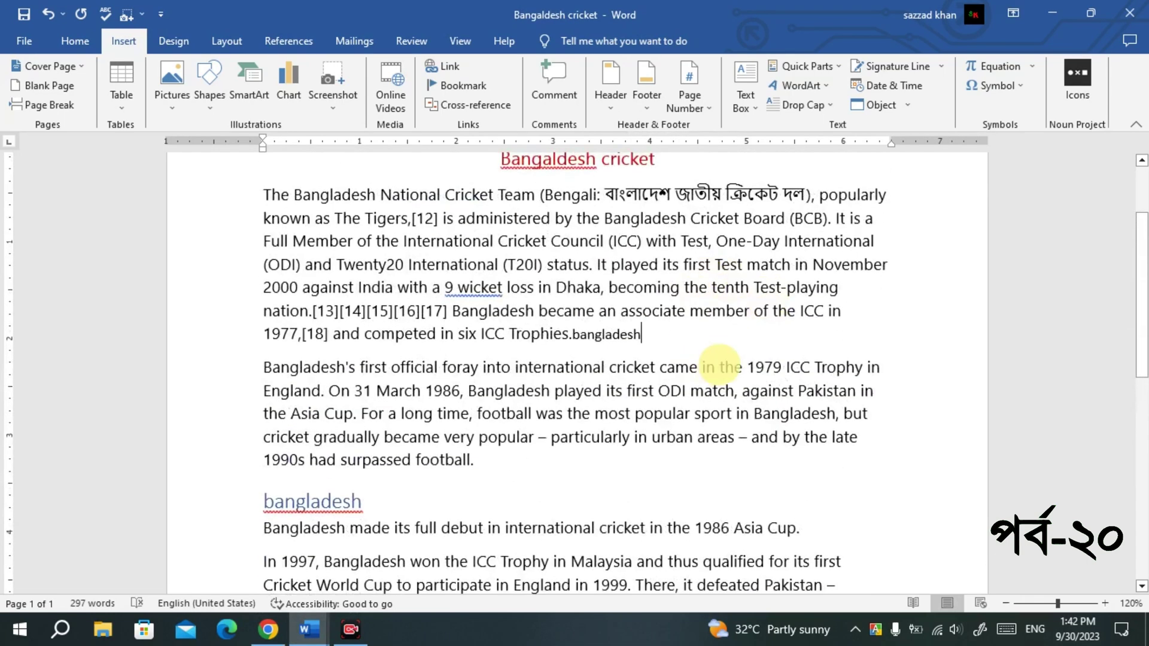
left_click(623, 335)
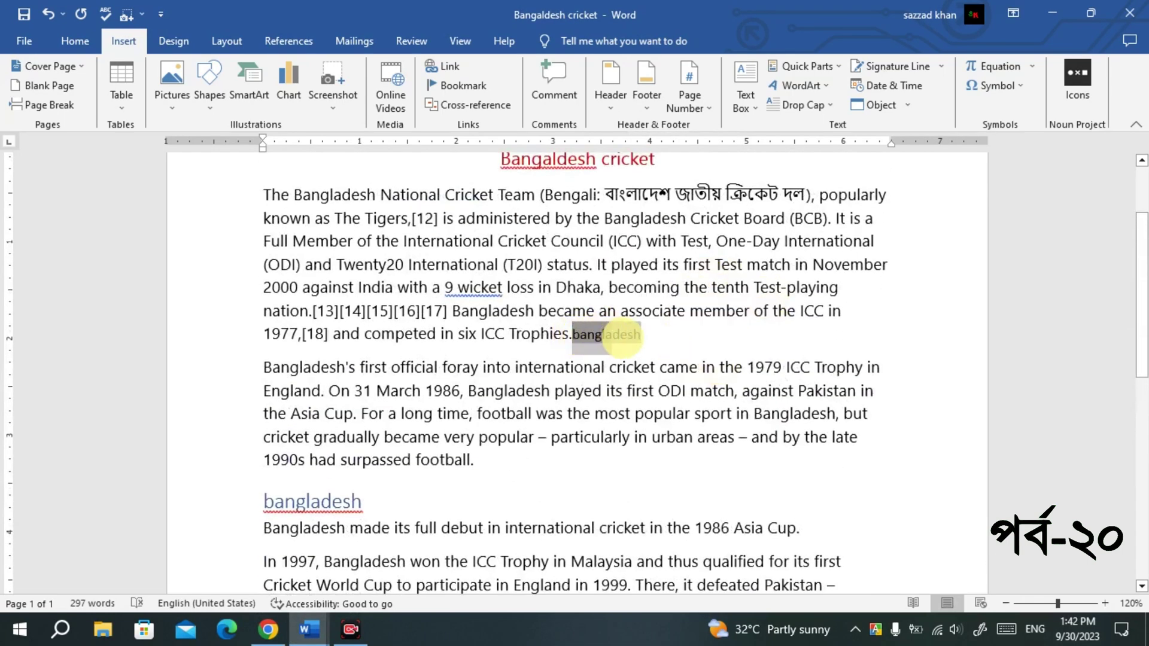
left_click_drag(622, 335, 662, 335)
left_click(672, 341)
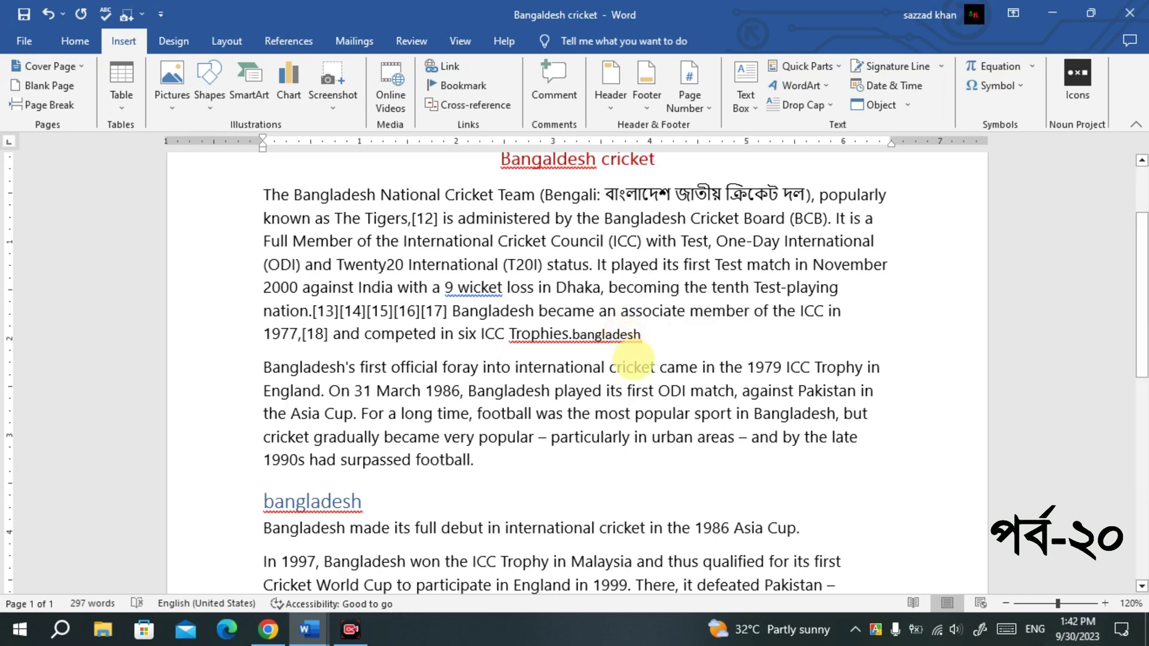
left_click(675, 334)
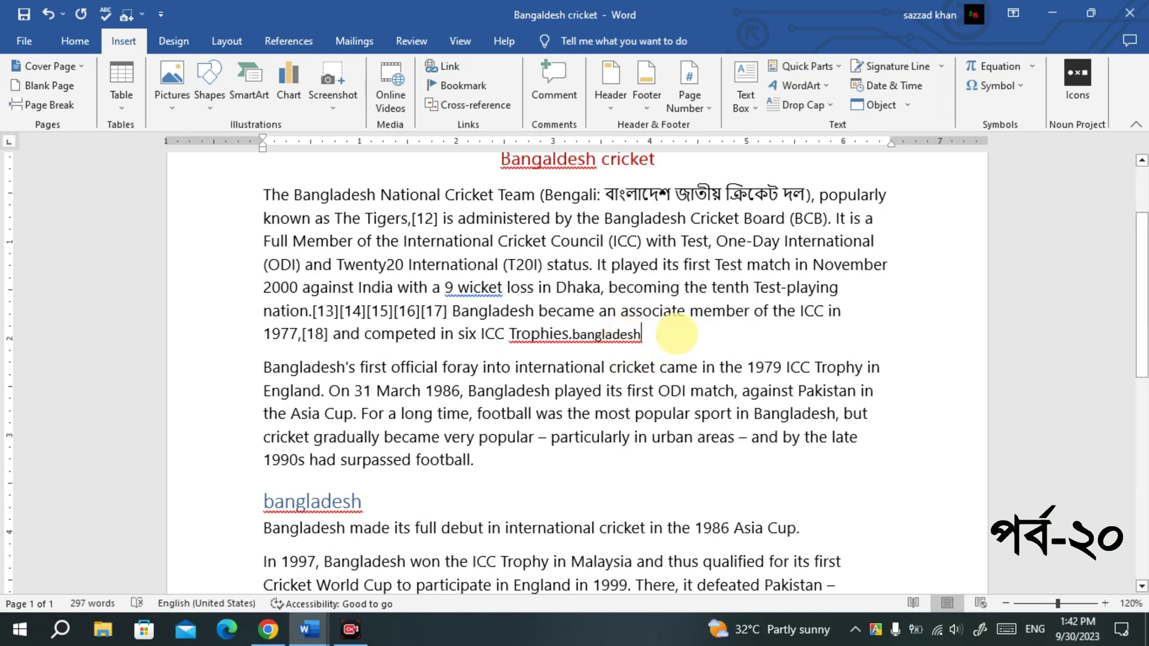
left_click(596, 334, "ctrl")
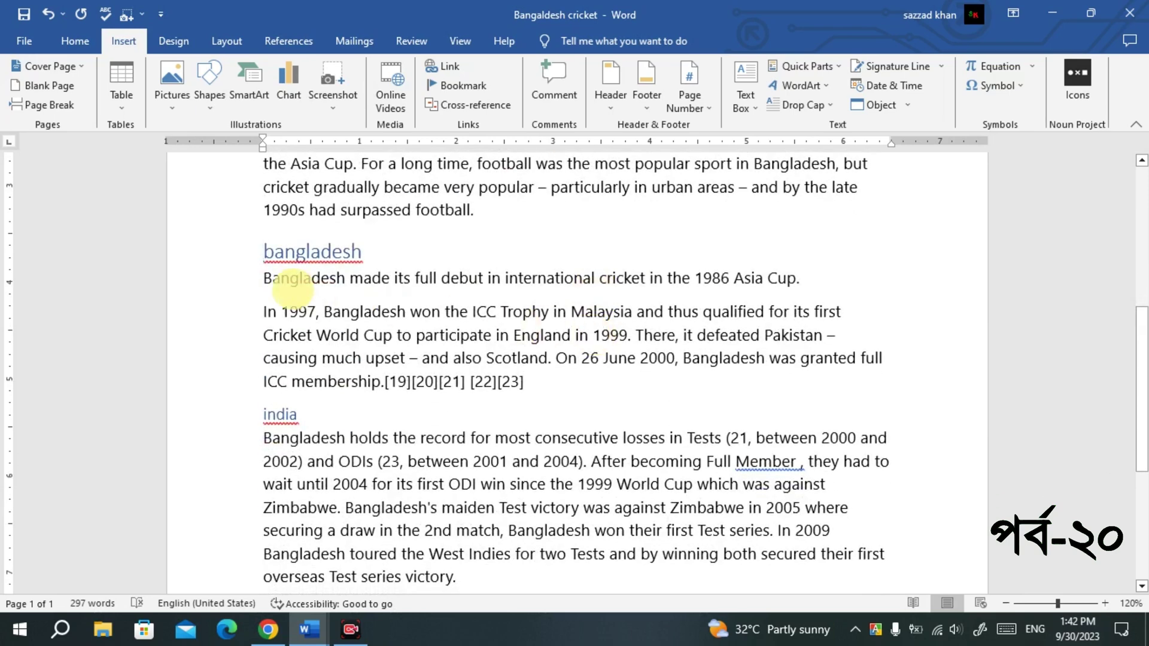
Step: Highlight the "bangladesh" heading and the two paragraphs below it to examine the link's target section
left_click_drag(261, 251, 371, 257)
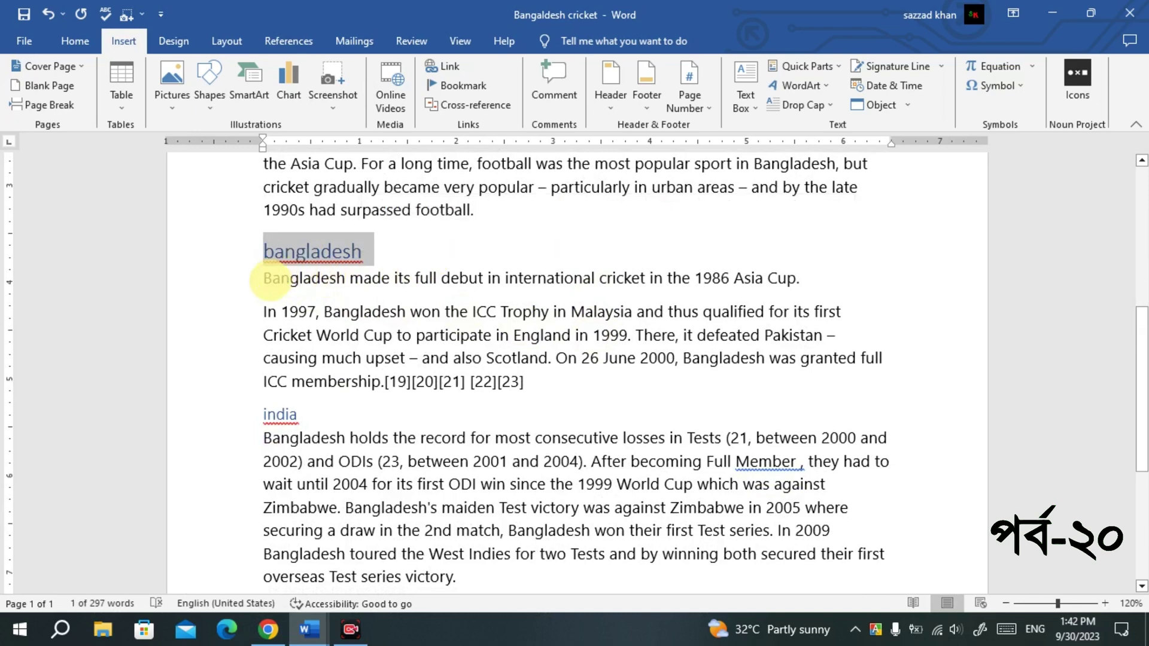
left_click_drag(264, 277, 529, 381)
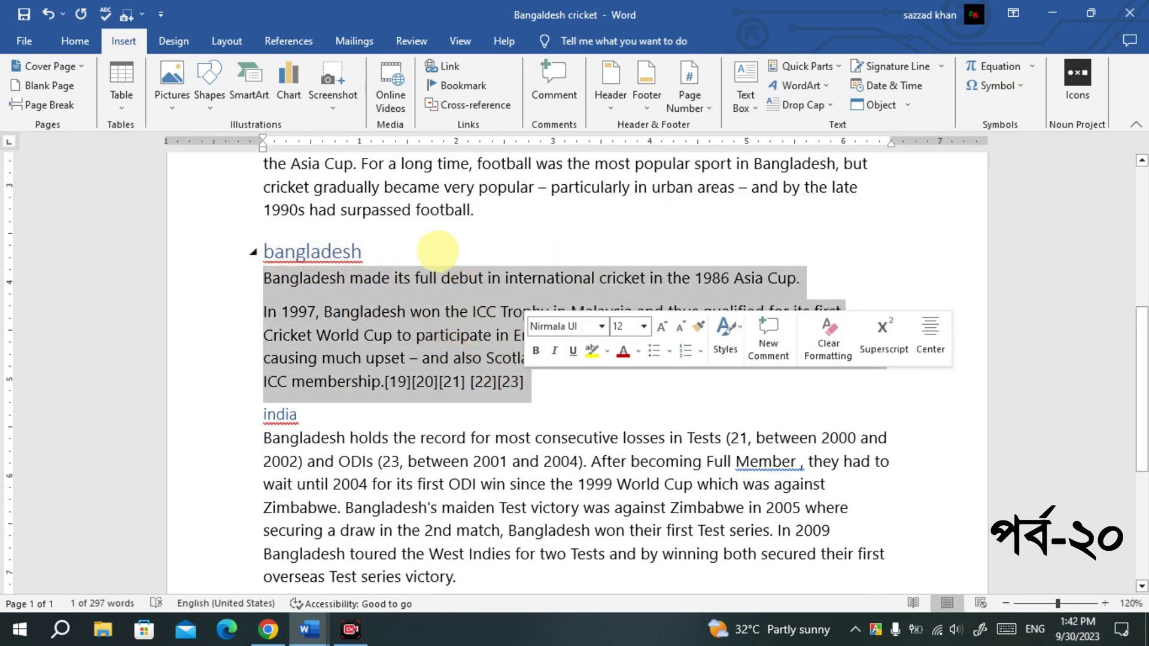
left_click(385, 245)
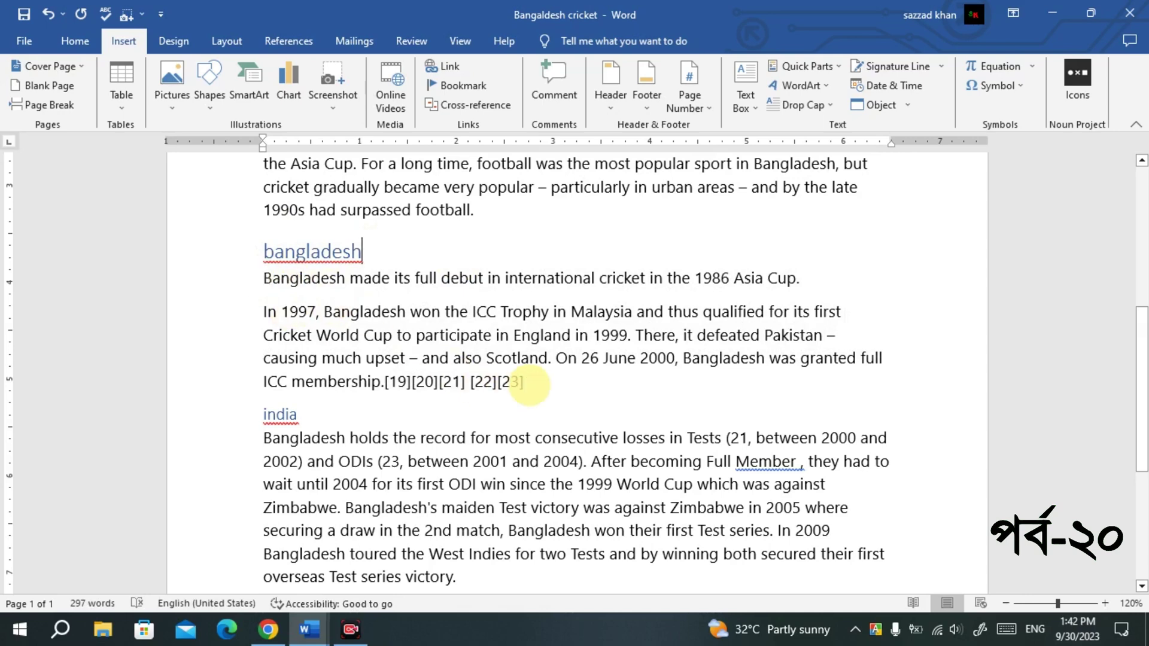
Step: Look through the document from the title to the last paragraph, comparing the existing cross-reference with the "bangladesh" and "india" headings
scroll(529, 383, "up", 3)
left_click(519, 369)
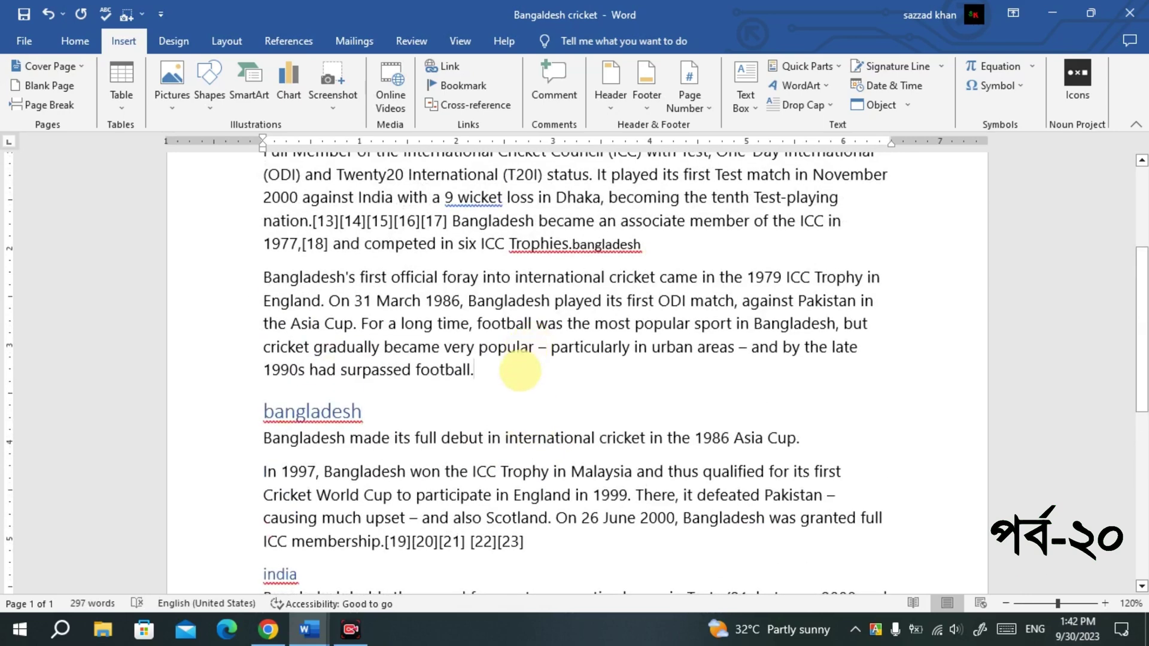
scroll(513, 371, "down", 3)
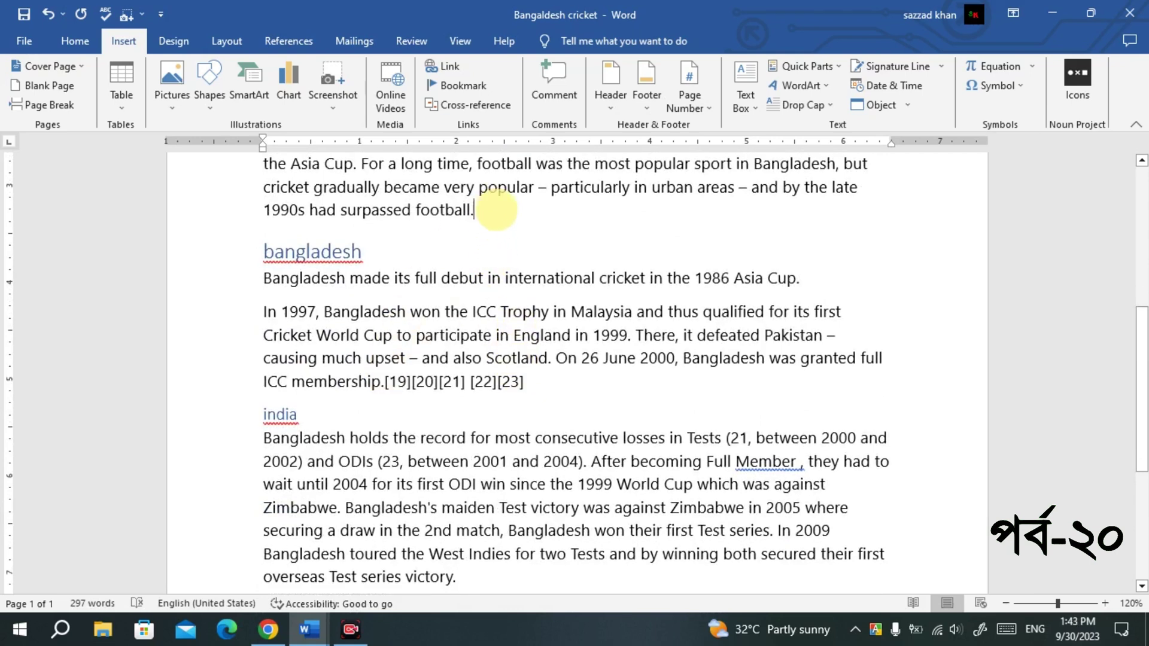
scroll(305, 413, "down", 2)
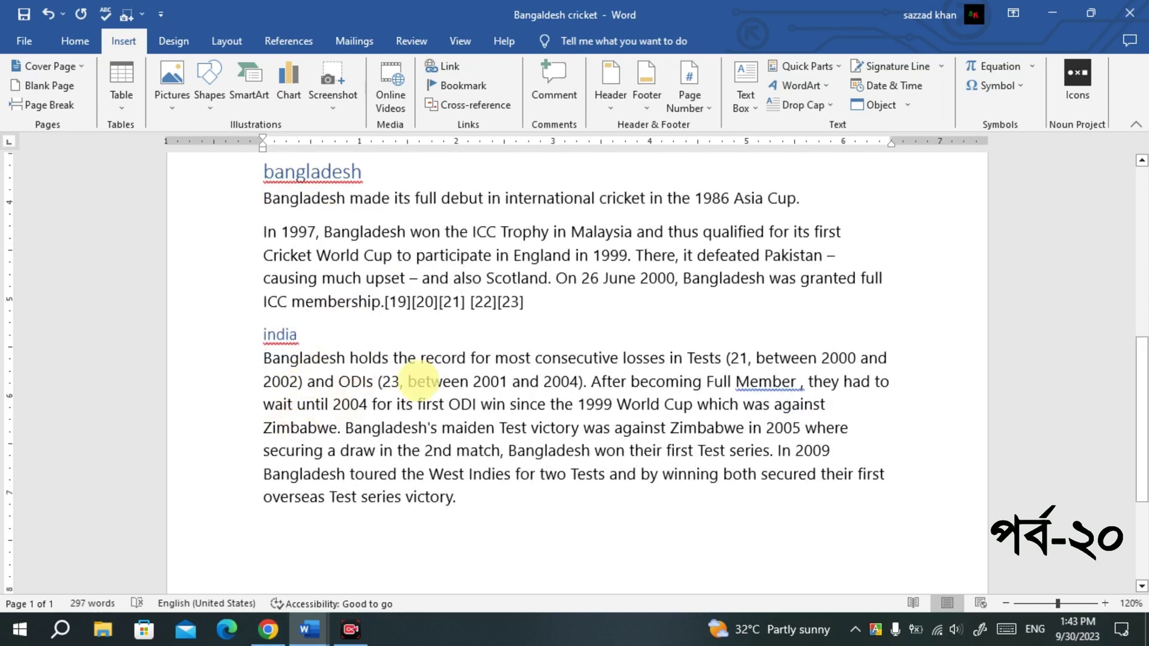
scroll(419, 381, "up", 10)
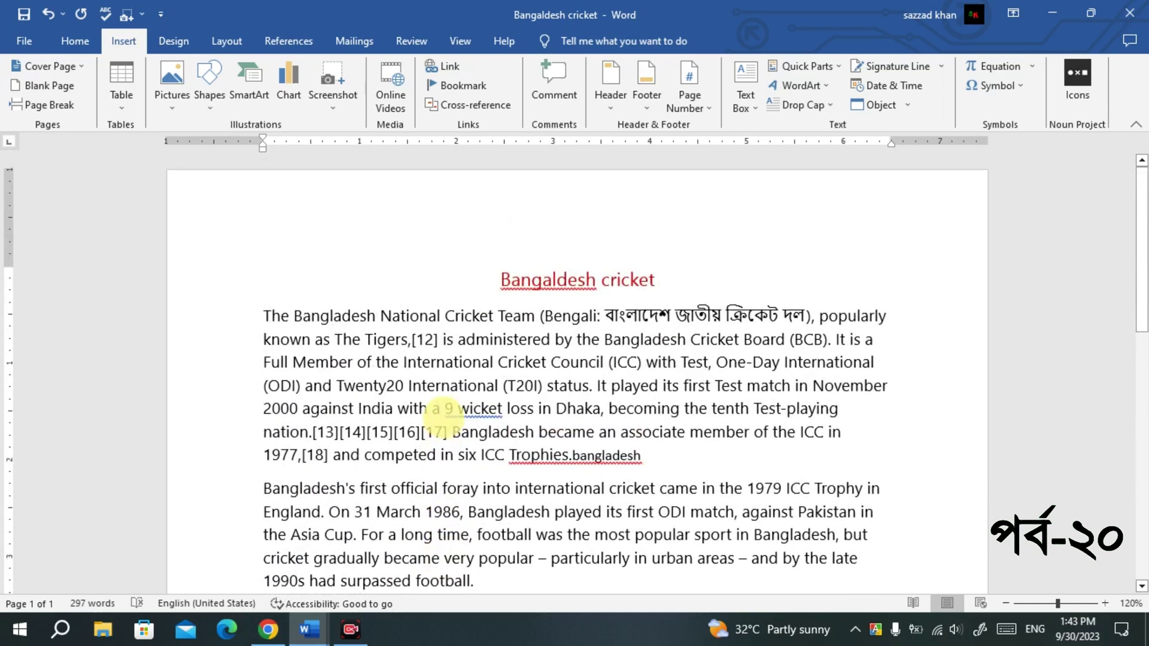
scroll(442, 417, "down", 5)
scroll(418, 389, "down", 2)
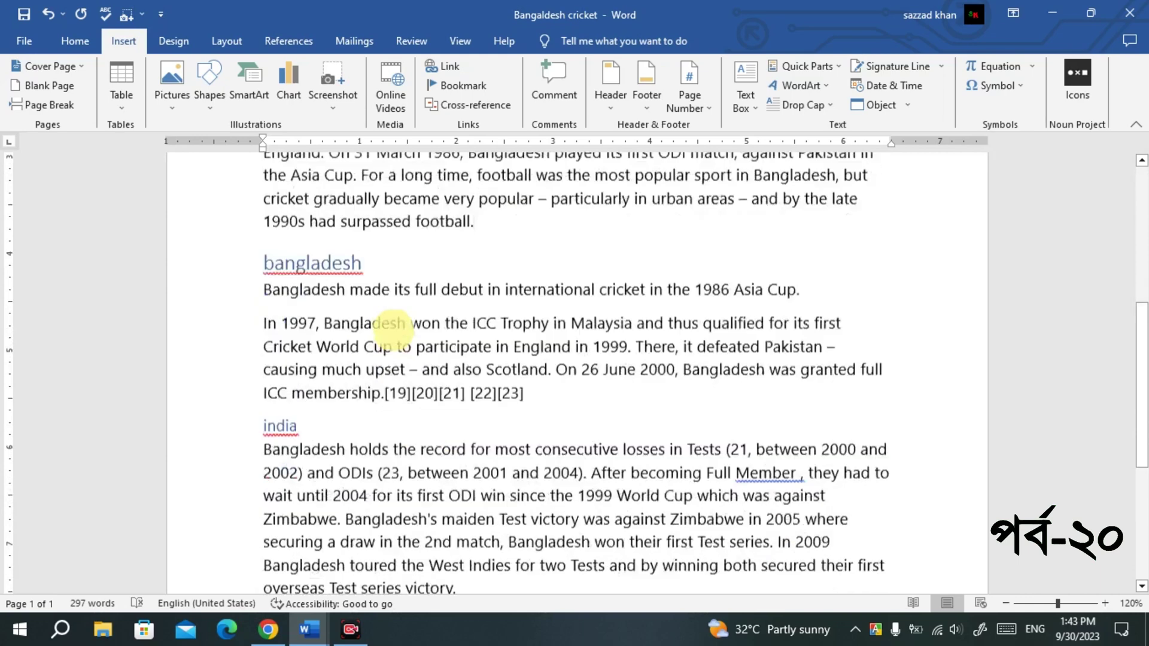
scroll(383, 308, "up", 4)
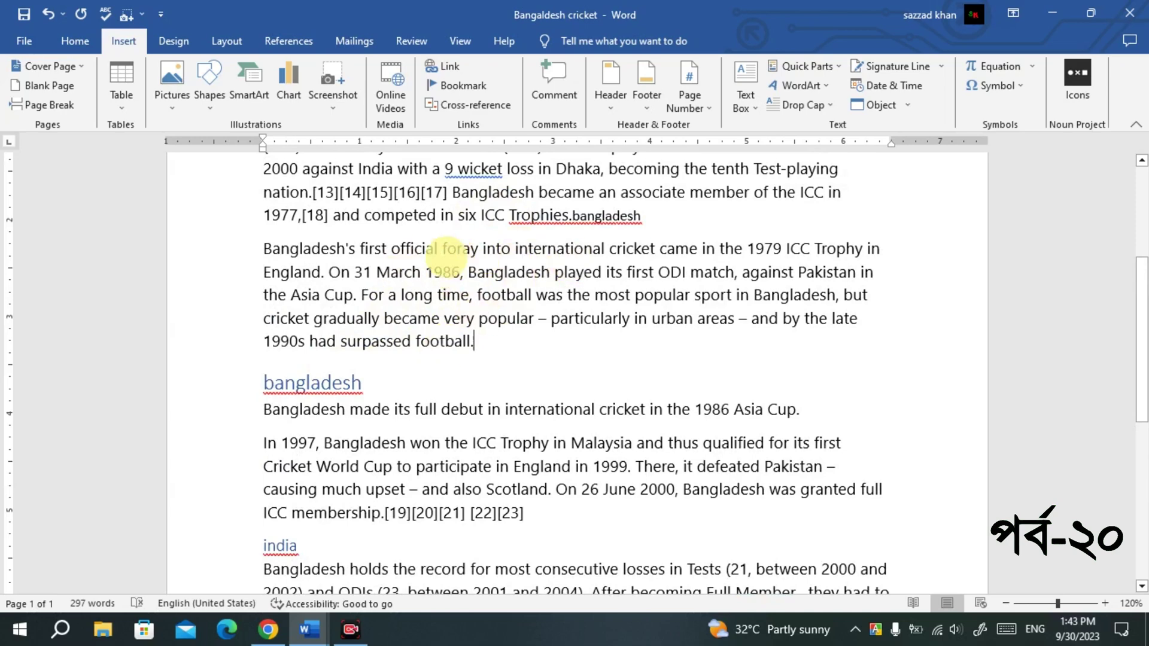
scroll(509, 329, "down", 1)
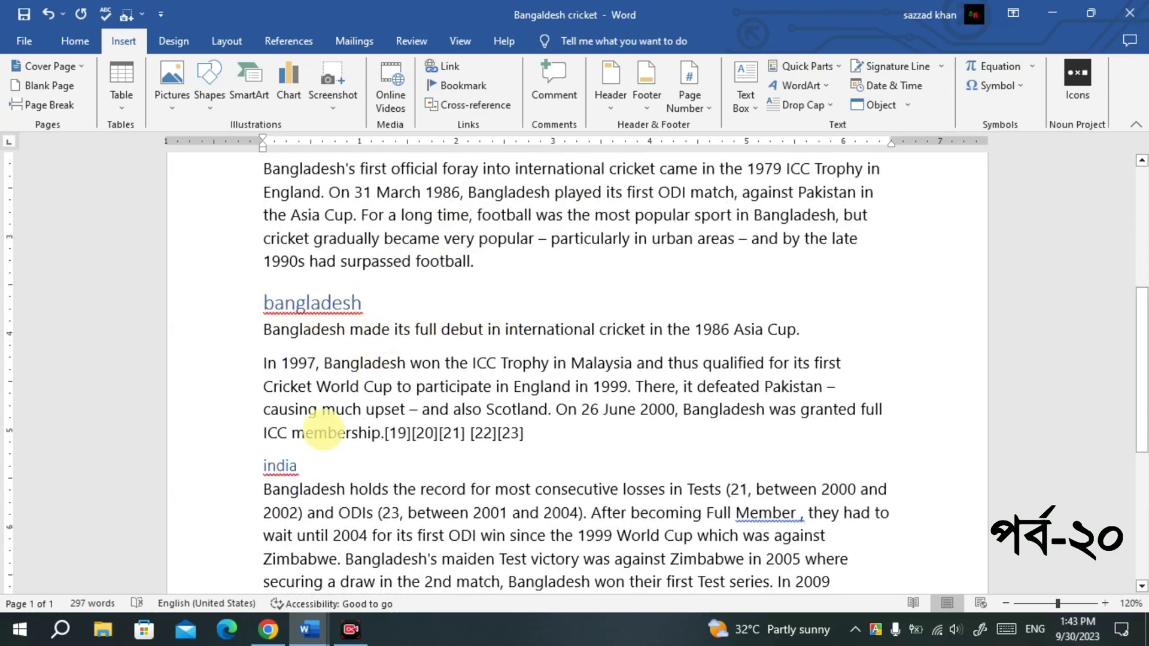
scroll(356, 461, "down", 2)
scroll(451, 482, "up", 4)
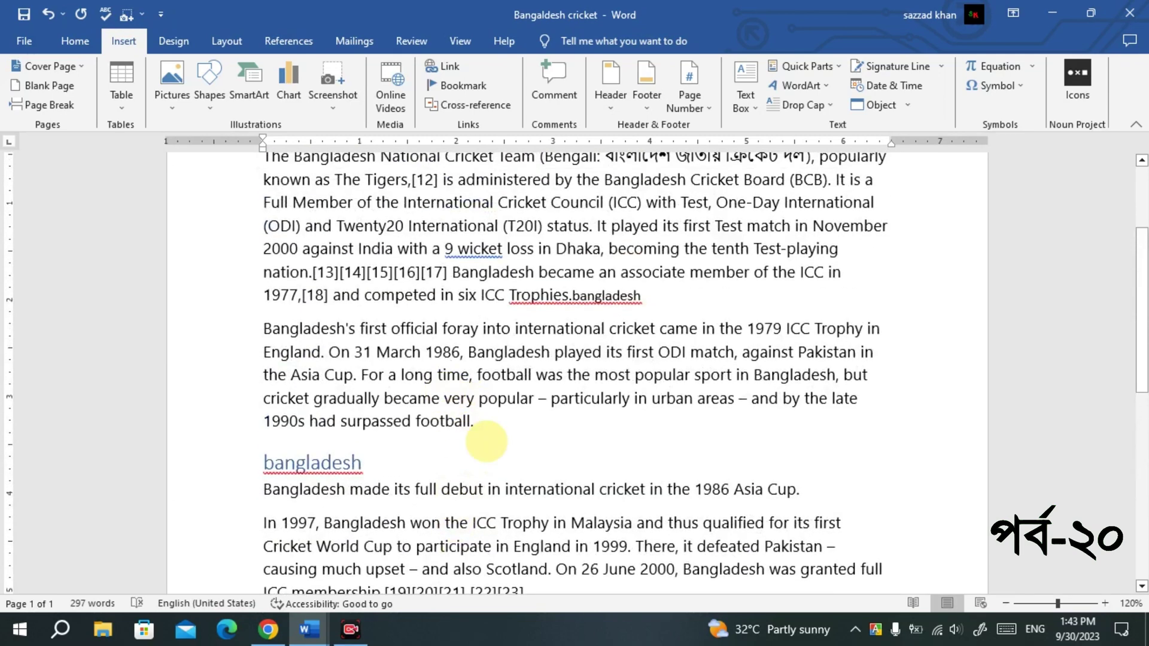
Step: End the paragraph above the "india" heading with a period and a space, and insert a hyperlinked cross-reference to the "india" heading text there
scroll(419, 407, "down", 4)
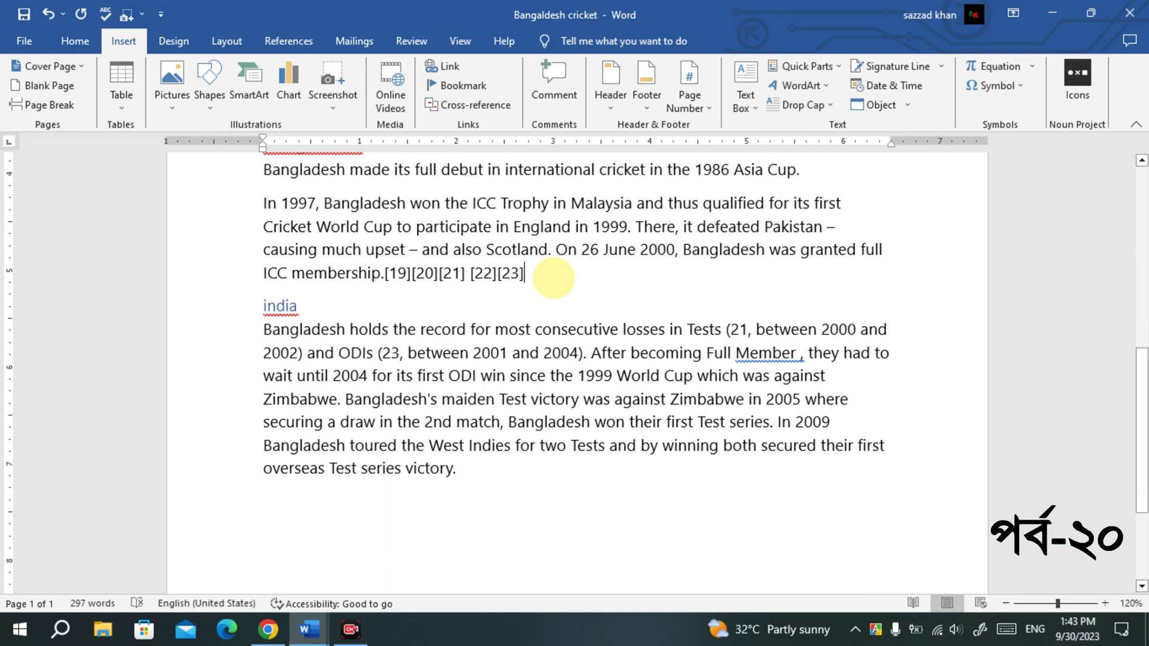
type(".")
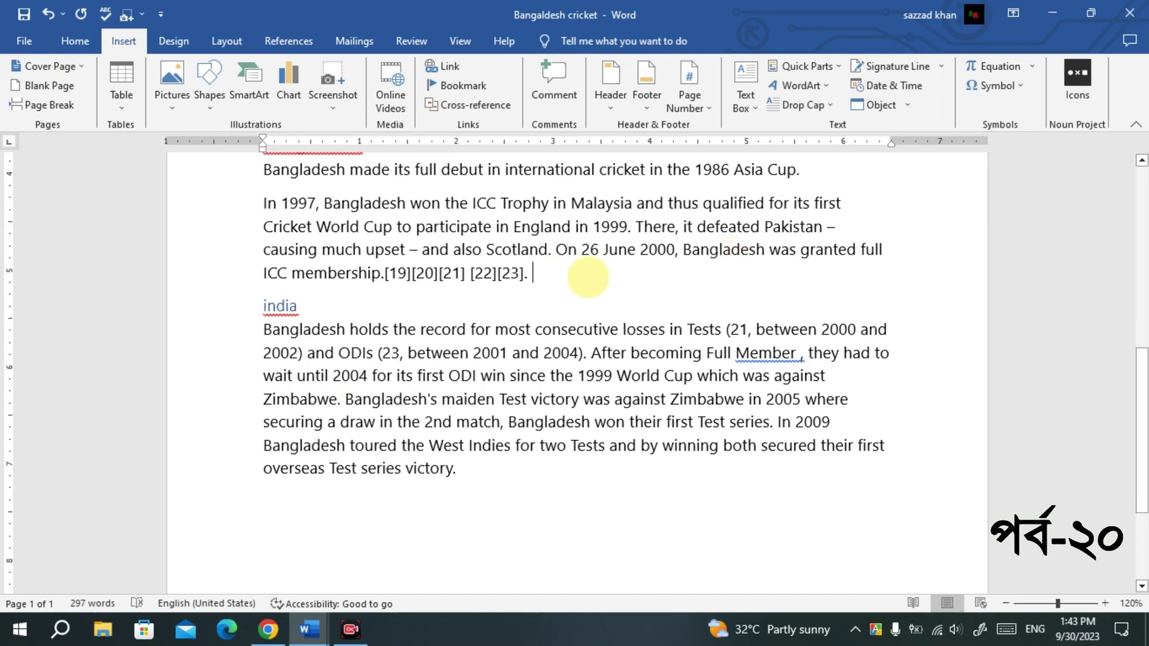
scroll(588, 277, "up", 1)
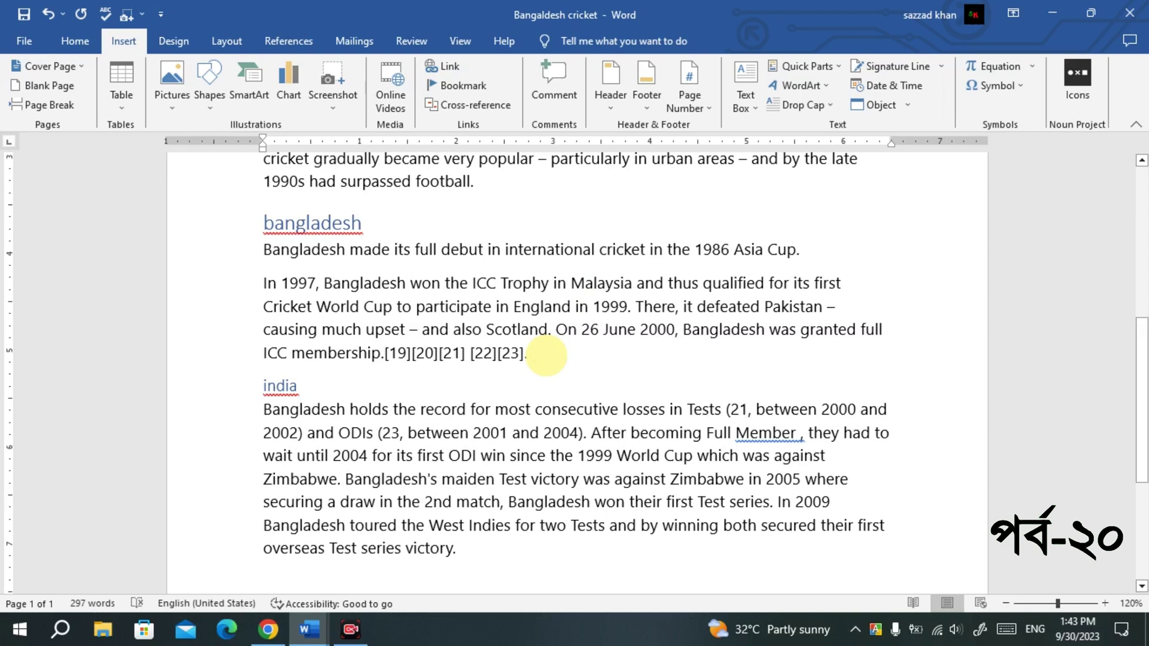
left_click(472, 104)
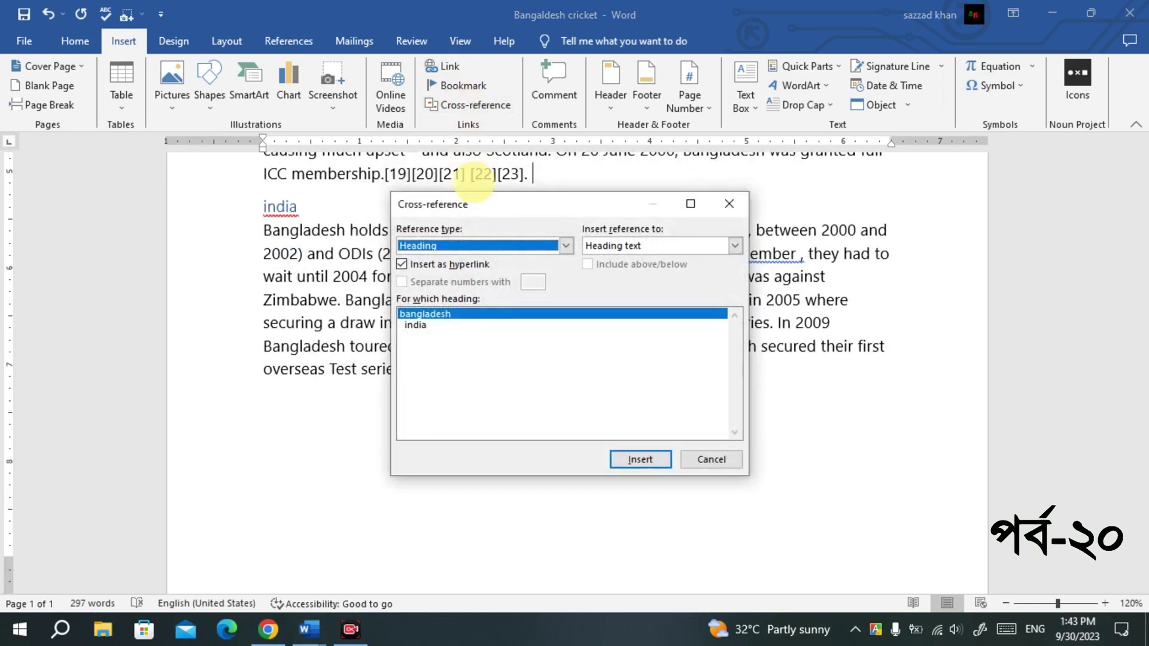
left_click(431, 325)
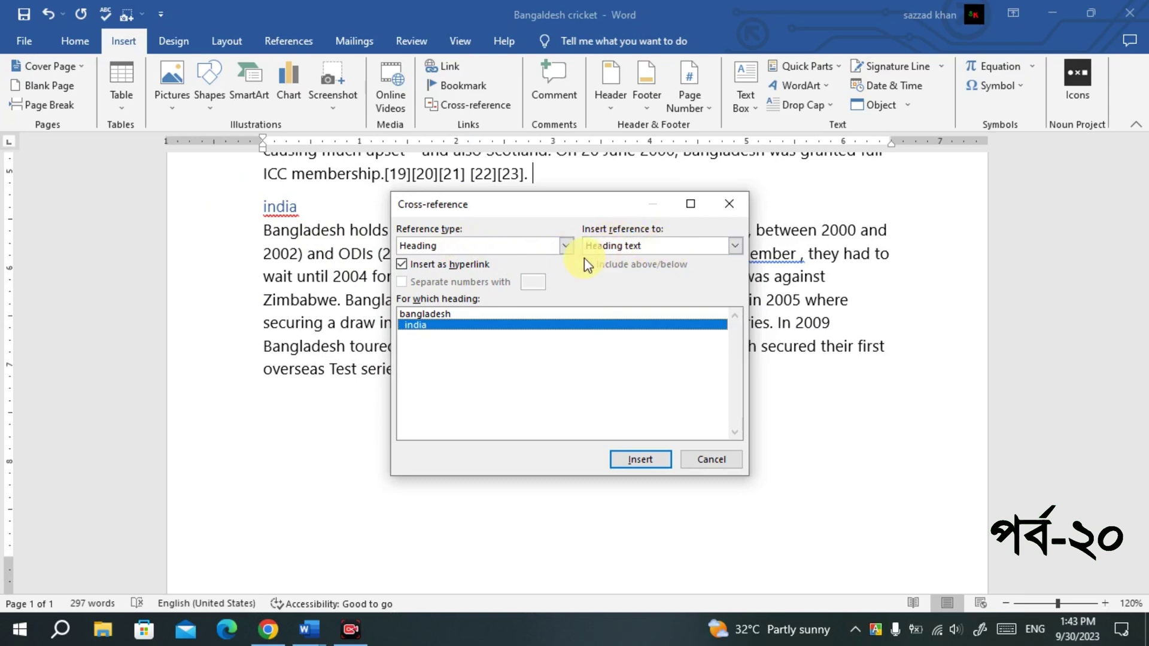
left_click(648, 461)
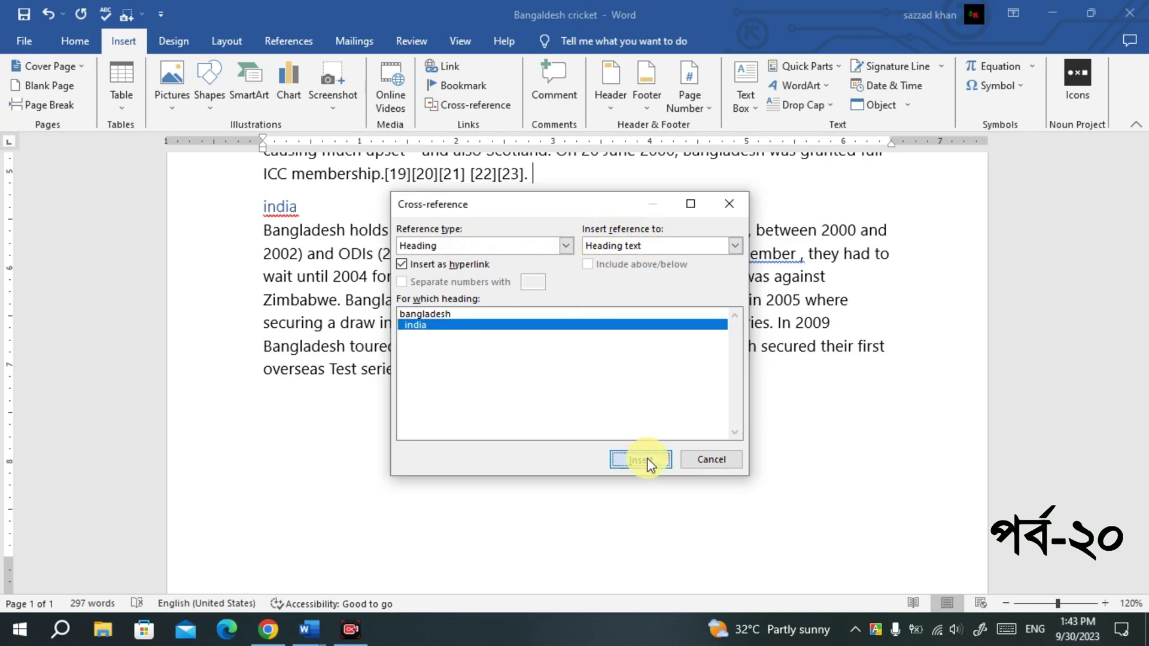
left_click(709, 461)
Step: Set the font color of the "india" cross-reference above the "india" heading to red
scroll(629, 378, "up", 4)
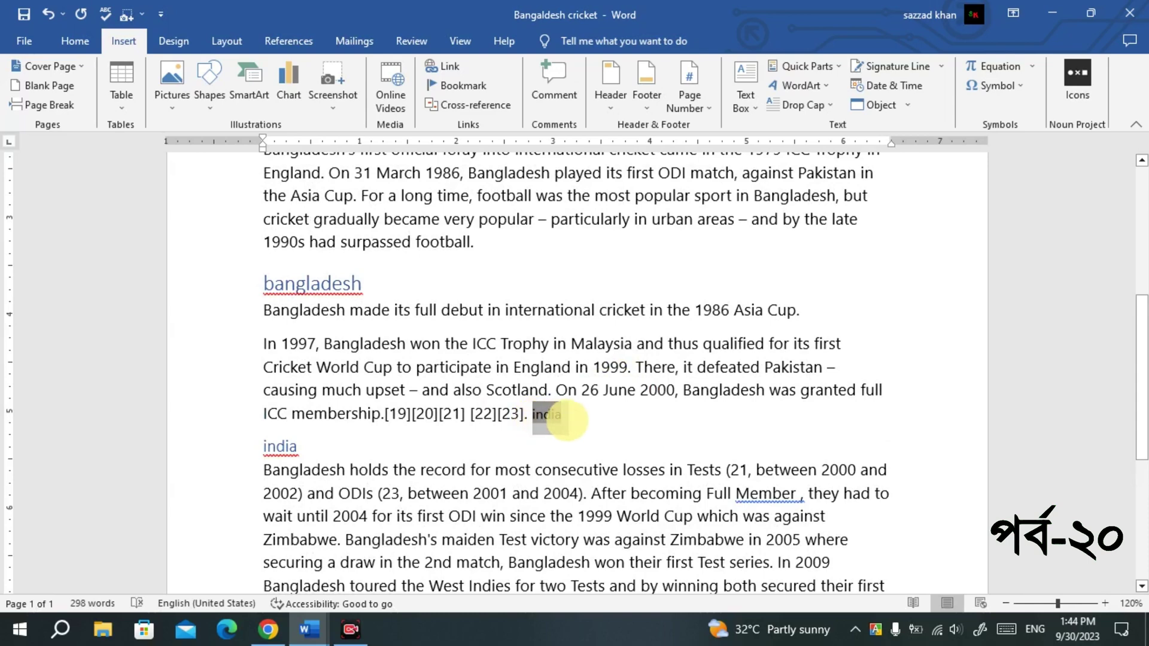
left_click_drag(563, 418, 600, 426)
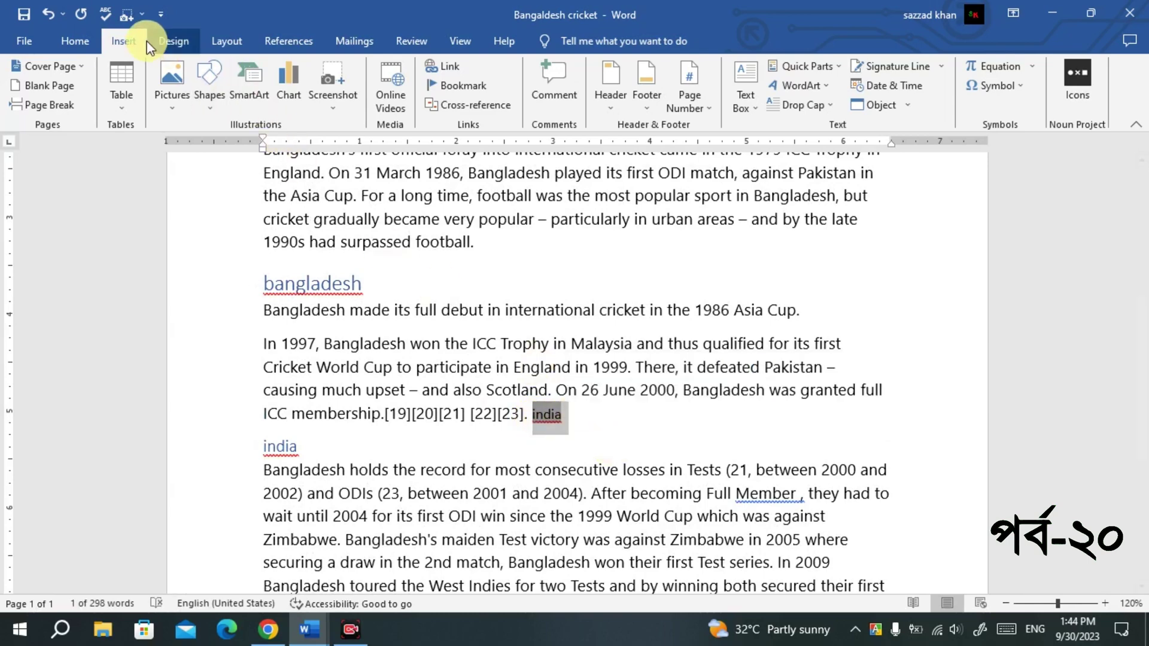
left_click(83, 41)
left_click(373, 101)
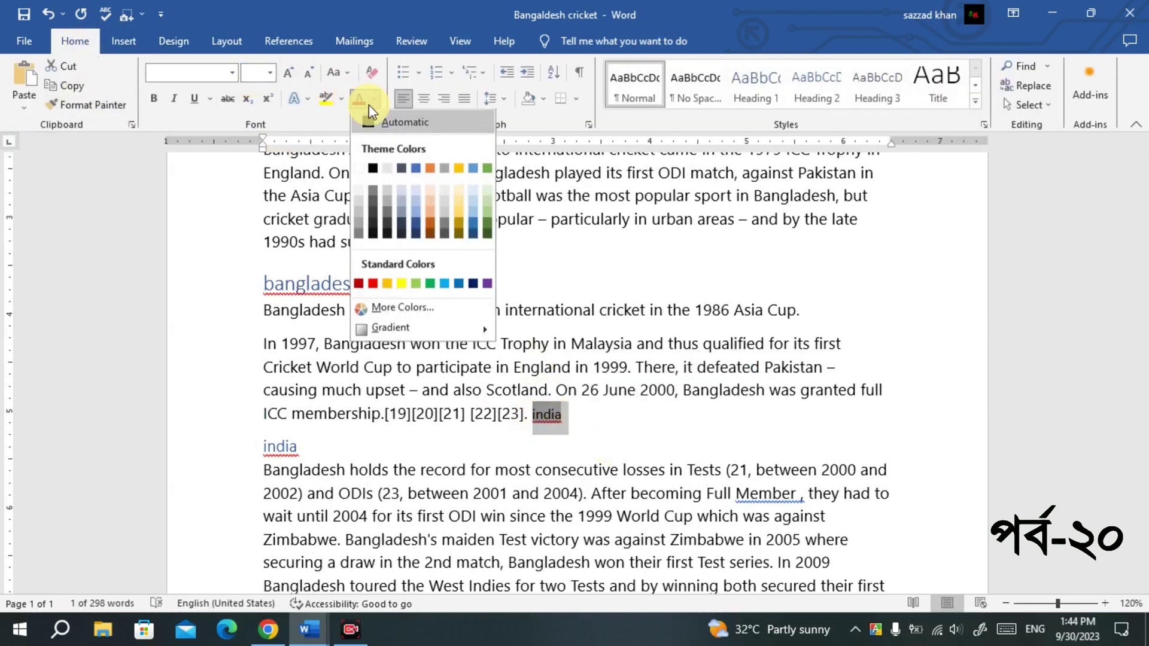
left_click(373, 283)
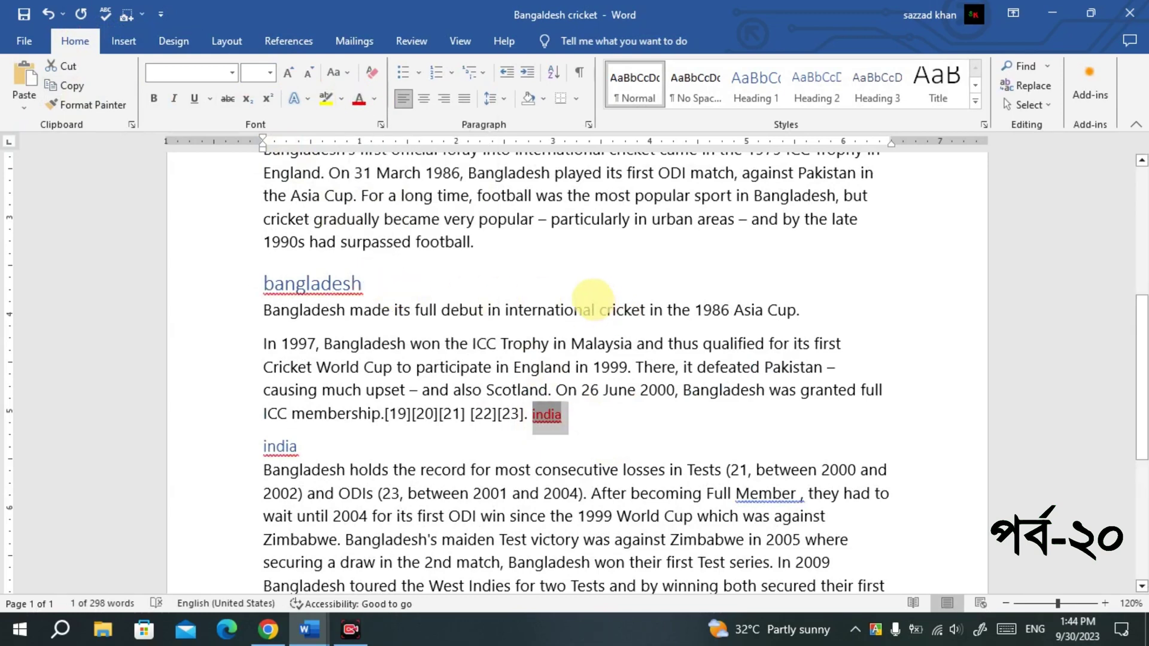
Step: Set the font color of the "bangladesh" cross-reference at the end of the first paragraph to red
scroll(594, 299, "up", 2)
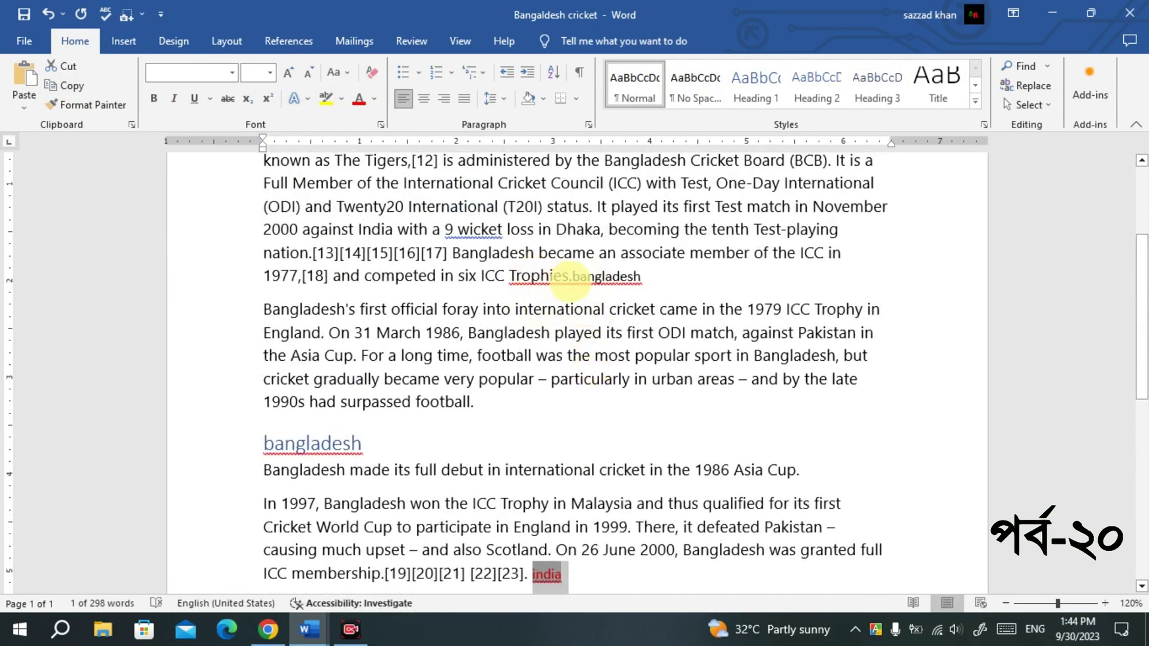
left_click_drag(570, 278, 641, 279)
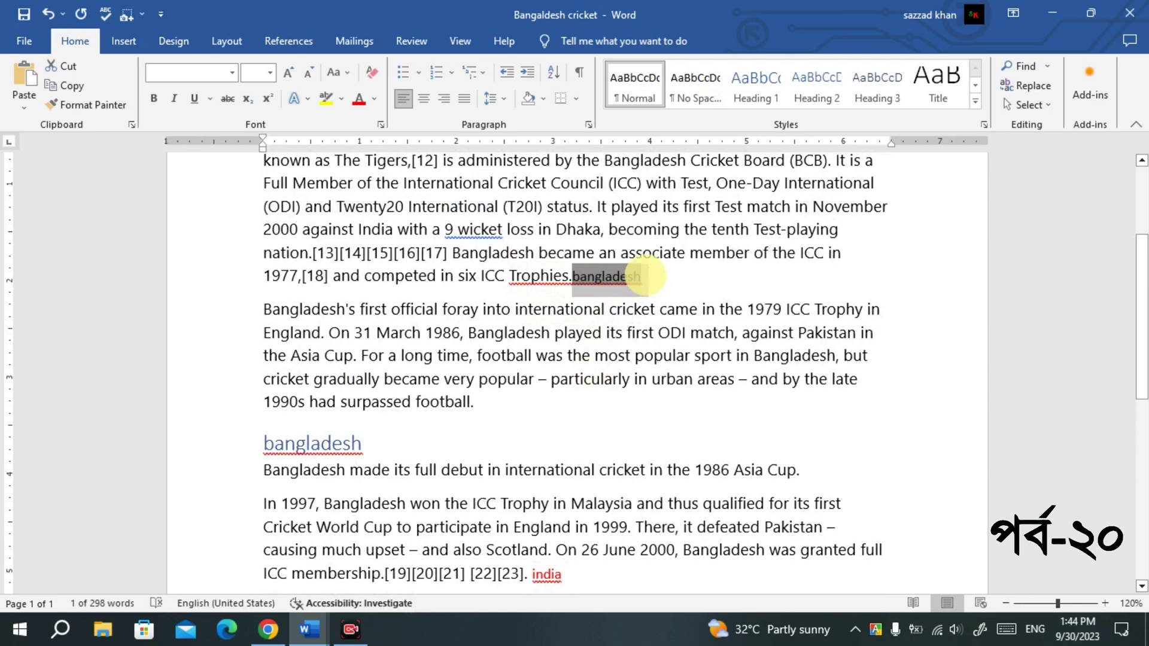
left_click(372, 100)
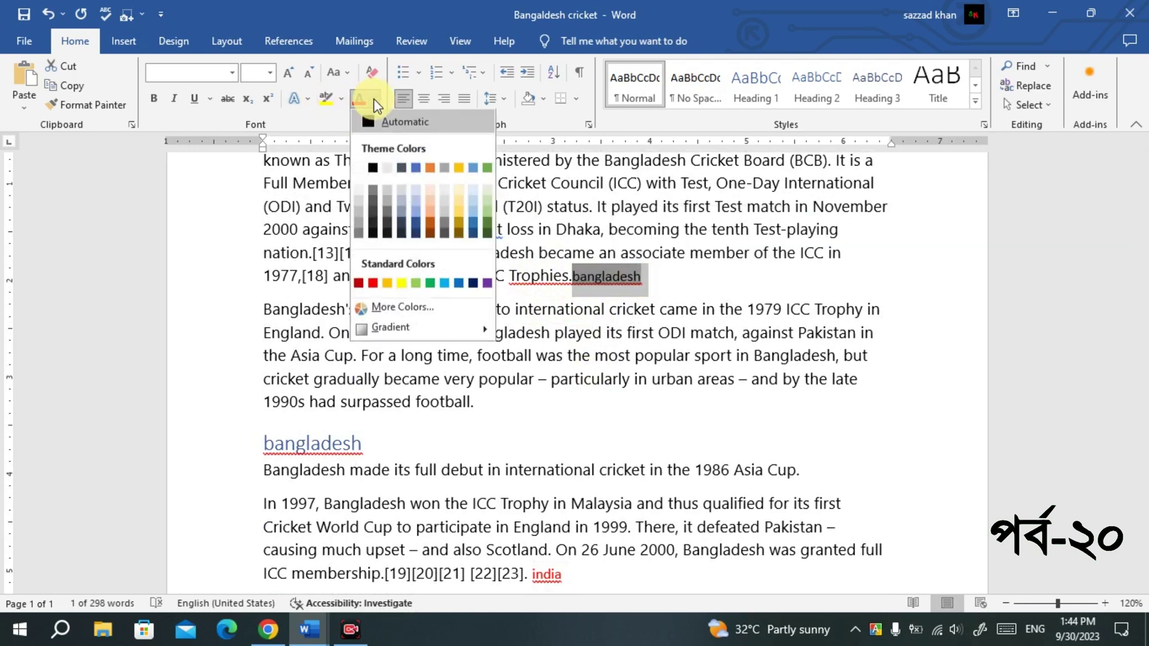
left_click(365, 283)
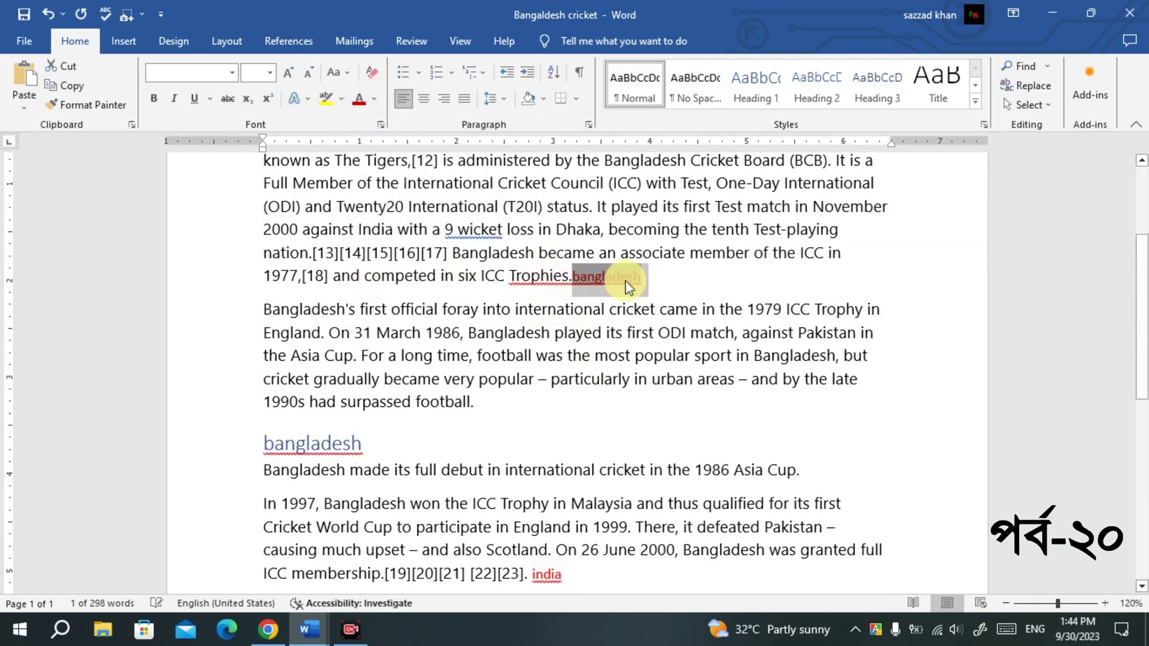
left_click(679, 271)
Step: Follow the red "india" cross-reference to its heading
scroll(662, 270, "down", 2)
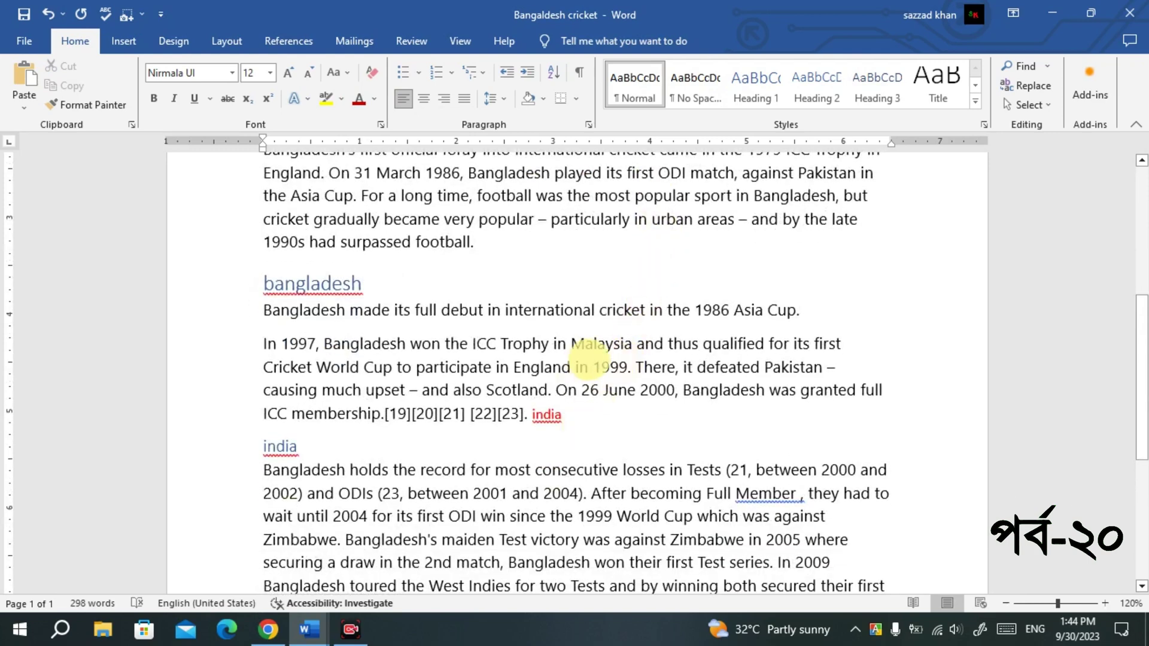
scroll(590, 329, "up", 2)
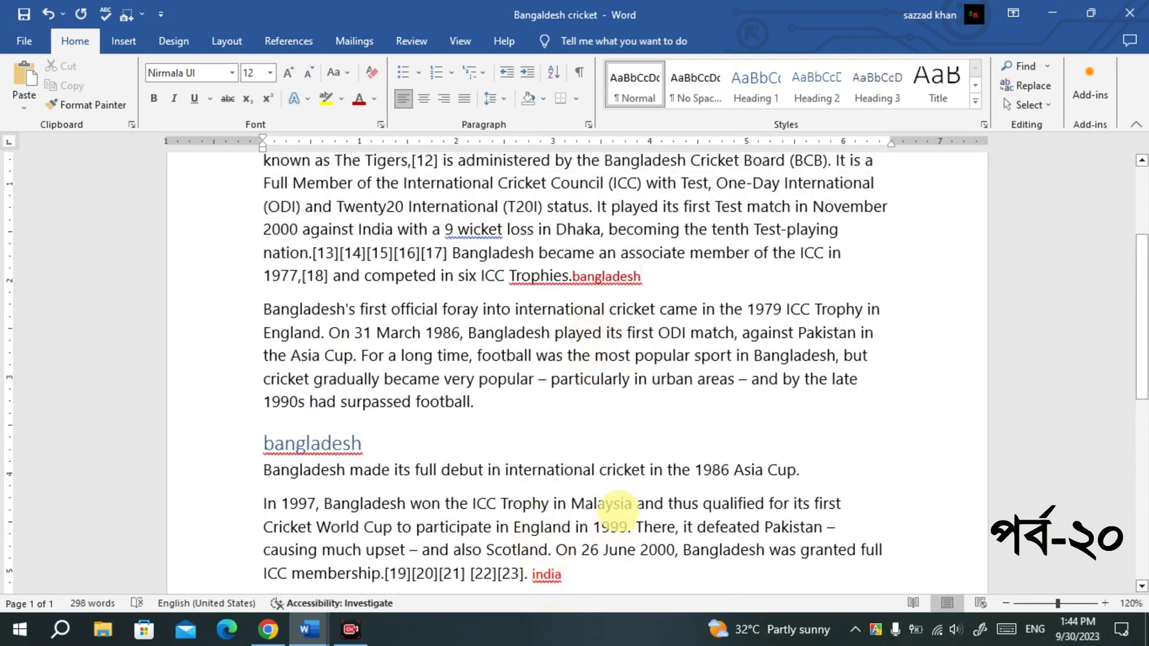
scroll(610, 490, "down", 2)
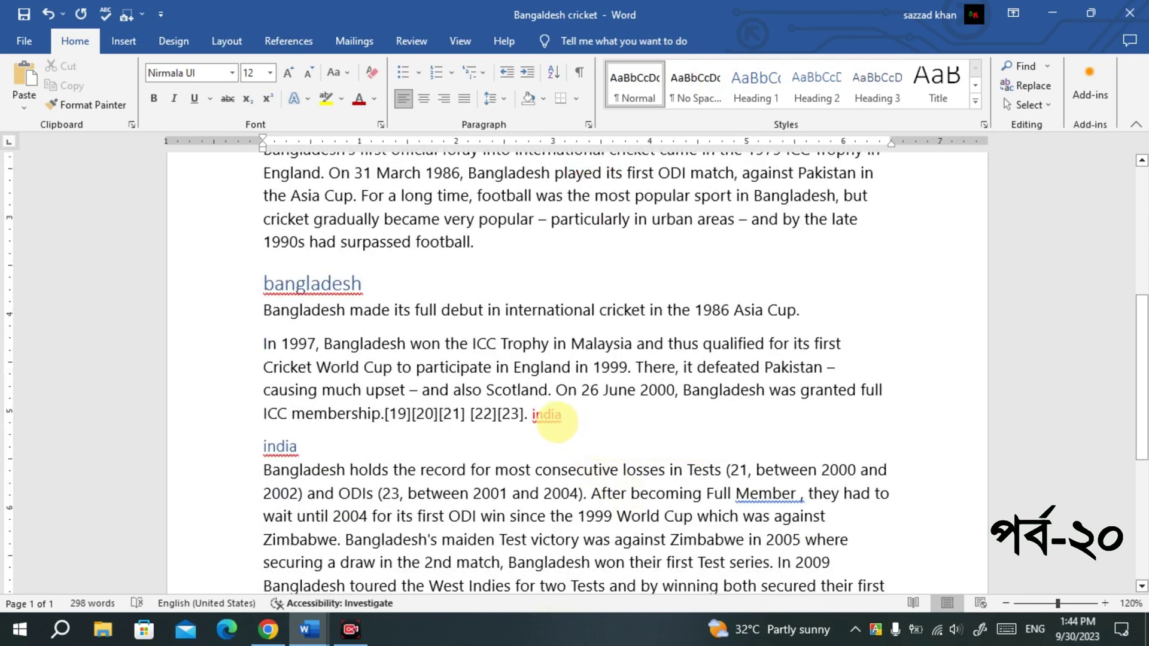
left_click(546, 415, "ctrl")
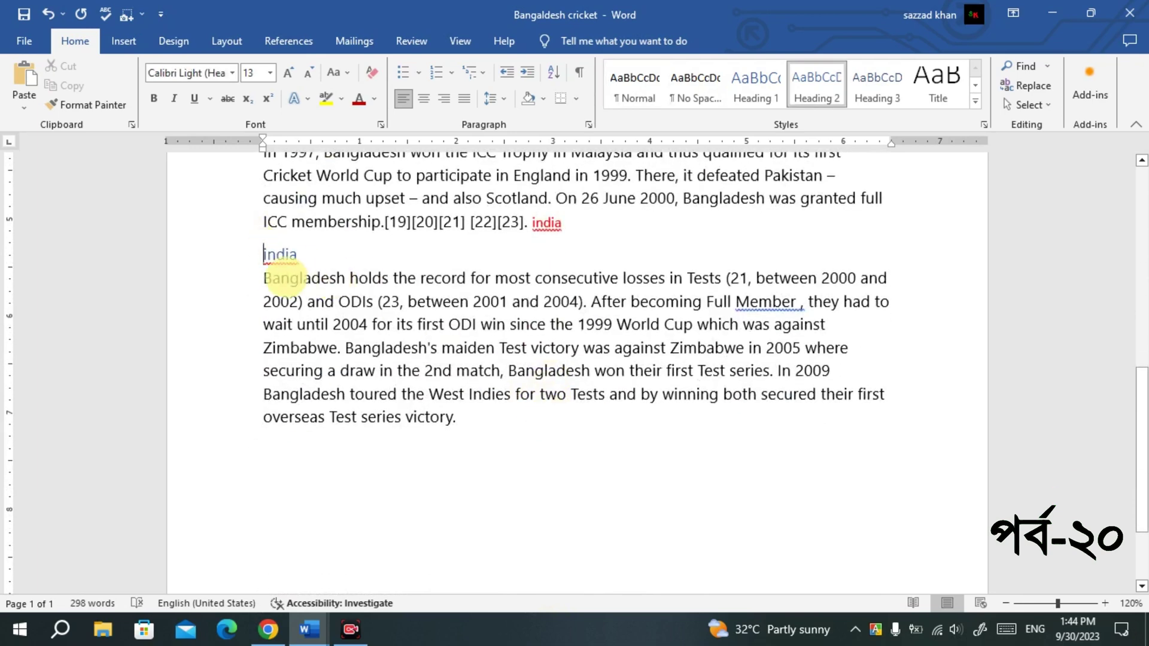
mouse_move(268, 261)
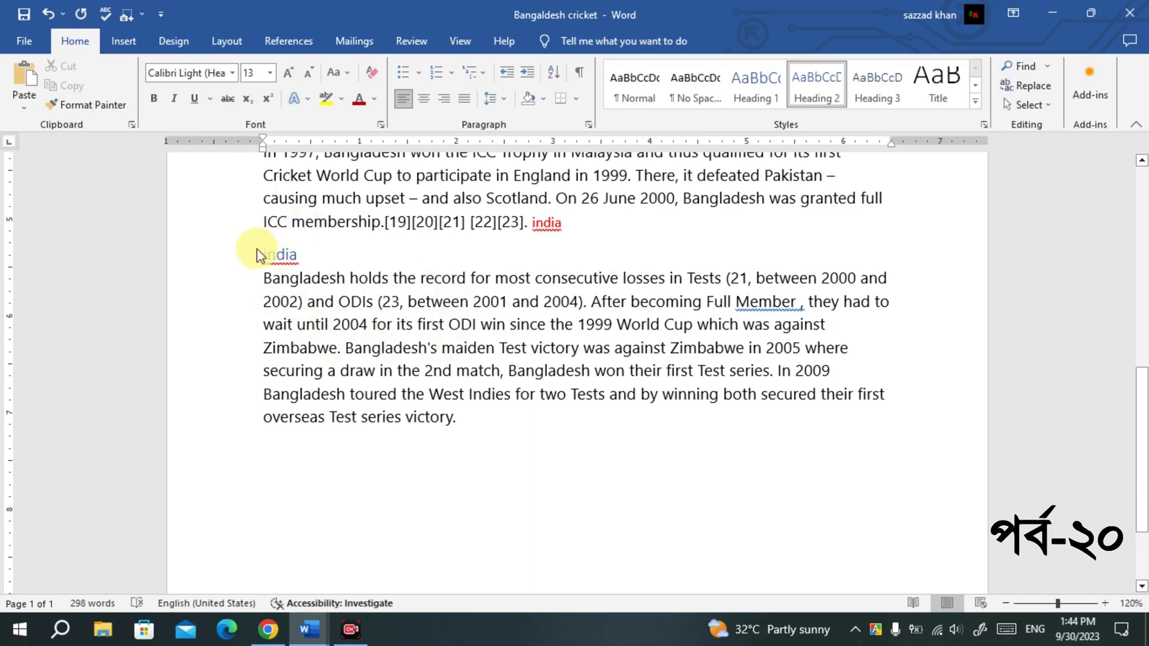
Step: Review both red cross-references together with the "bangladesh" and "india" sections they point to
scroll(538, 359, "up", 5)
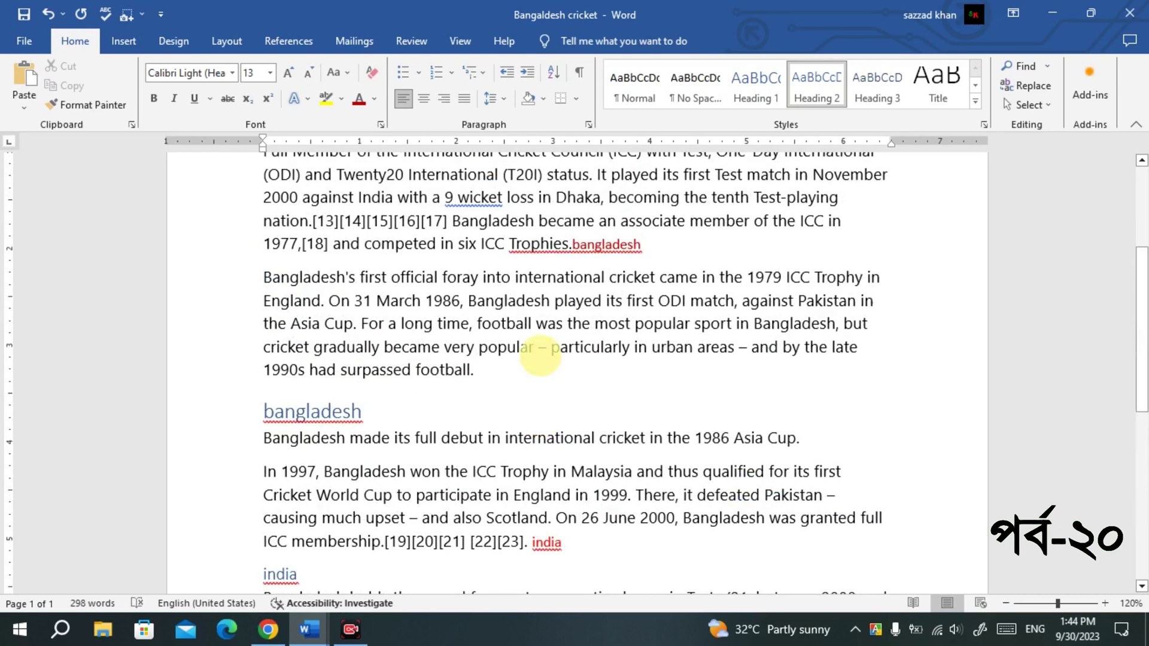
scroll(471, 339, "down", 4)
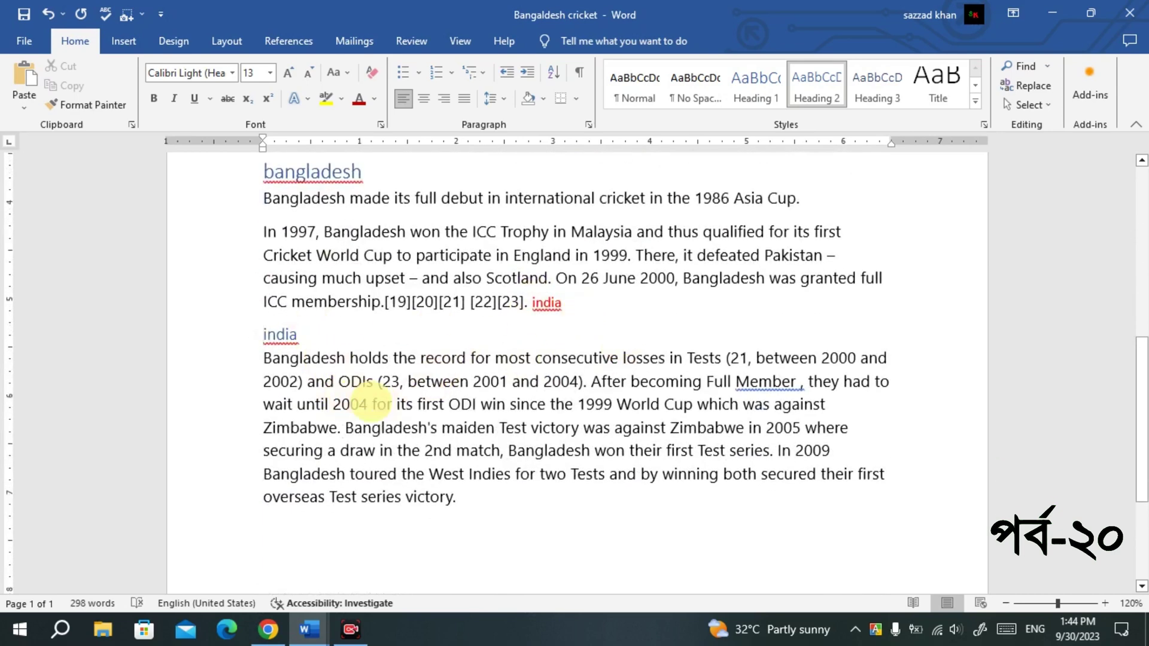
scroll(377, 403, "down", 1)
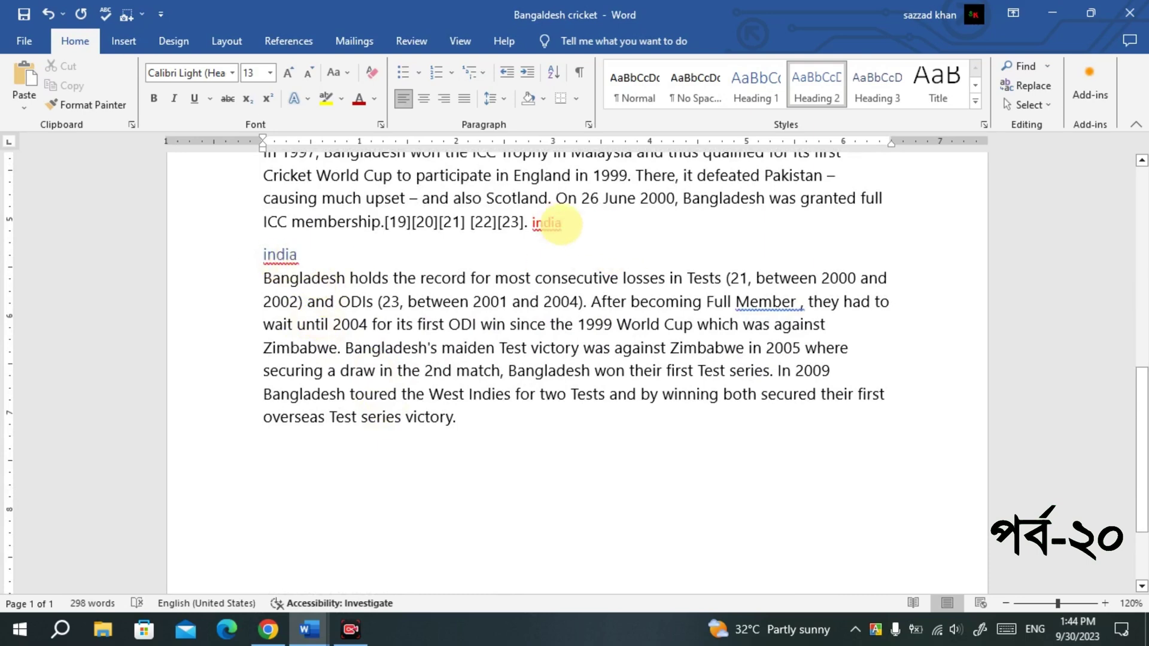
scroll(580, 359, "up", 5)
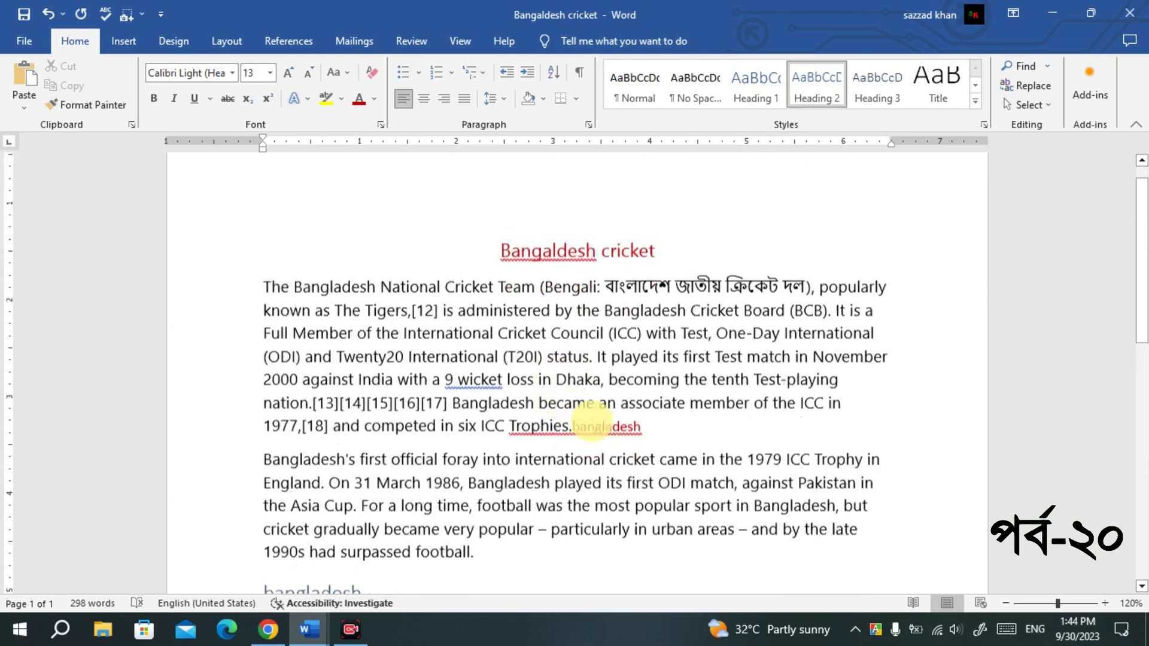
scroll(595, 419, "down", 3)
scroll(580, 429, "down", 2)
left_click_drag(265, 245, 692, 389)
left_click(560, 415)
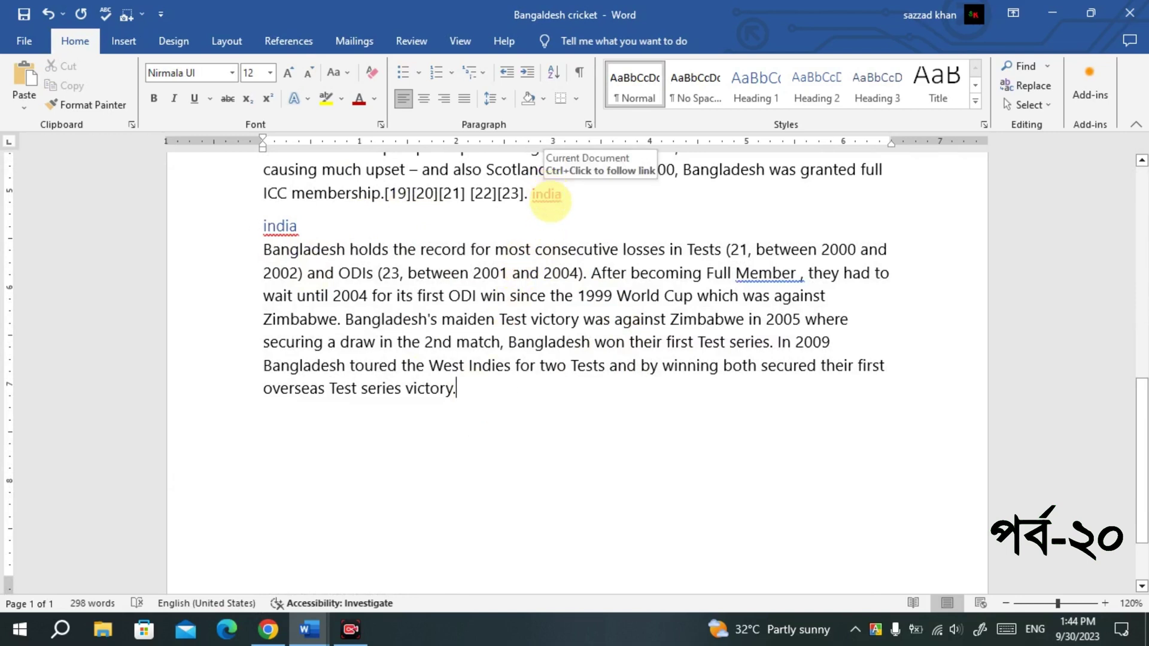
Step: Follow the "india" cross-reference again and highlight the "india" heading with its paragraph to examine the link's target section
left_click(547, 196, "ctrl")
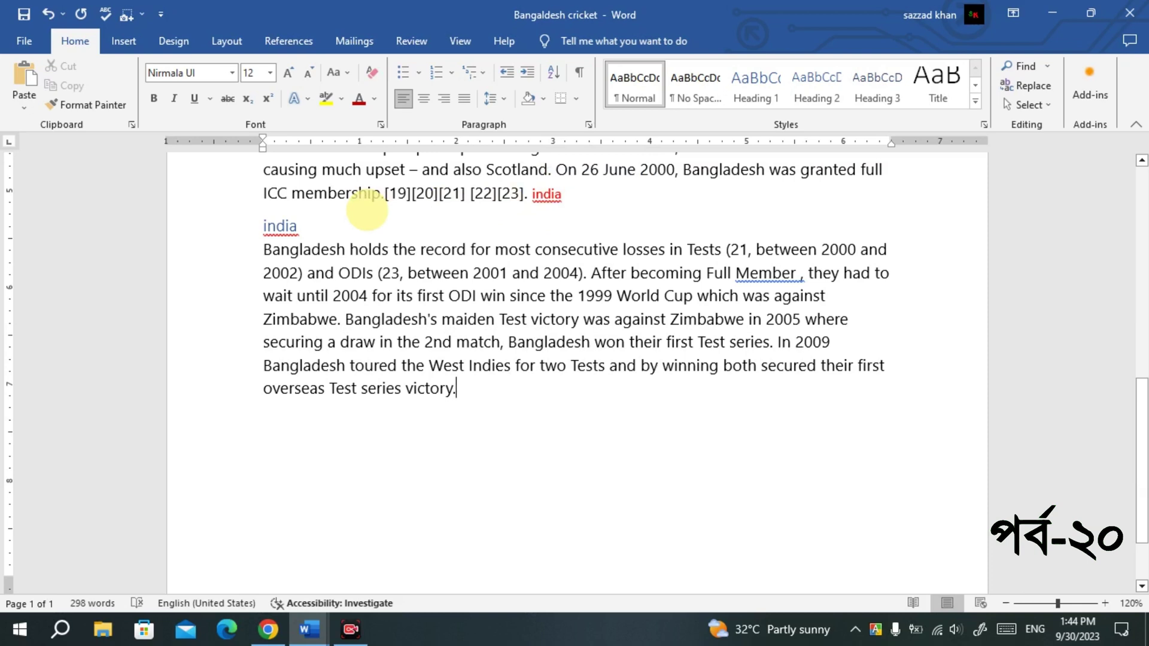
left_click_drag(263, 226, 464, 395)
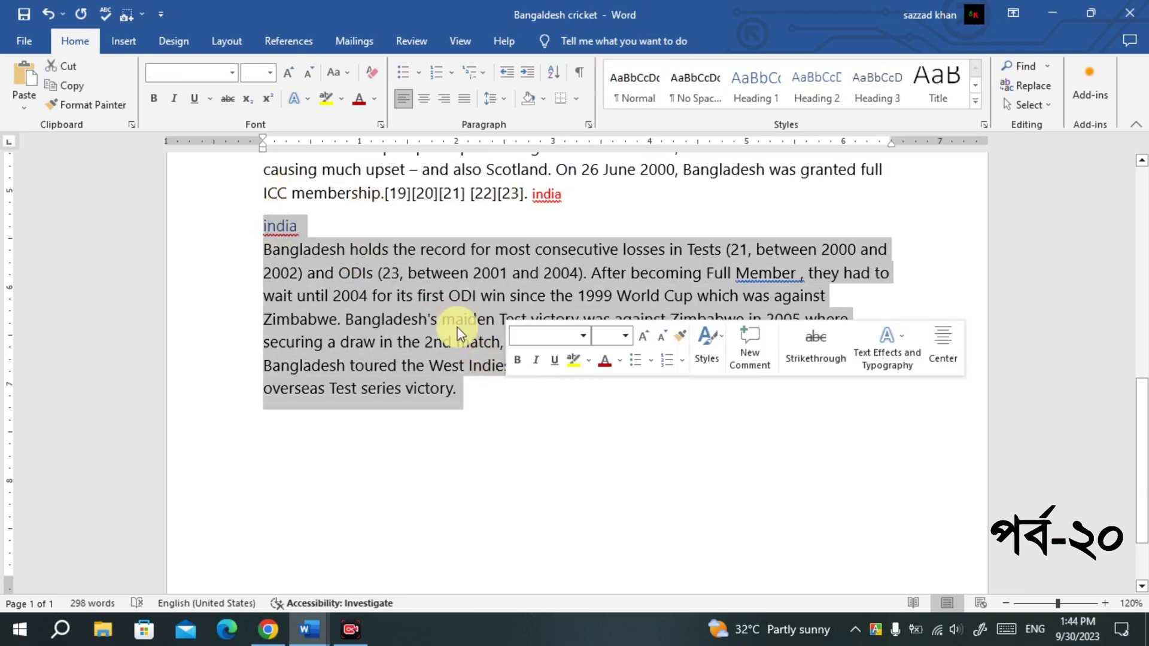
left_click(371, 218)
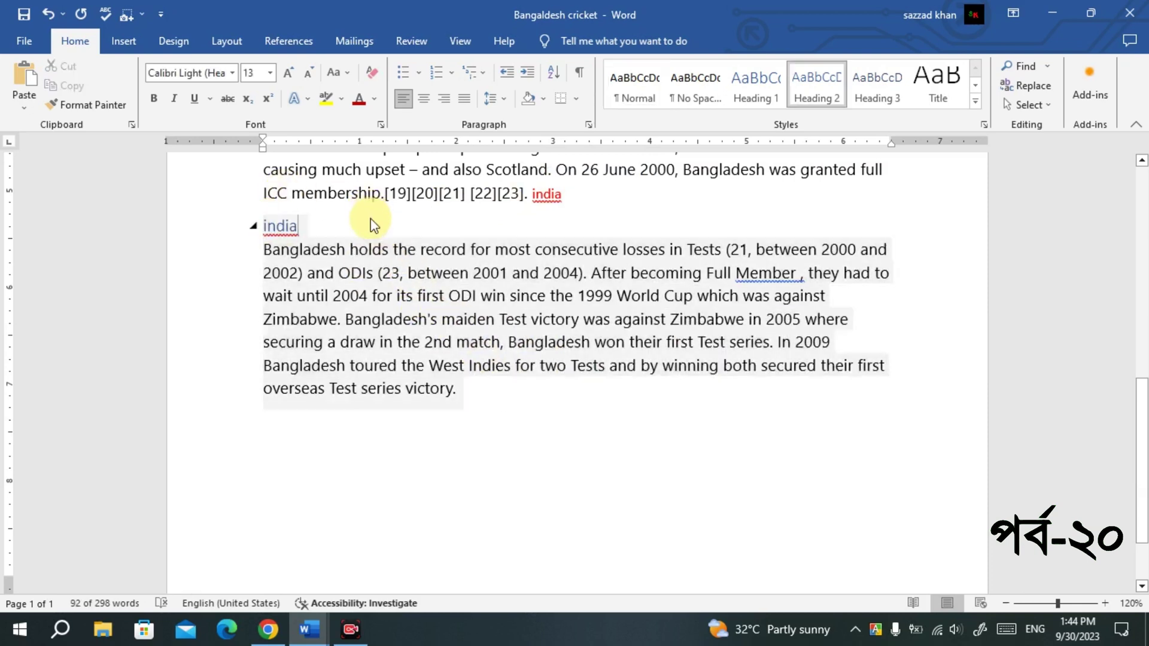